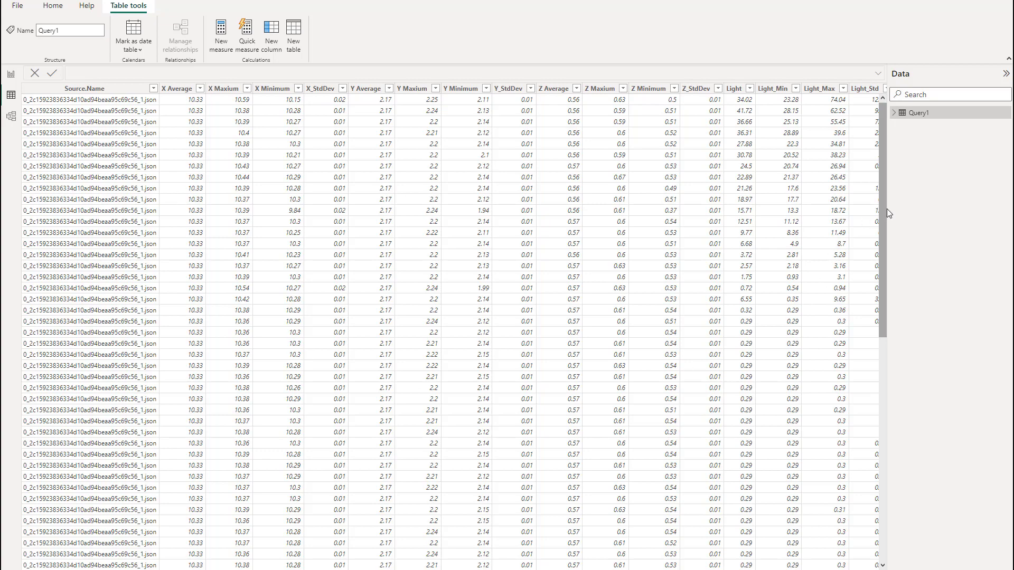
Step: Review the Query1 sensor statistics table, then go to the empty report page
{"action": "left_click_drag", "start_coordinate": [880, 215], "coordinate": [887, 141]}
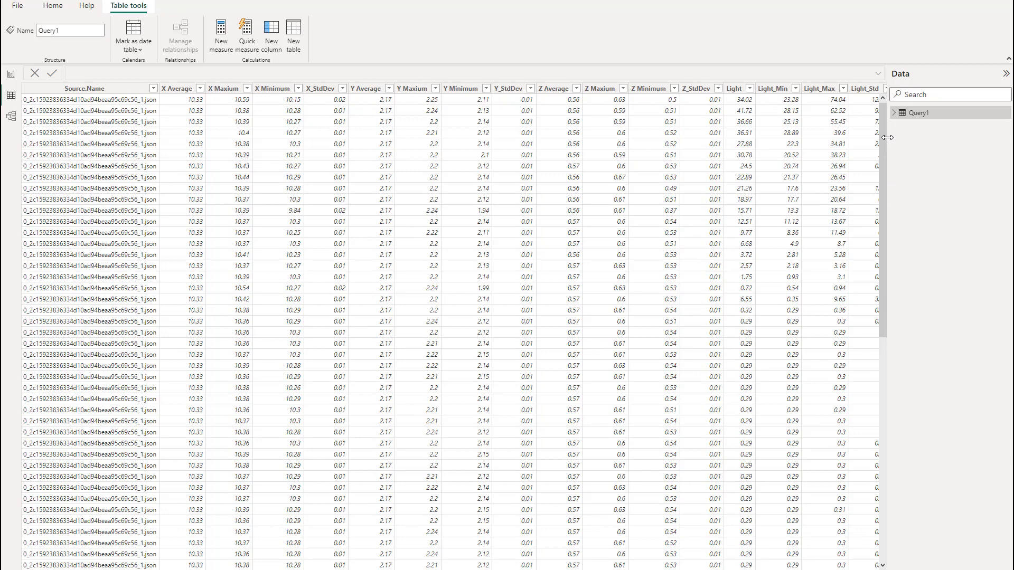
{"action": "left_click", "coordinate": [53, 6]}
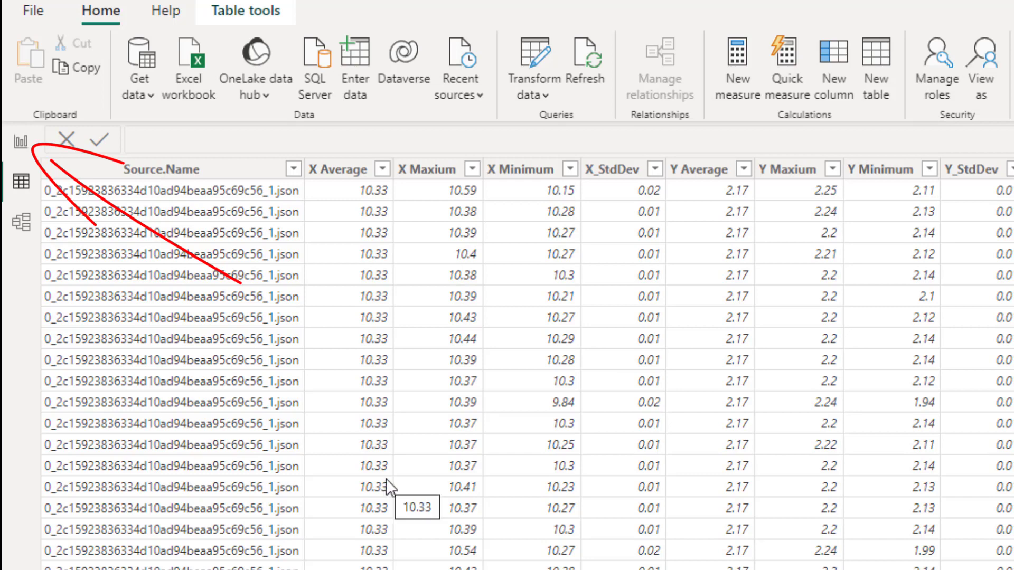
Step: Set both the page wallpaper and canvas background colours to dark blue (#12239E)
{"action": "left_click", "coordinate": [20, 143]}
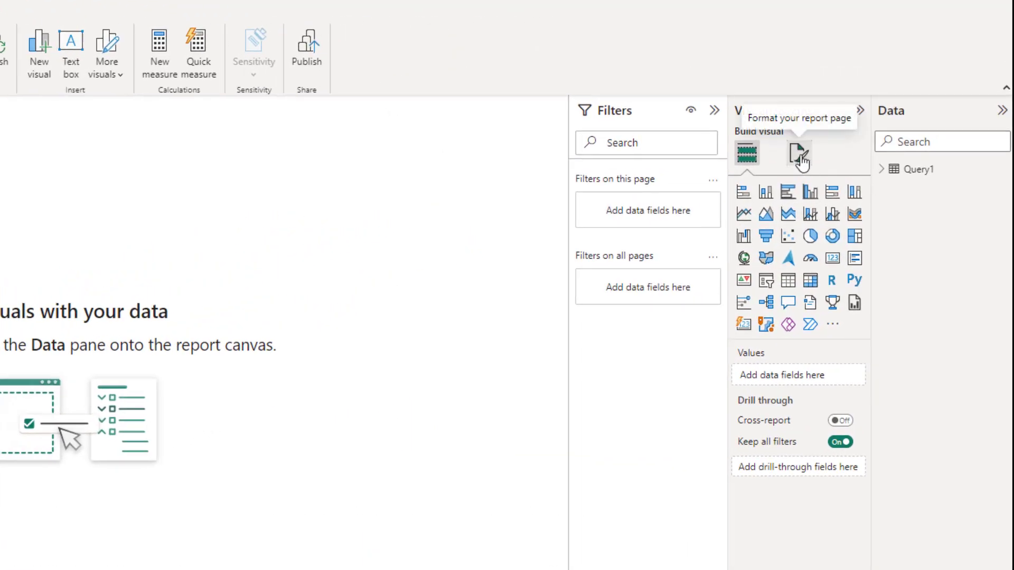
{"action": "left_click", "coordinate": [800, 156]}
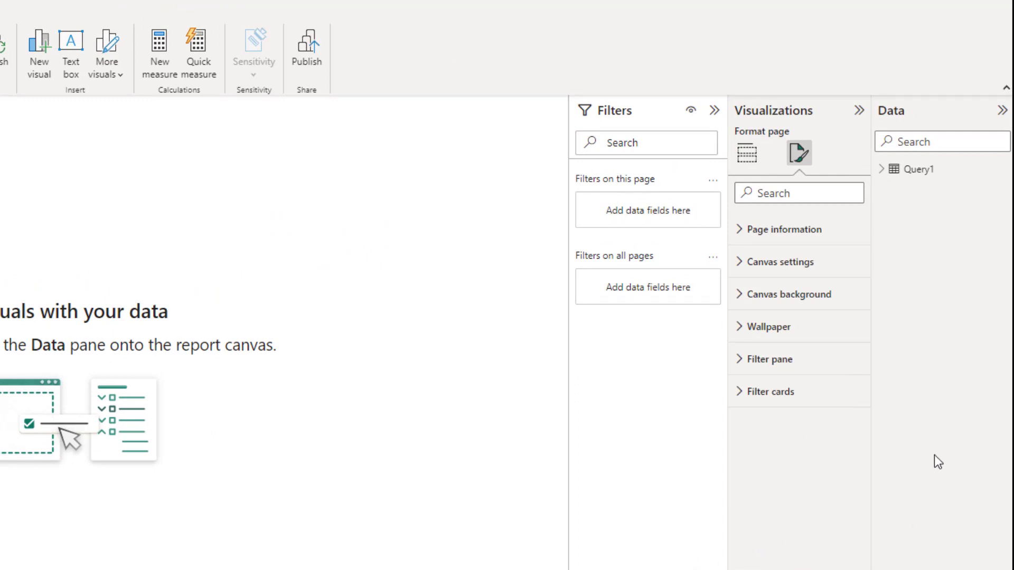
{"action": "left_click", "coordinate": [744, 328]}
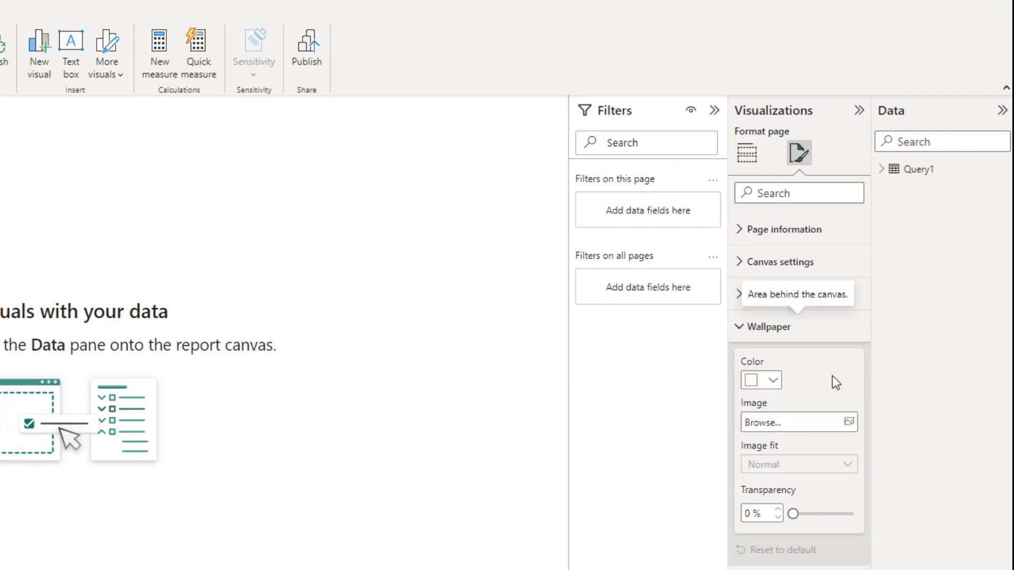
{"action": "left_click", "coordinate": [768, 381]}
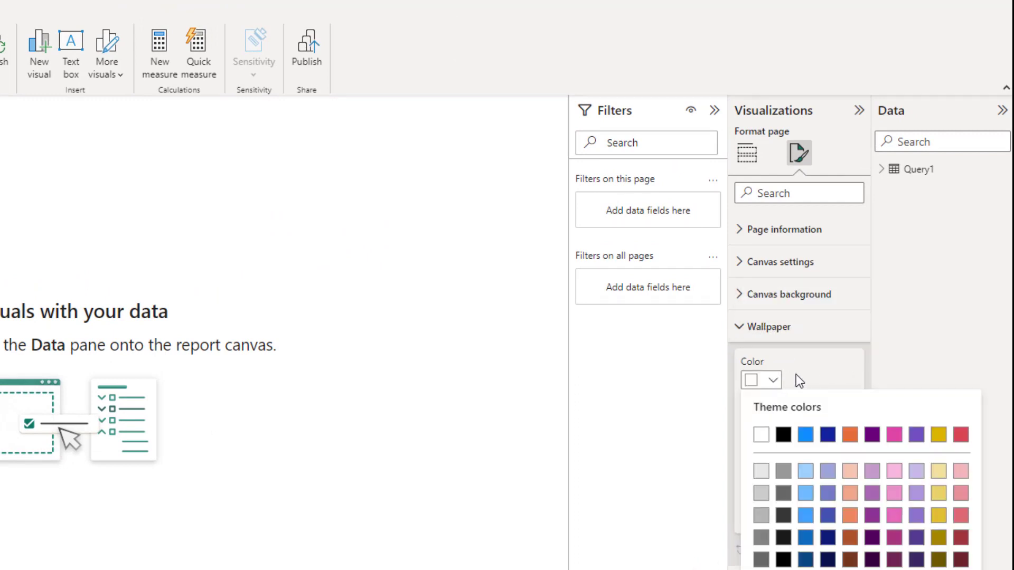
{"action": "left_click", "coordinate": [830, 438]}
{"action": "left_click", "coordinate": [749, 299]}
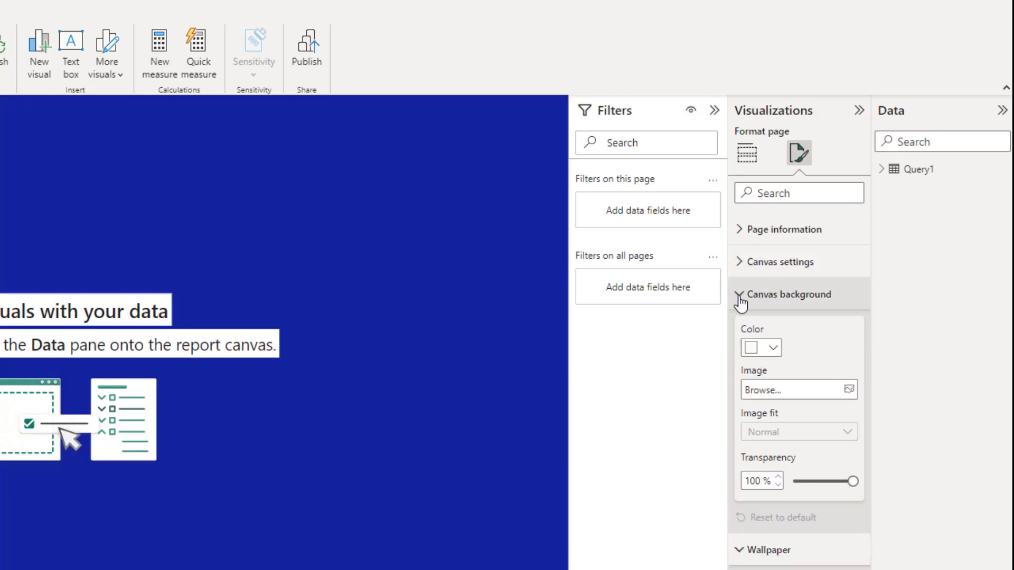
{"action": "left_click", "coordinate": [773, 349]}
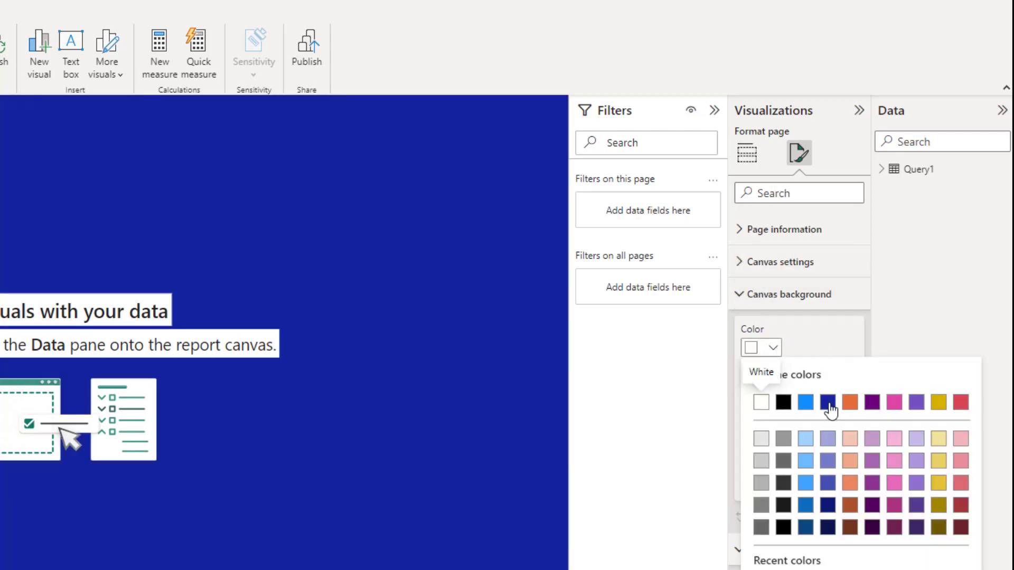
{"action": "left_click", "coordinate": [829, 404]}
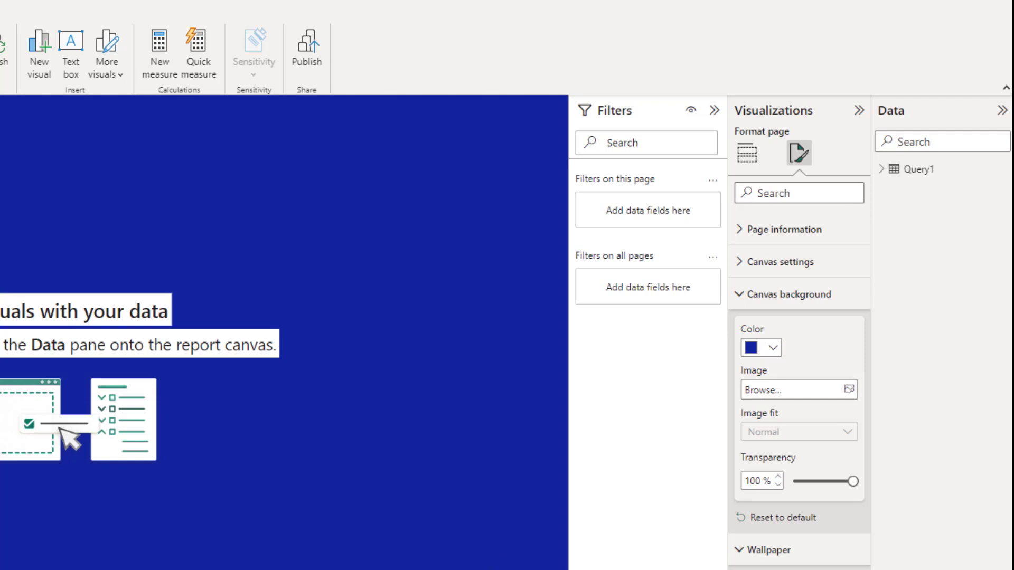
Step: Hide the Filters pane from report readers and give it a dark blue background
{"action": "left_click", "coordinate": [690, 110]}
{"action": "scroll", "coordinate": [779, 411], "scroll_direction": "down", "scroll_amount": 7}
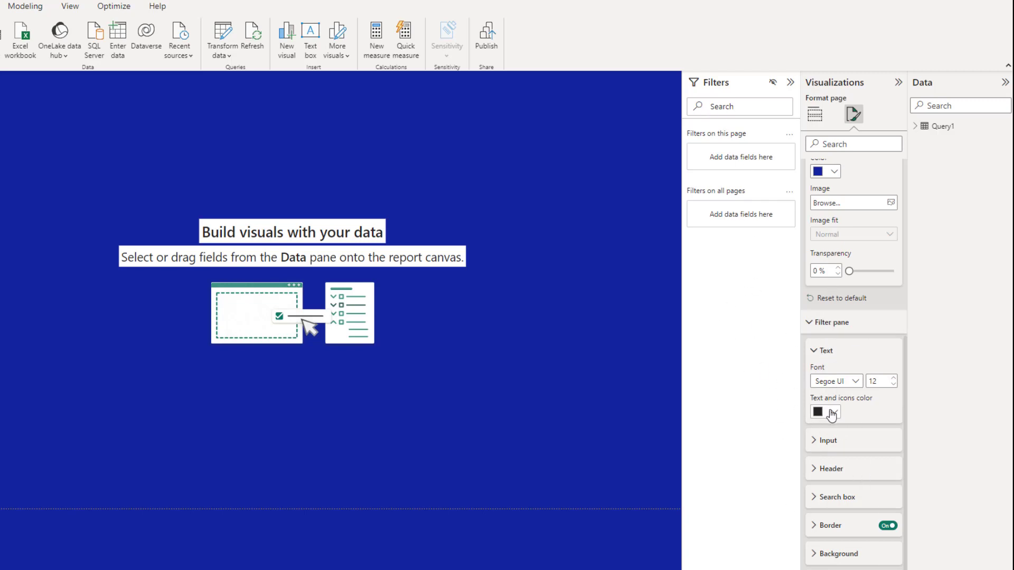
{"action": "left_click", "coordinate": [815, 552]}
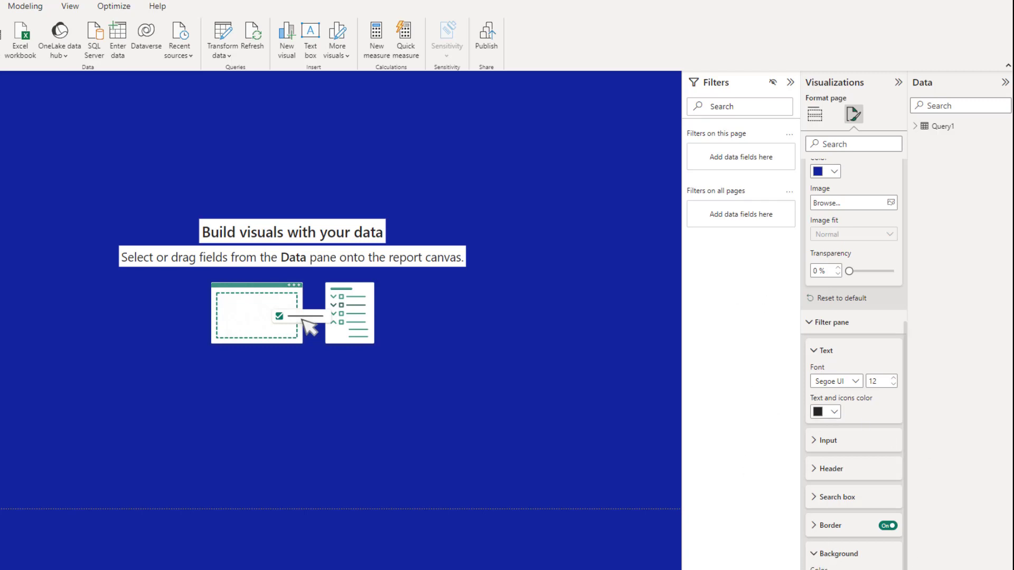
{"action": "left_click", "coordinate": [826, 569]}
{"action": "left_click", "coordinate": [866, 405]}
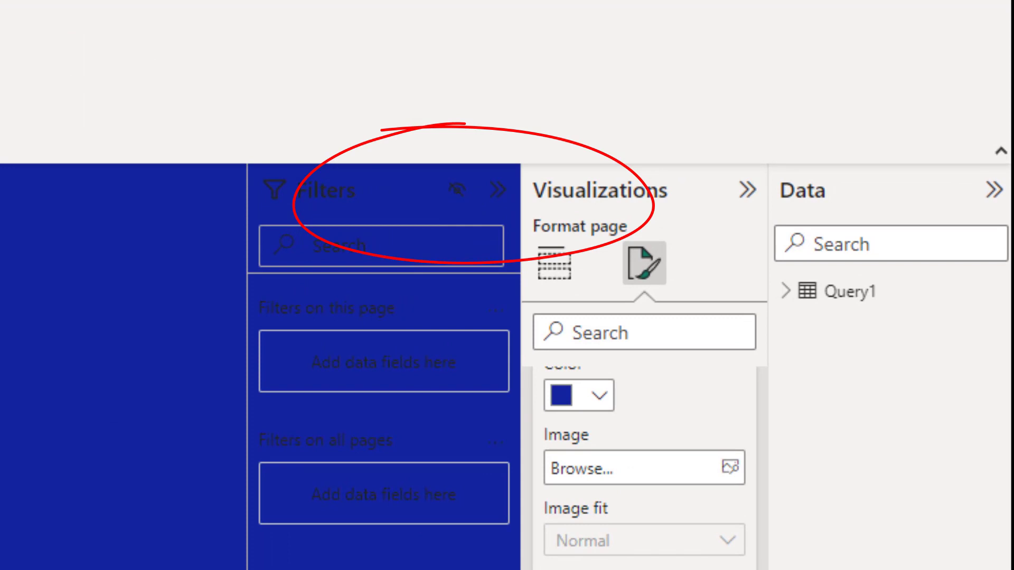
{"action": "left_click", "coordinate": [554, 263]}
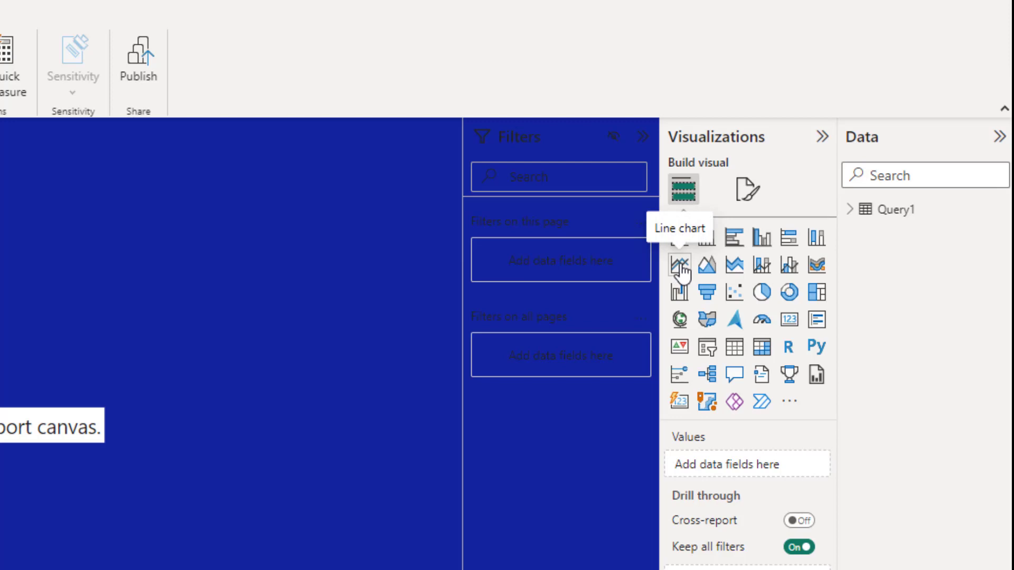
Step: Add a line chart, stretch it across most of the canvas, and expand Query1's fields
{"action": "left_click", "coordinate": [681, 265]}
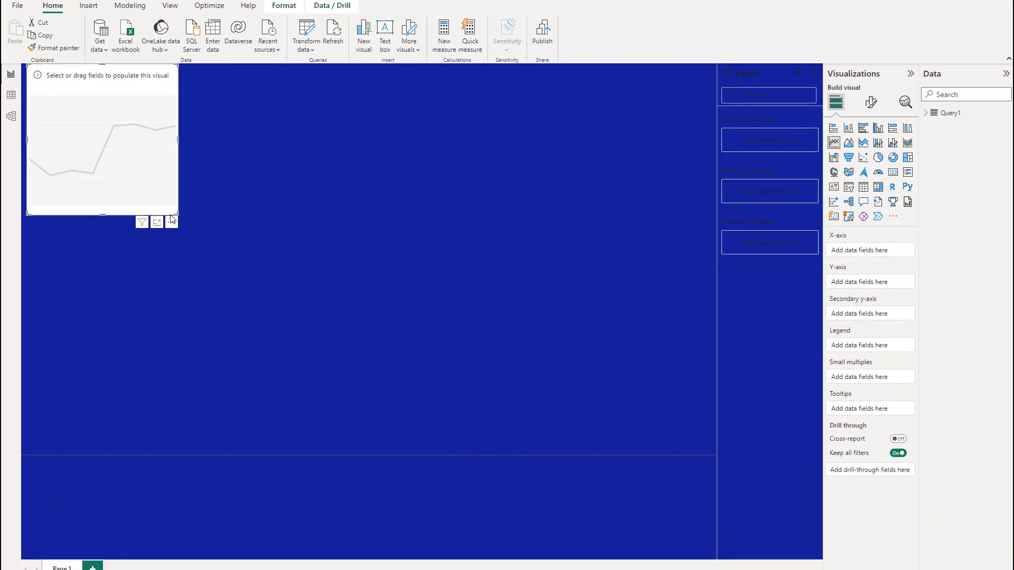
{"action": "left_click_drag", "start_coordinate": [171, 214], "coordinate": [716, 371]}
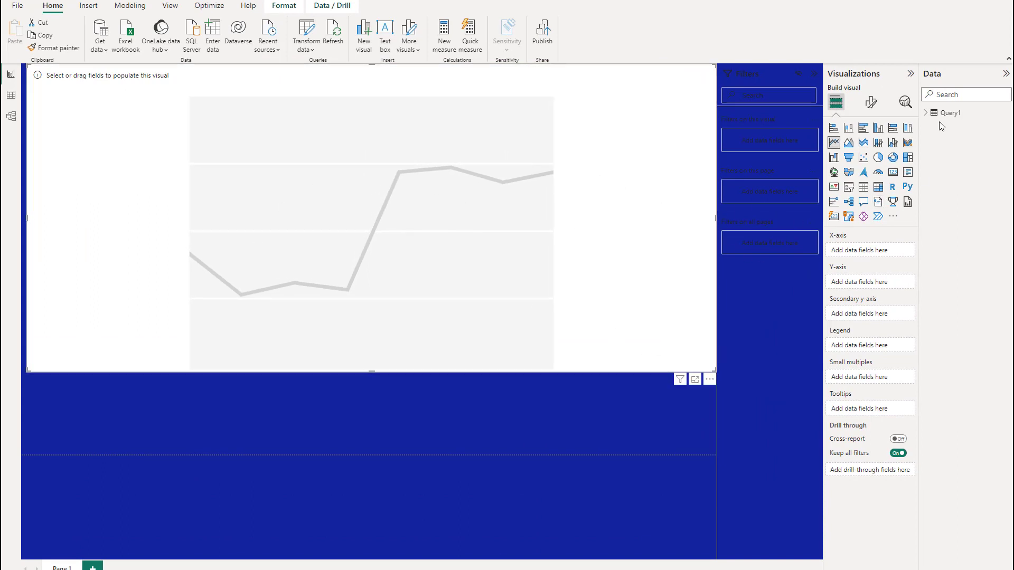
{"action": "left_click", "coordinate": [926, 113]}
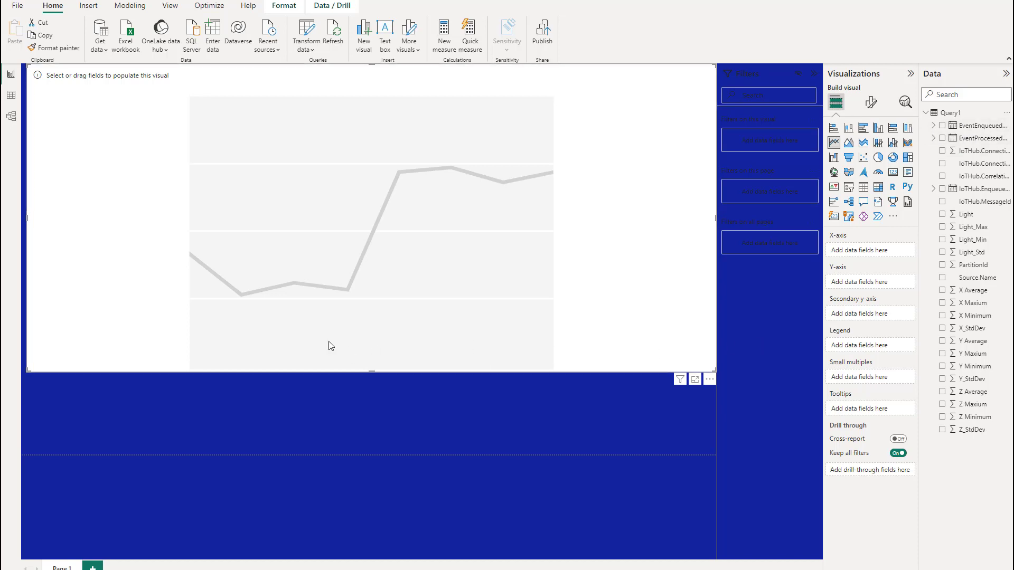
Step: Put EventProcessedUtcTime on the X-axis as the raw timestamp, not a date hierarchy
{"action": "left_click", "coordinate": [978, 139]}
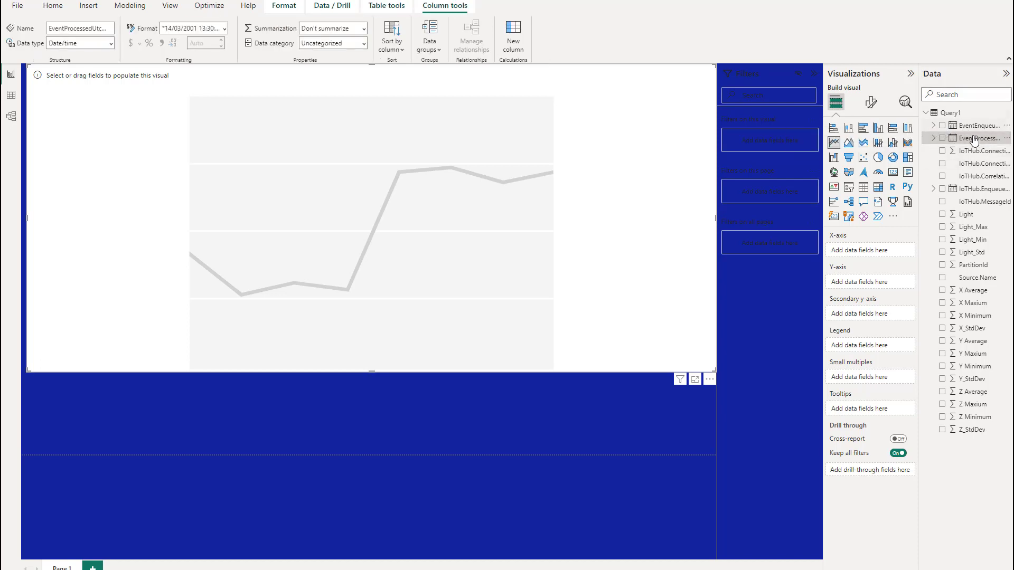
{"action": "left_click_drag", "start_coordinate": [976, 140], "coordinate": [881, 256]}
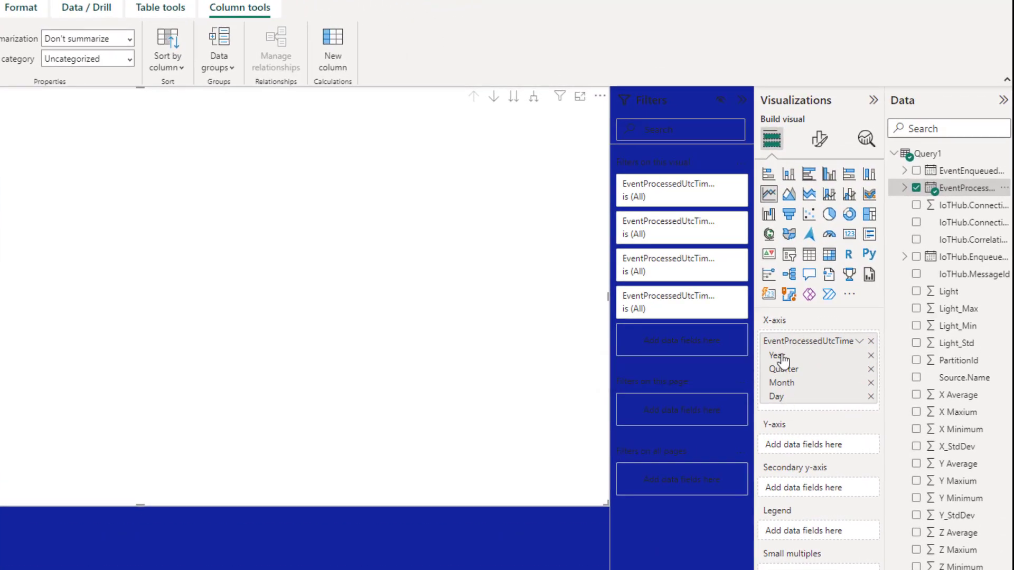
{"action": "left_click", "coordinate": [862, 341]}
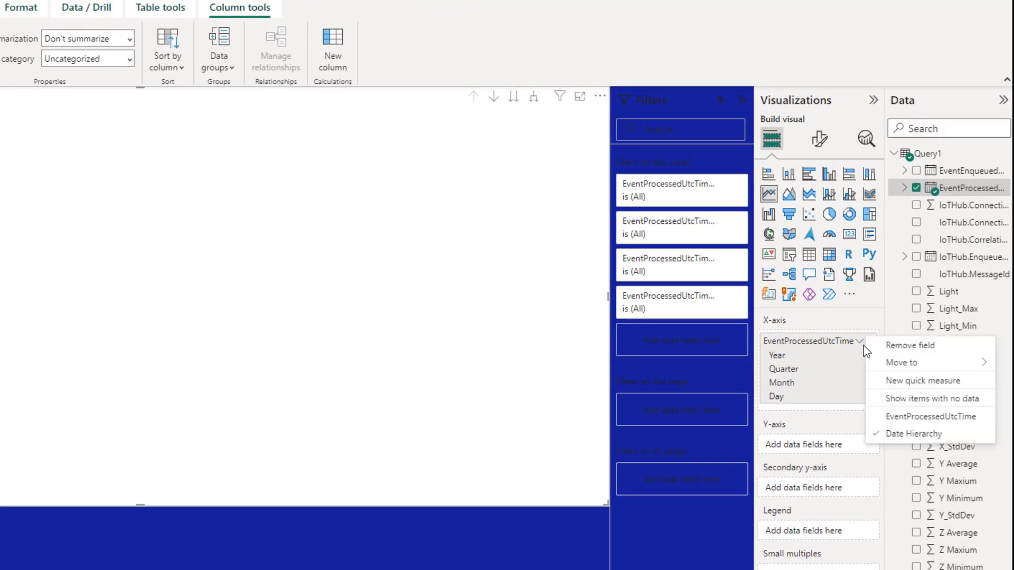
{"action": "left_click", "coordinate": [905, 417]}
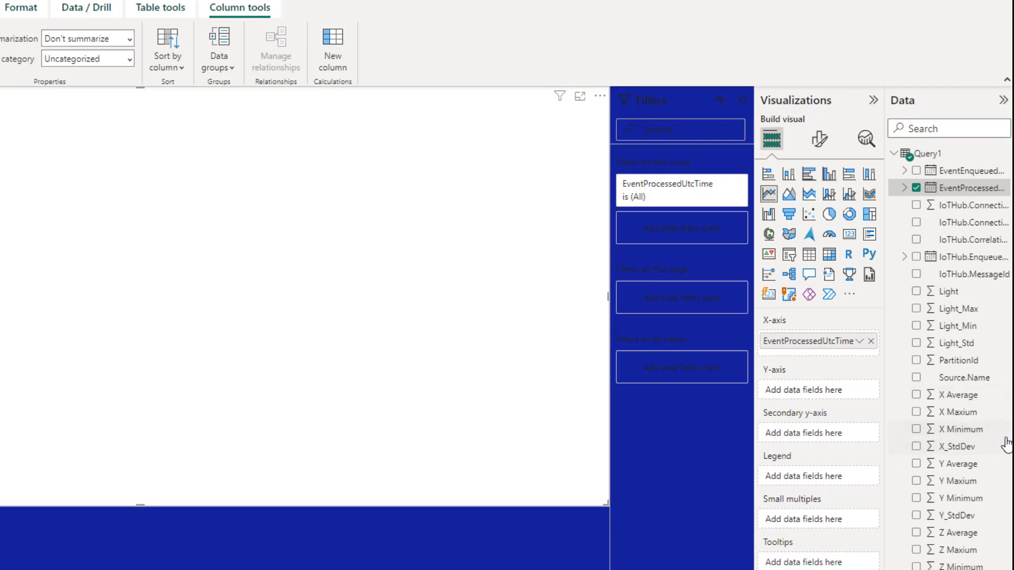
Step: Add X Average, Z Average and Y Average to the Y-axis, removing the mistaken Y Maxium
{"action": "left_click_drag", "start_coordinate": [937, 401], "coordinate": [843, 394]}
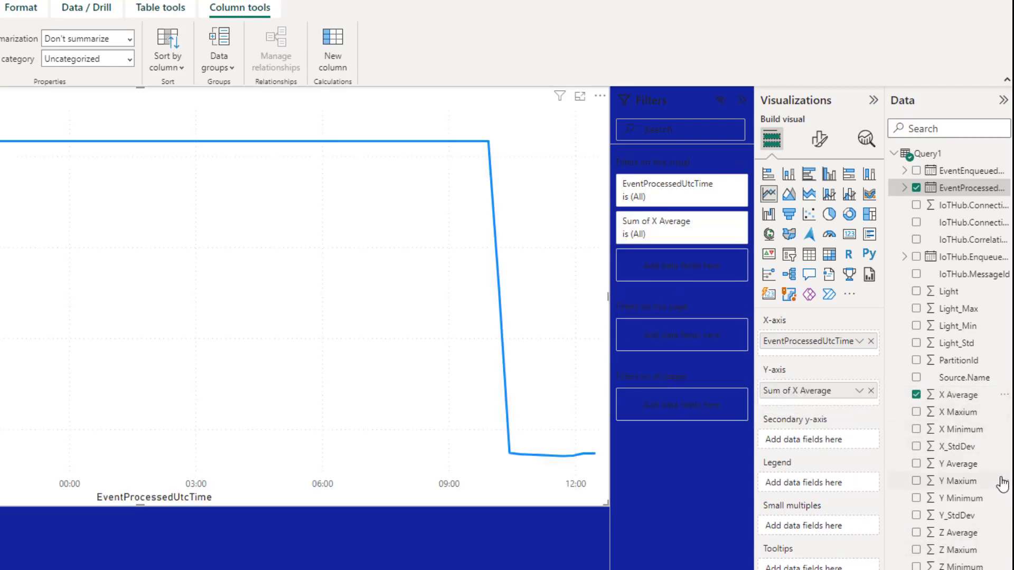
{"action": "left_click_drag", "start_coordinate": [970, 490], "coordinate": [842, 418]}
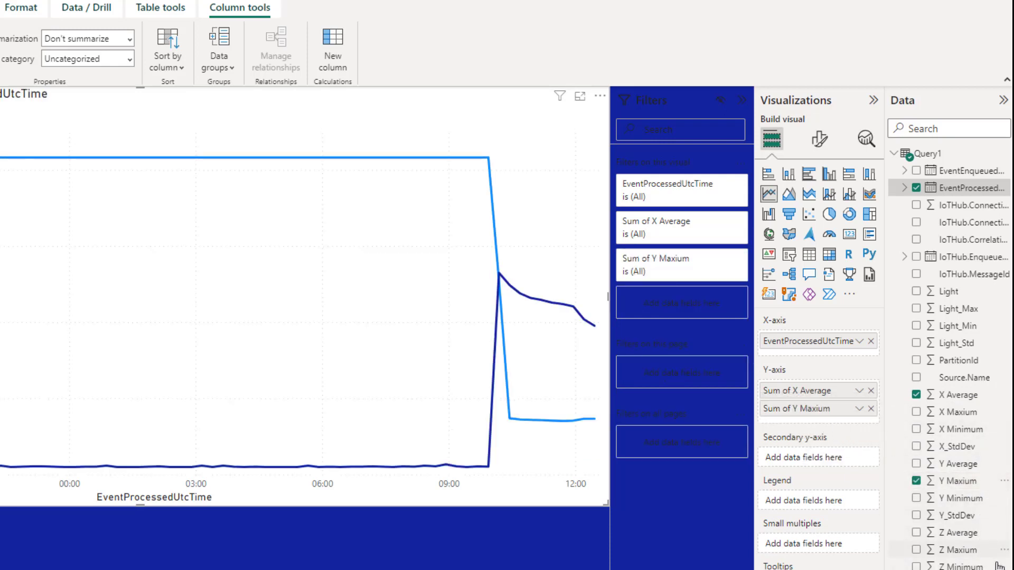
{"action": "left_click_drag", "start_coordinate": [966, 536], "coordinate": [845, 425]}
{"action": "left_click", "coordinate": [870, 408]}
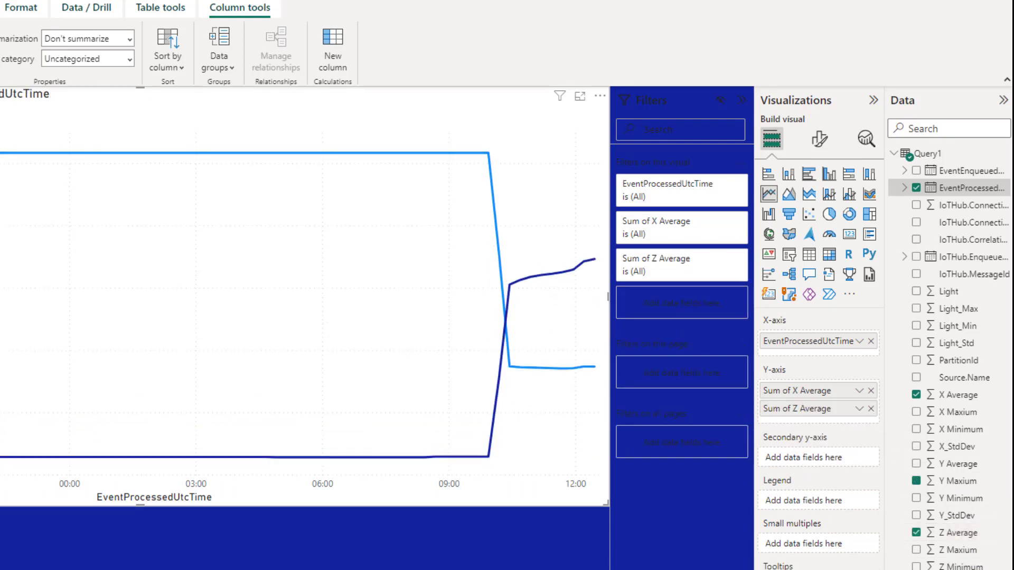
{"action": "left_click_drag", "start_coordinate": [969, 467], "coordinate": [840, 419]}
{"action": "left_click_drag", "start_coordinate": [829, 409], "coordinate": [777, 406]}
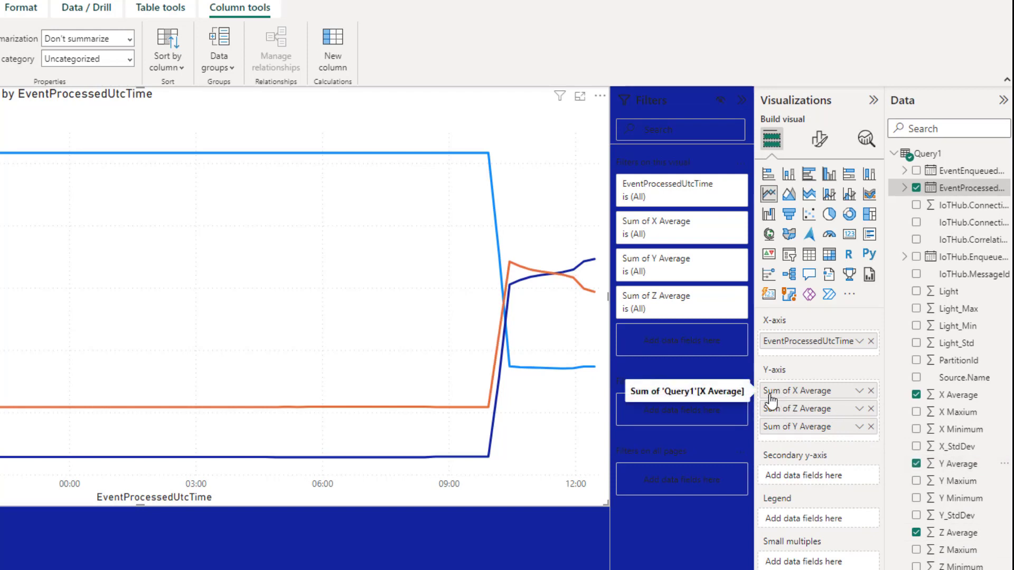
Step: Change the aggregation of all three Y-axis fields from Sum to Average
{"action": "left_click", "coordinate": [860, 391]}
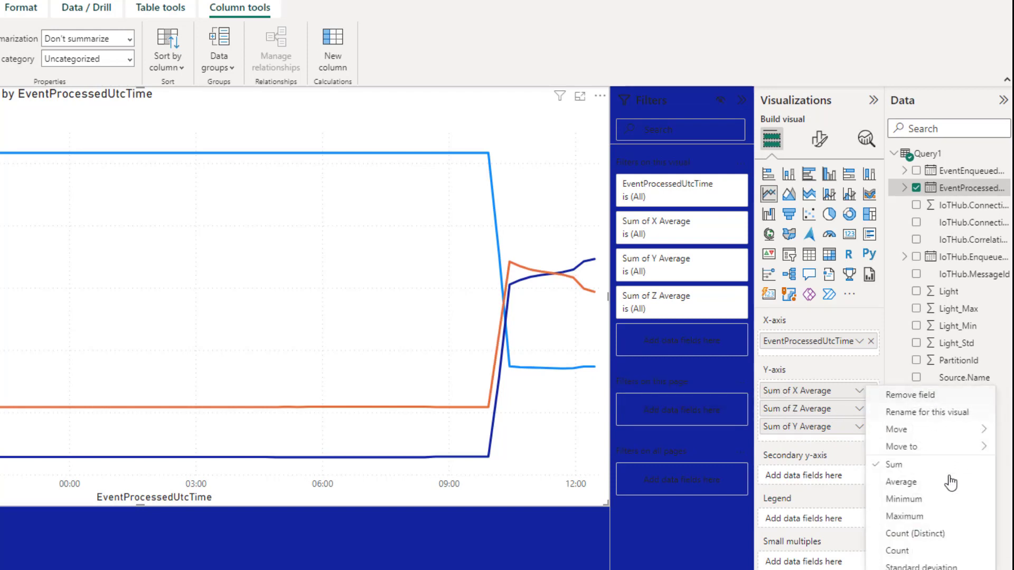
{"action": "left_click", "coordinate": [902, 483]}
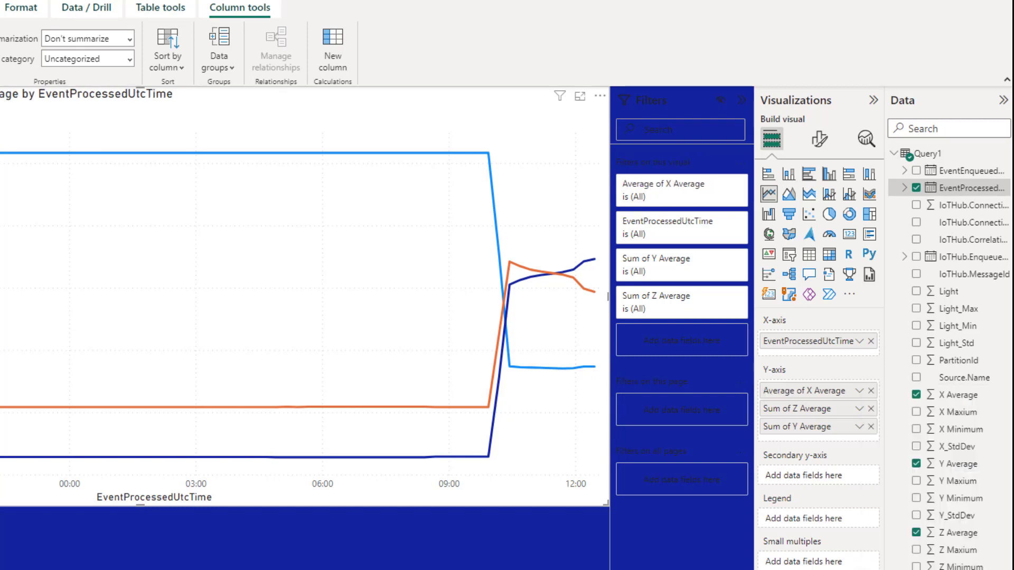
{"action": "left_click", "coordinate": [860, 408]}
{"action": "left_click", "coordinate": [901, 502]}
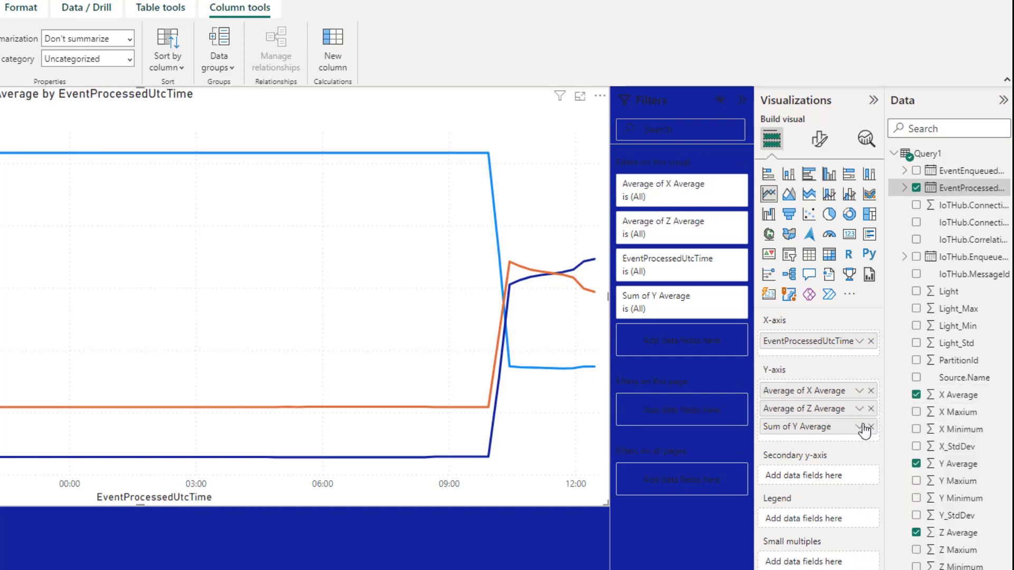
{"action": "left_click", "coordinate": [859, 427]}
{"action": "left_click", "coordinate": [913, 520]}
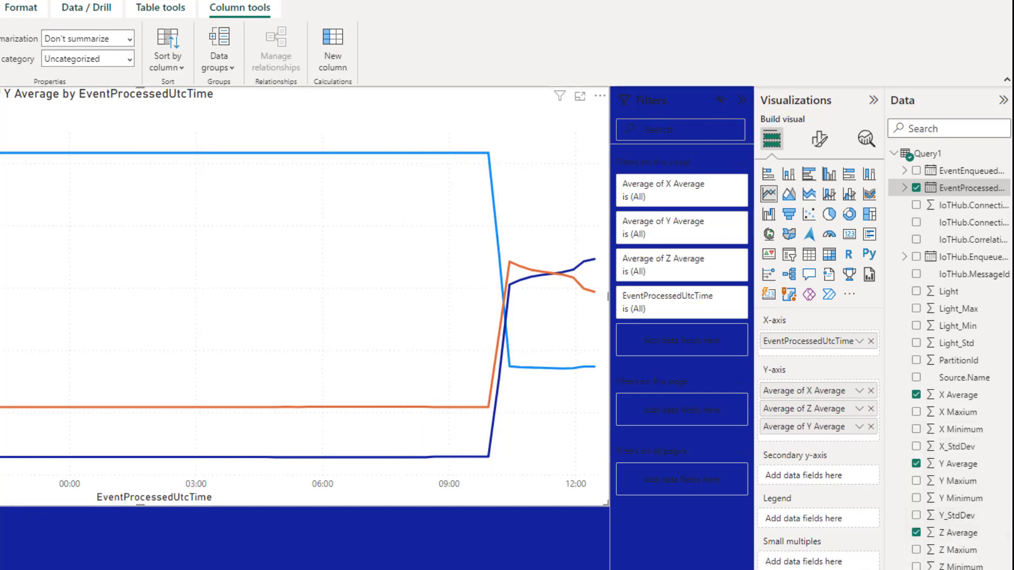
{"action": "mouse_move", "coordinate": [444, 408]}
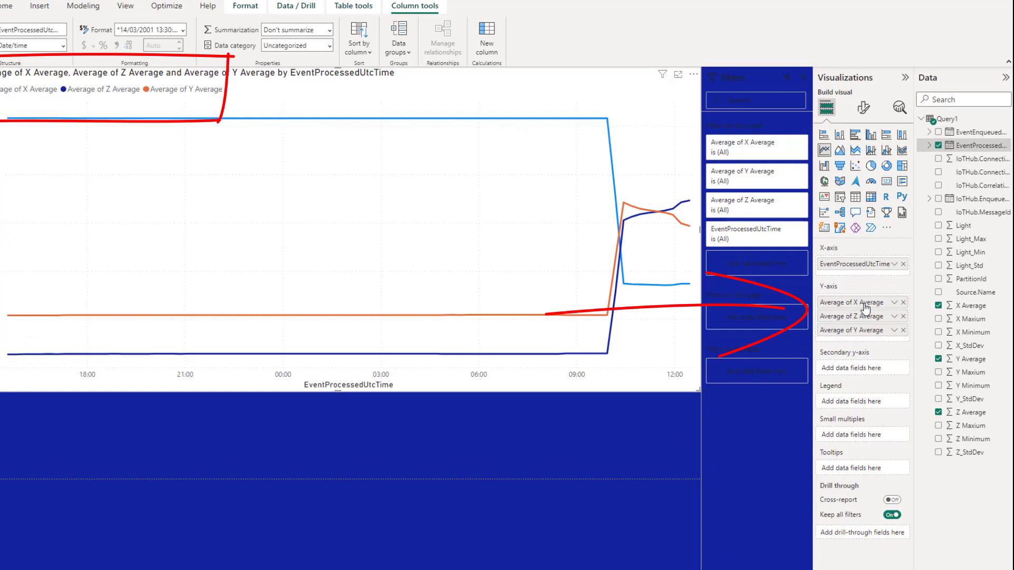
Step: Rename the three Y-axis series to X Axis, Z Axis and Y Axis
{"action": "double_click", "coordinate": [871, 304]}
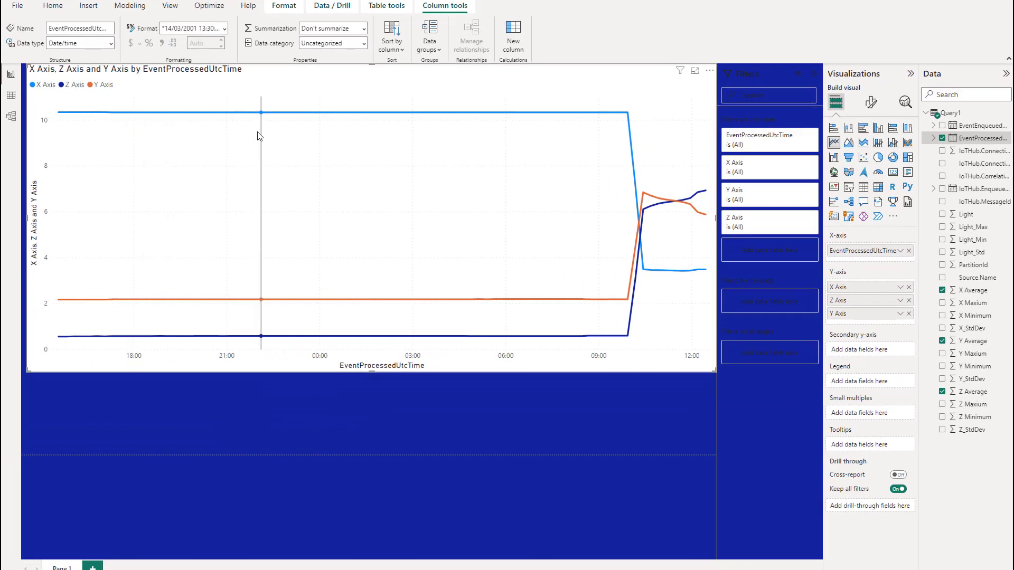
{"action": "mouse_move", "coordinate": [307, 142]}
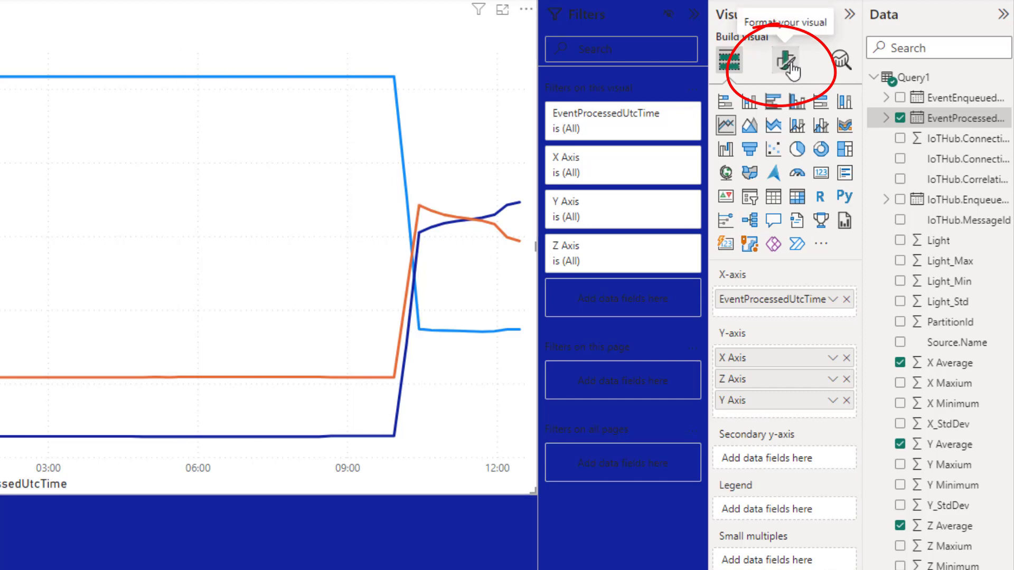
Step: Turn on zoom sliders for the chart's X and Y axes
{"action": "left_click", "coordinate": [792, 66]}
{"action": "left_click", "coordinate": [774, 138]}
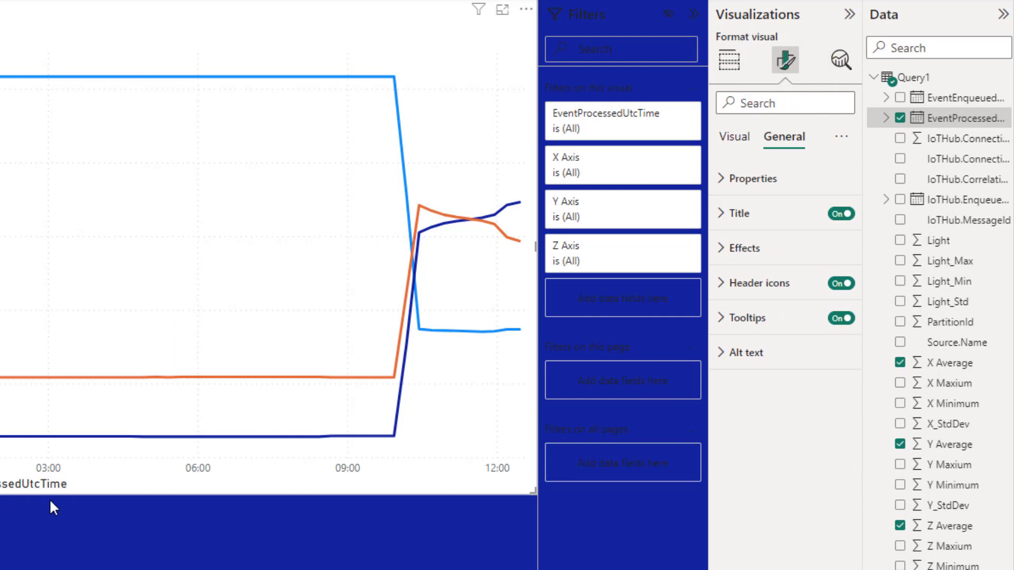
{"action": "left_click", "coordinate": [733, 138]}
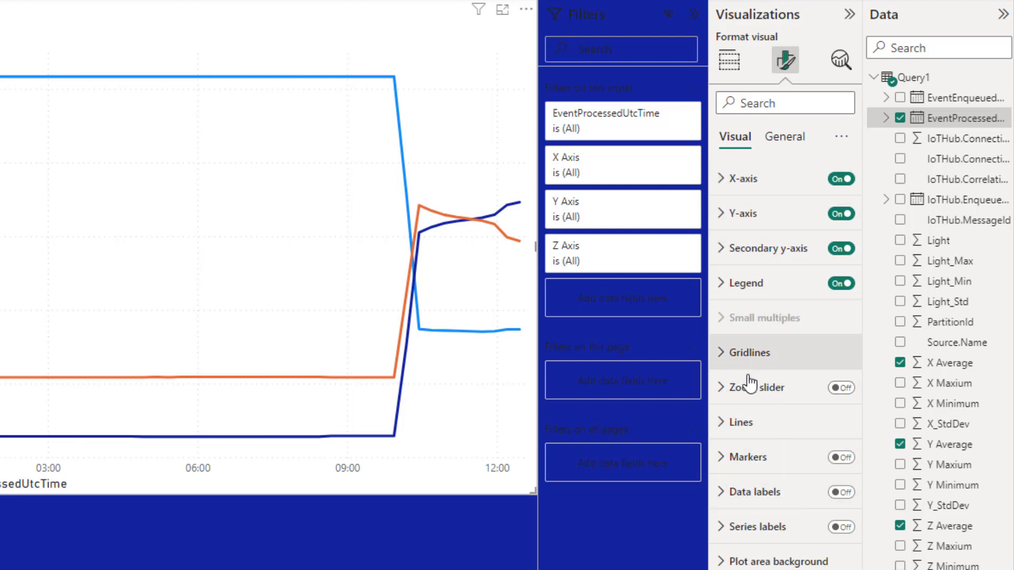
{"action": "left_click", "coordinate": [723, 393]}
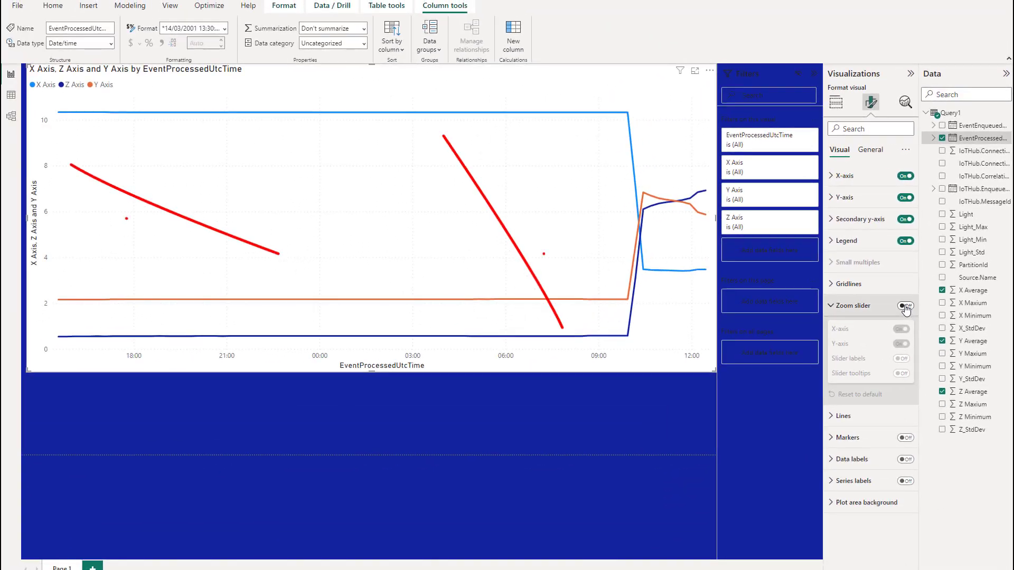
{"action": "left_click", "coordinate": [905, 307]}
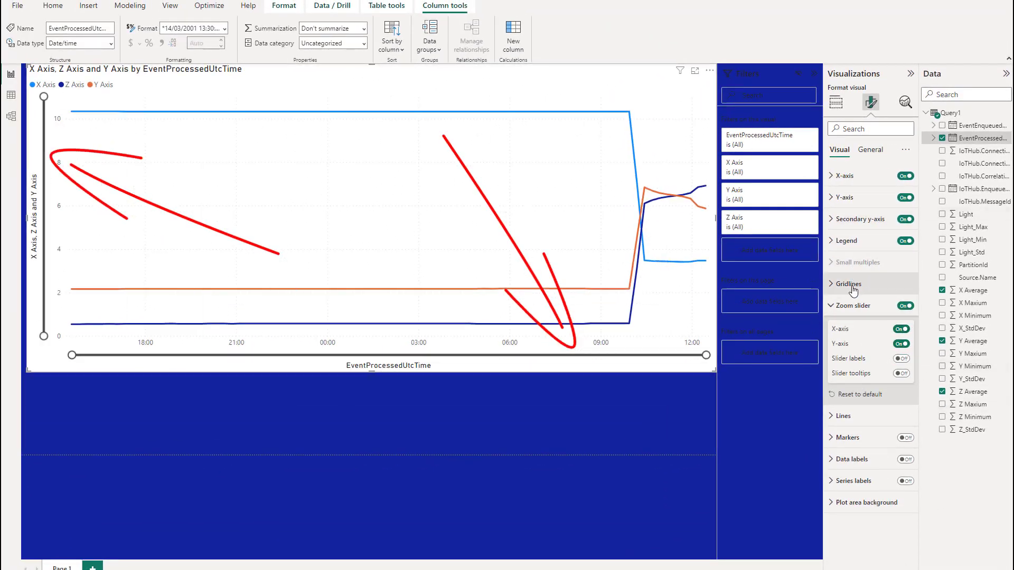
Step: Reduce the chart's line stroke width from 3 px to 1 px
{"action": "left_click", "coordinate": [843, 416]}
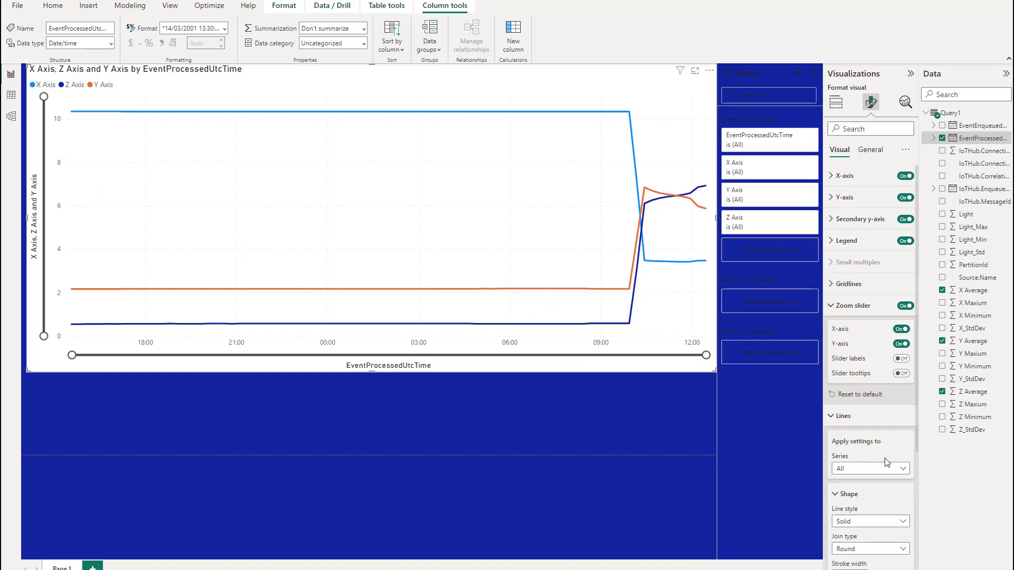
{"action": "scroll", "coordinate": [886, 462], "scroll_direction": "down", "scroll_amount": 2}
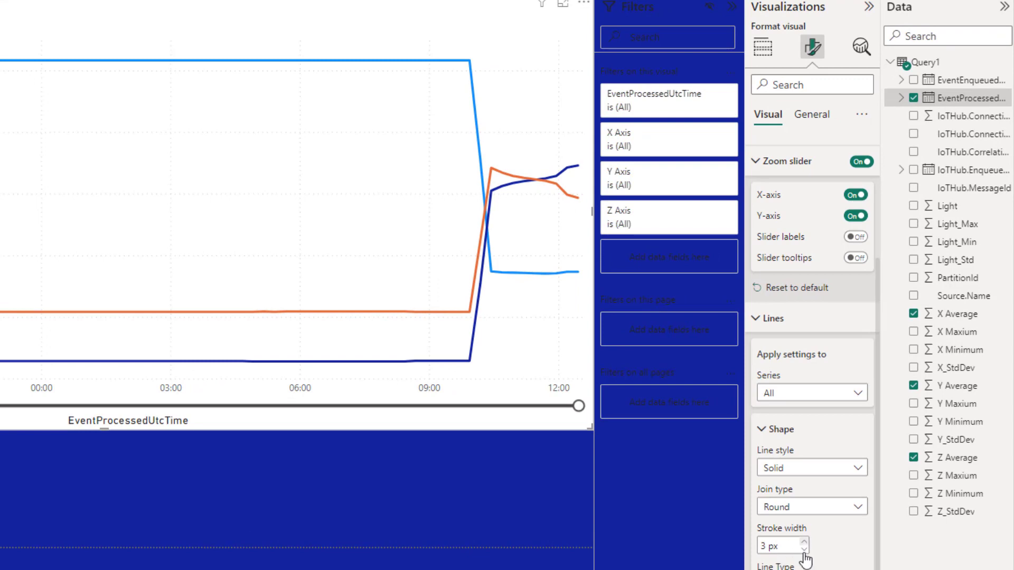
{"action": "left_click", "coordinate": [805, 551]}
{"action": "left_click", "coordinate": [805, 550]}
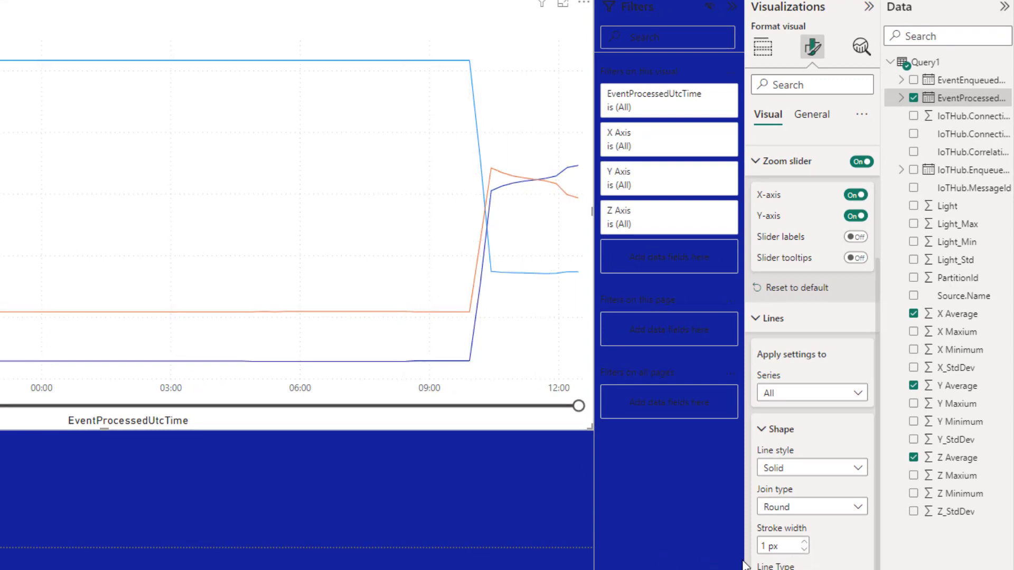
{"action": "scroll", "coordinate": [829, 549], "scroll_direction": "down", "scroll_amount": 2}
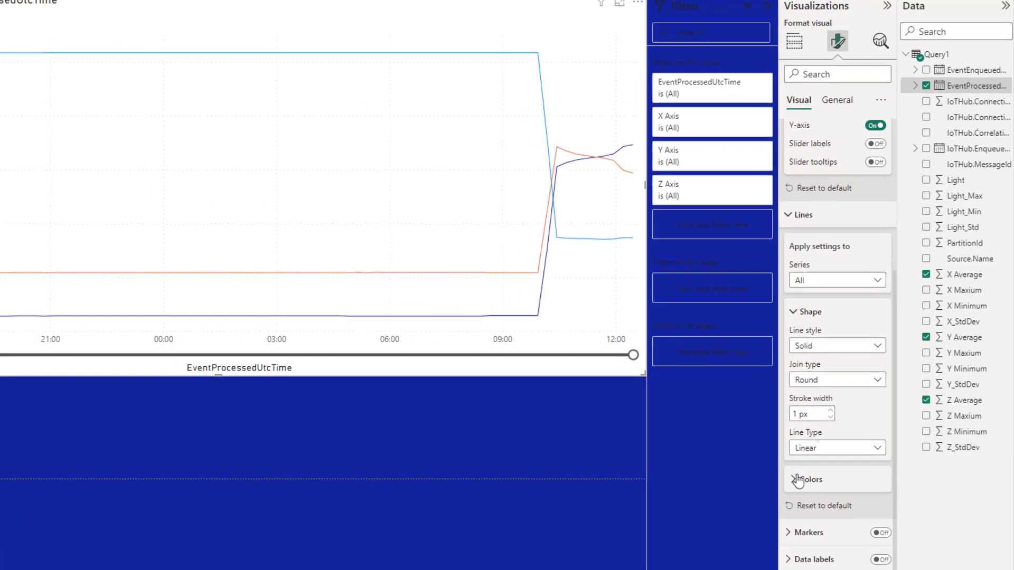
{"action": "left_click", "coordinate": [795, 531]}
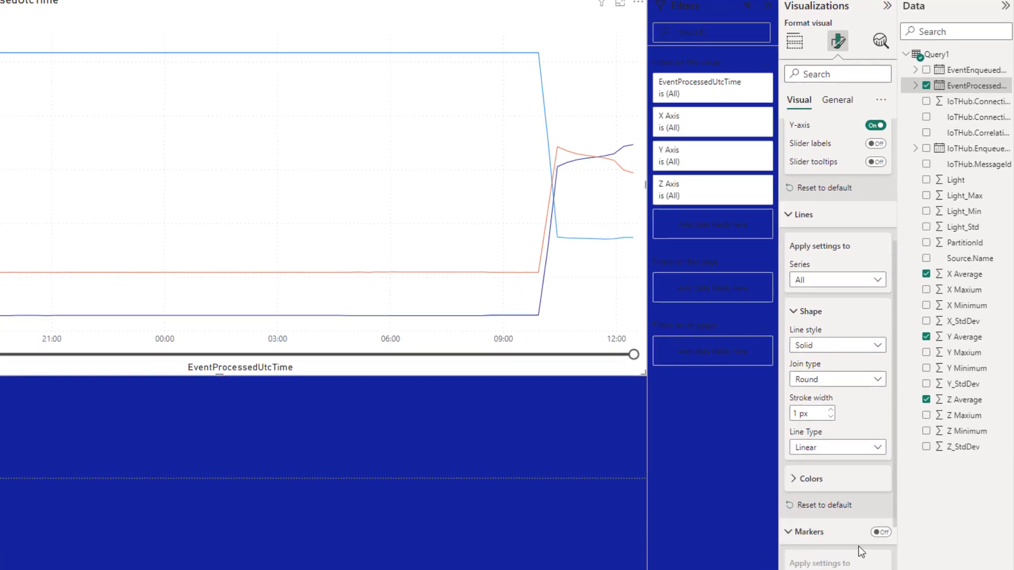
{"action": "scroll", "coordinate": [845, 552], "scroll_direction": "down", "scroll_amount": 3}
{"action": "left_click", "coordinate": [881, 361]}
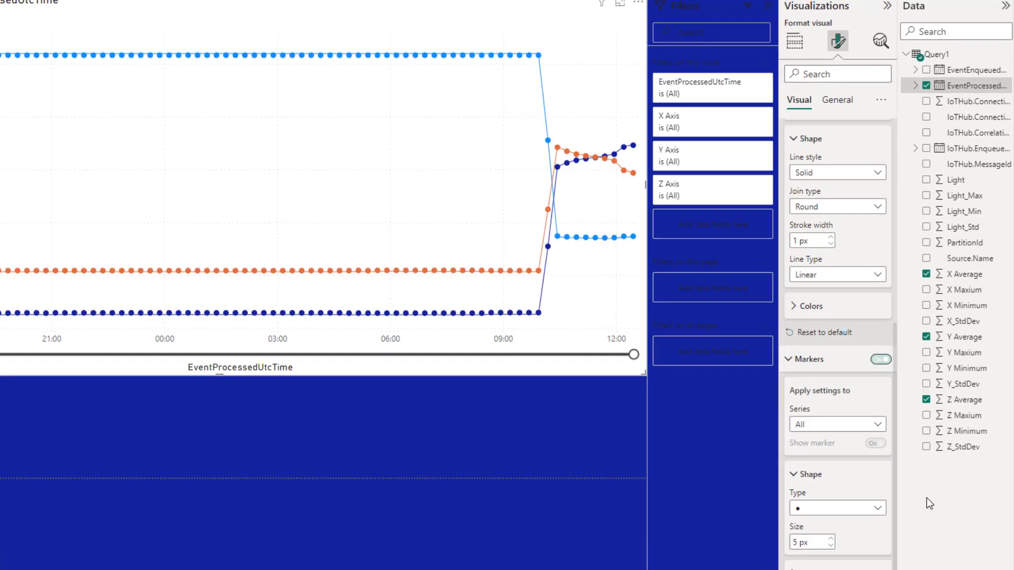
{"action": "left_click", "coordinate": [877, 360]}
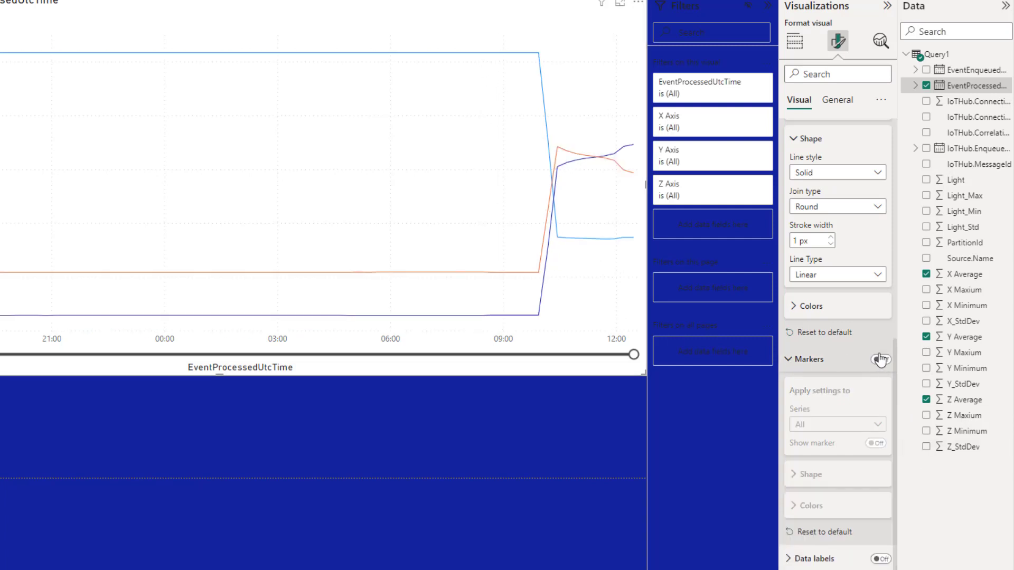
{"action": "left_click", "coordinate": [791, 559]}
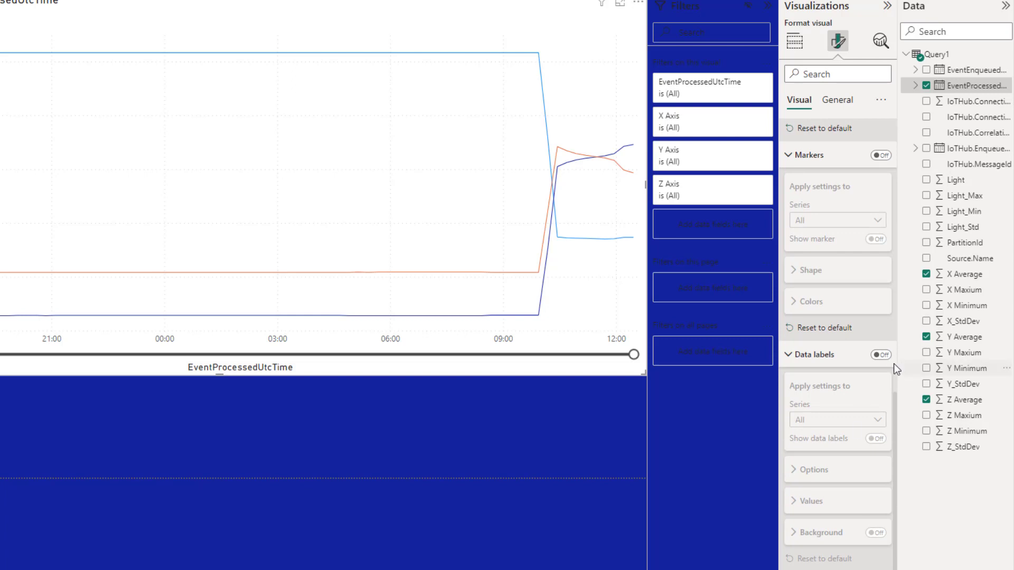
{"action": "left_click", "coordinate": [881, 355]}
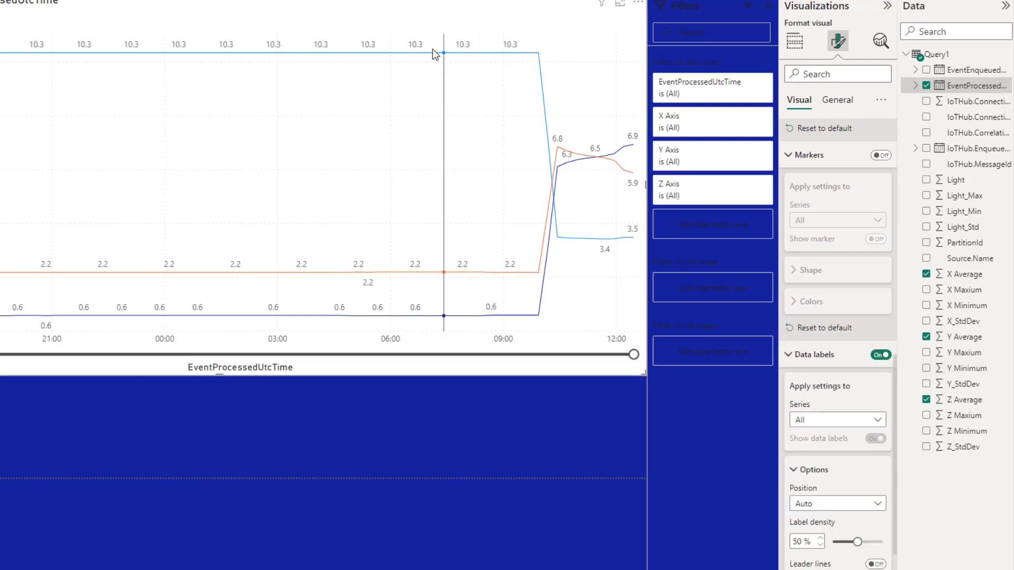
{"action": "left_click", "coordinate": [880, 355]}
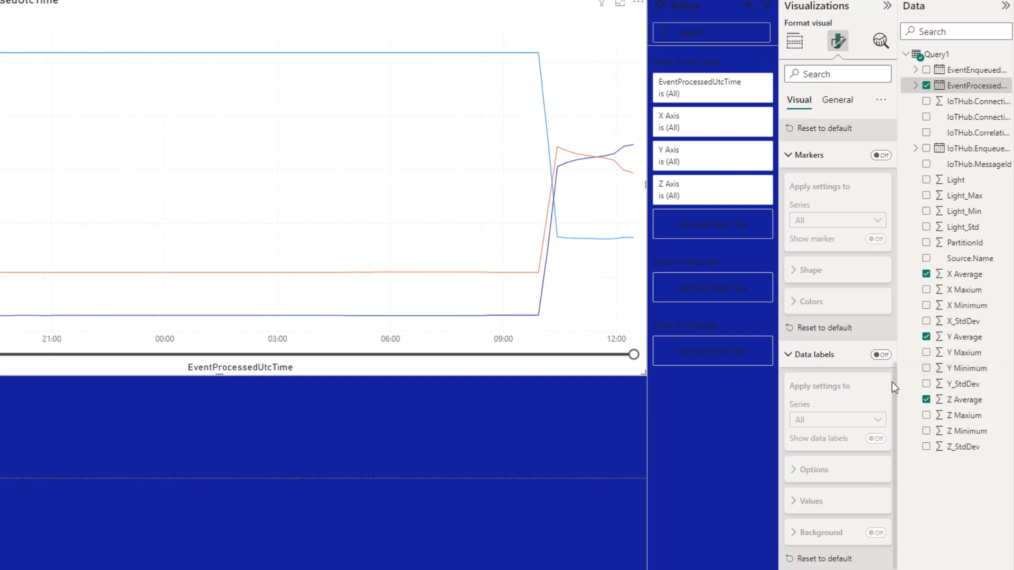
{"action": "scroll", "coordinate": [895, 397], "scroll_direction": "down", "scroll_amount": 3}
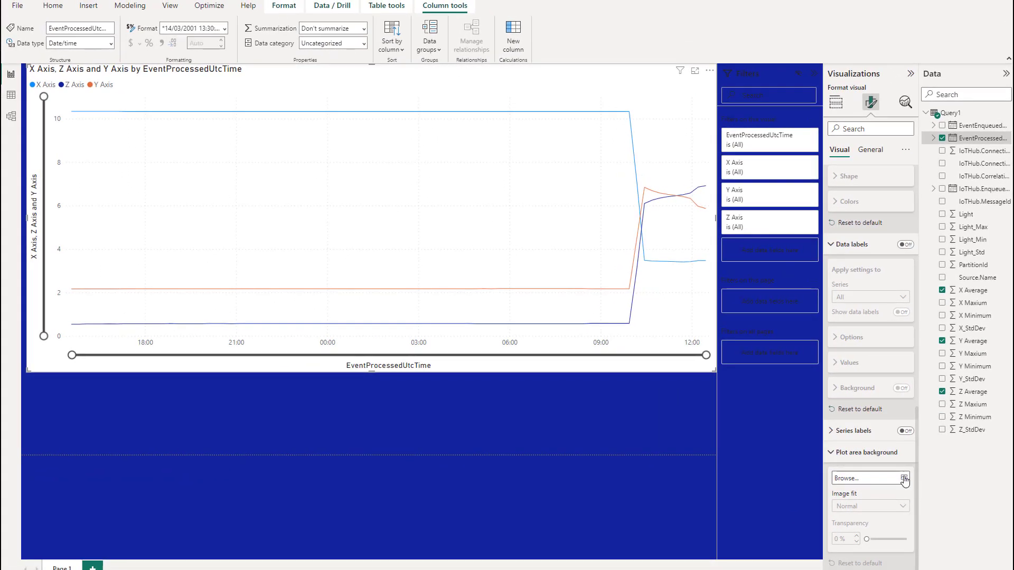
{"action": "left_click", "coordinate": [905, 478]}
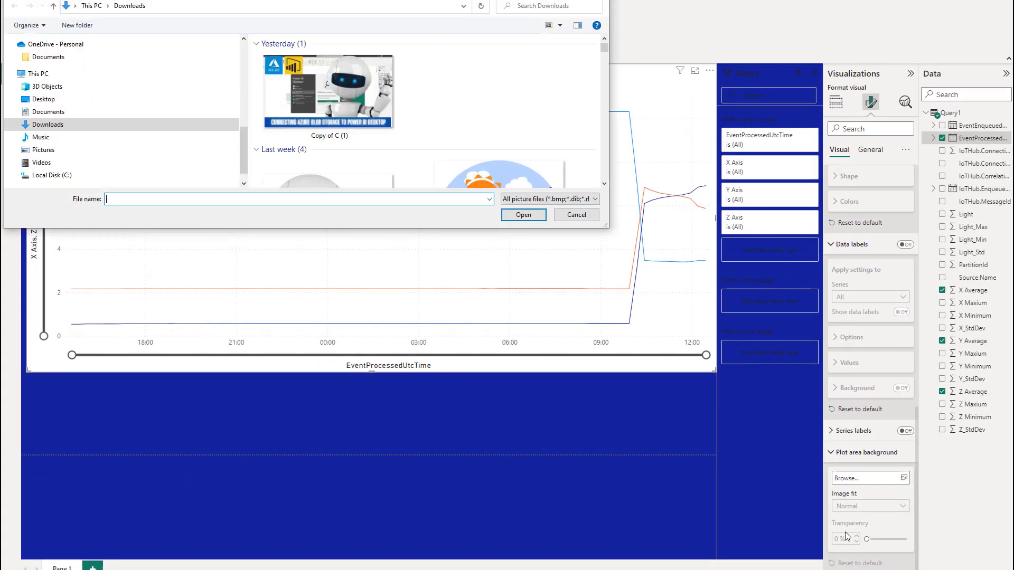
{"action": "left_click", "coordinate": [336, 93]}
{"action": "left_click", "coordinate": [523, 215]}
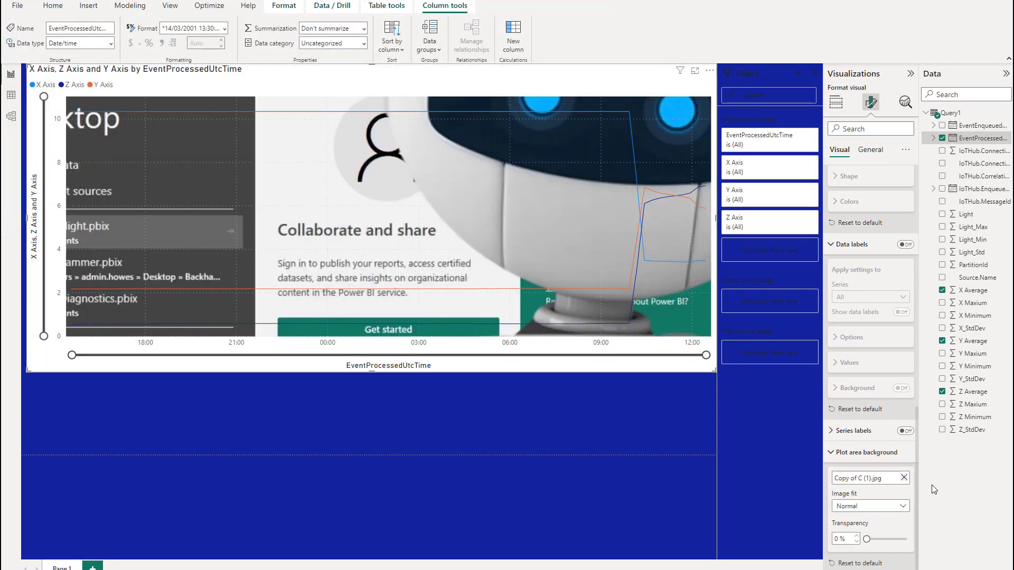
{"action": "left_click", "coordinate": [904, 478]}
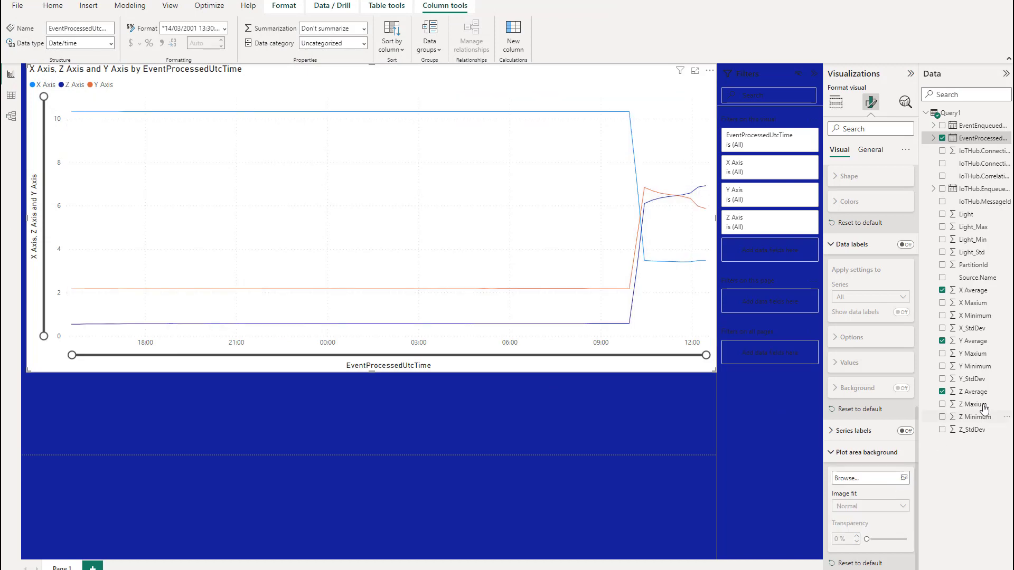
{"action": "scroll", "coordinate": [887, 324], "scroll_direction": "up", "scroll_amount": 5}
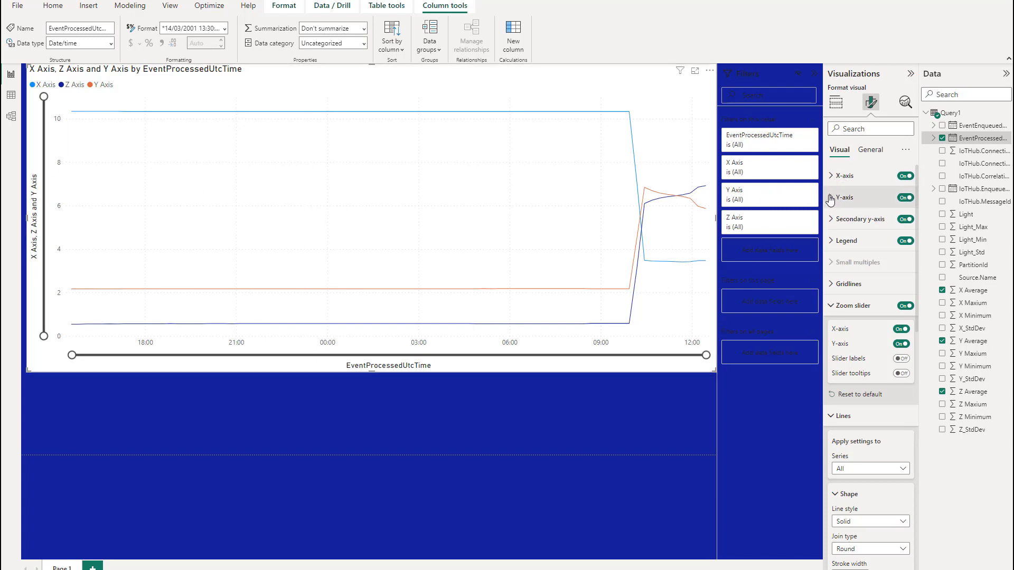
Step: Title the Y-axis 'Vibration (mm/sec)' and the X-axis 'Time UTC'
{"action": "left_click", "coordinate": [831, 197]}
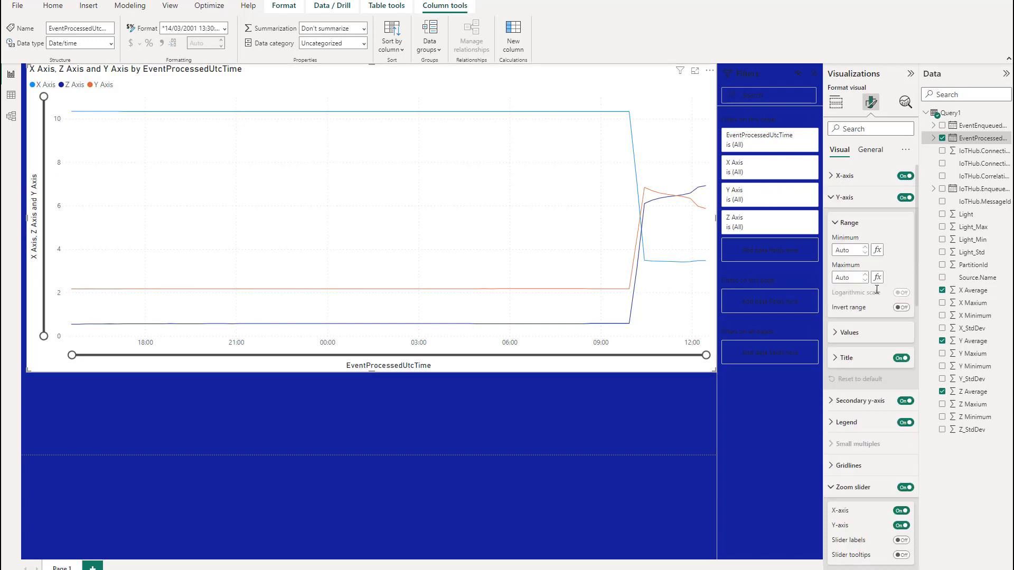
{"action": "left_click", "coordinate": [856, 360]}
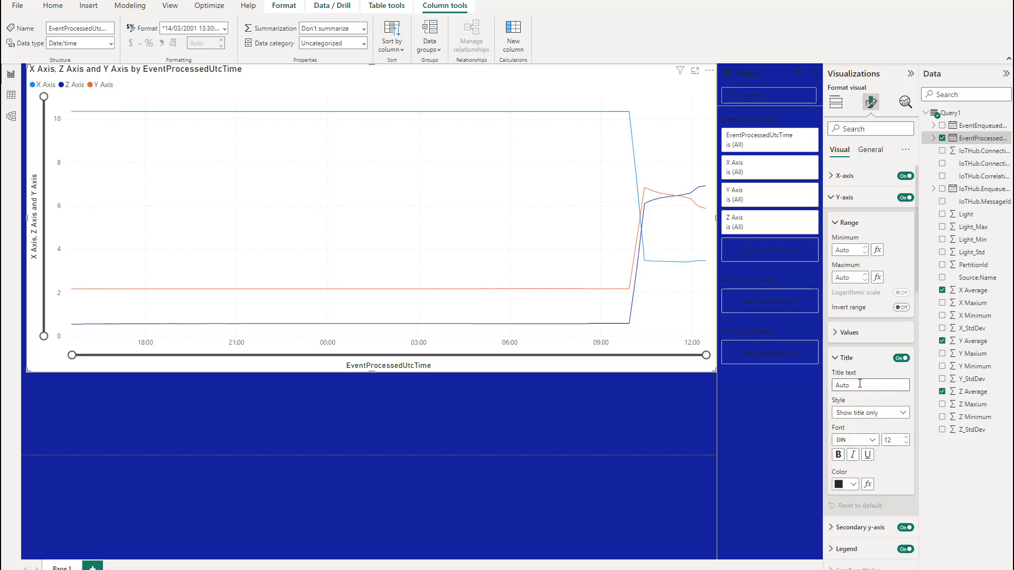
{"action": "left_click", "coordinate": [867, 385]}
{"action": "type", "text": "Vibration mm/sec"}
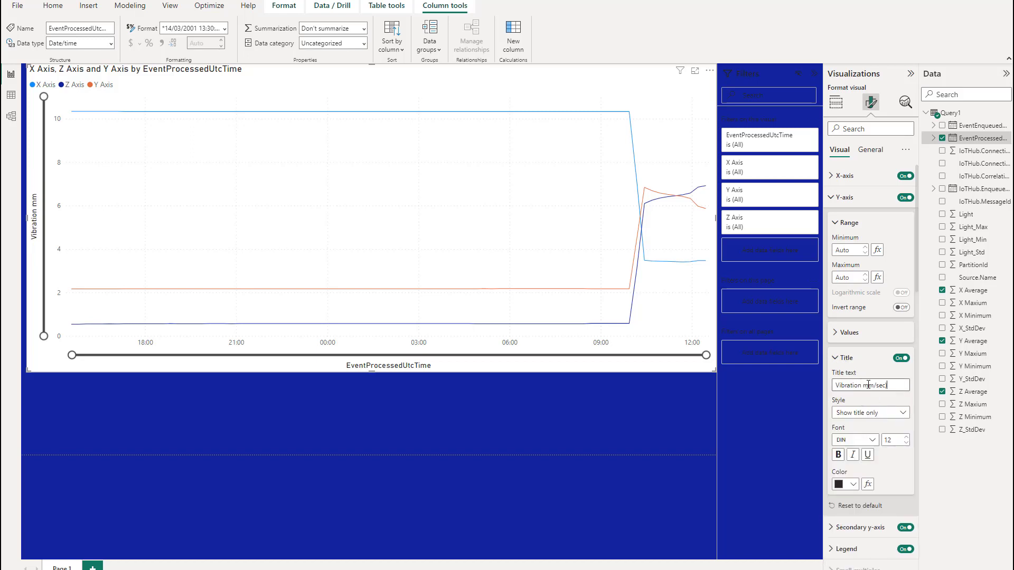
{"action": "type", "text": ")"}
{"action": "left_click", "coordinate": [867, 385]}
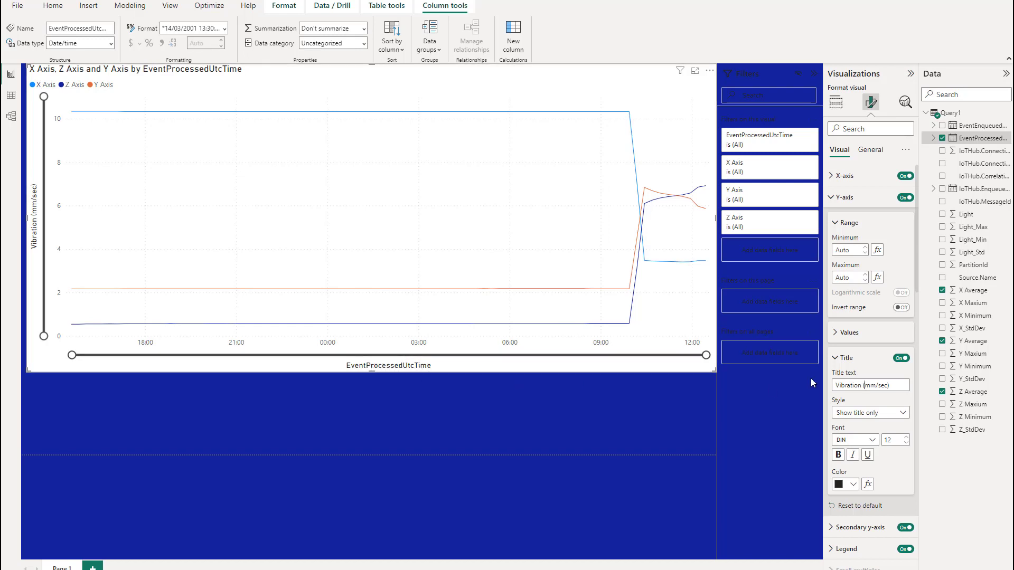
{"action": "left_click", "coordinate": [844, 176]}
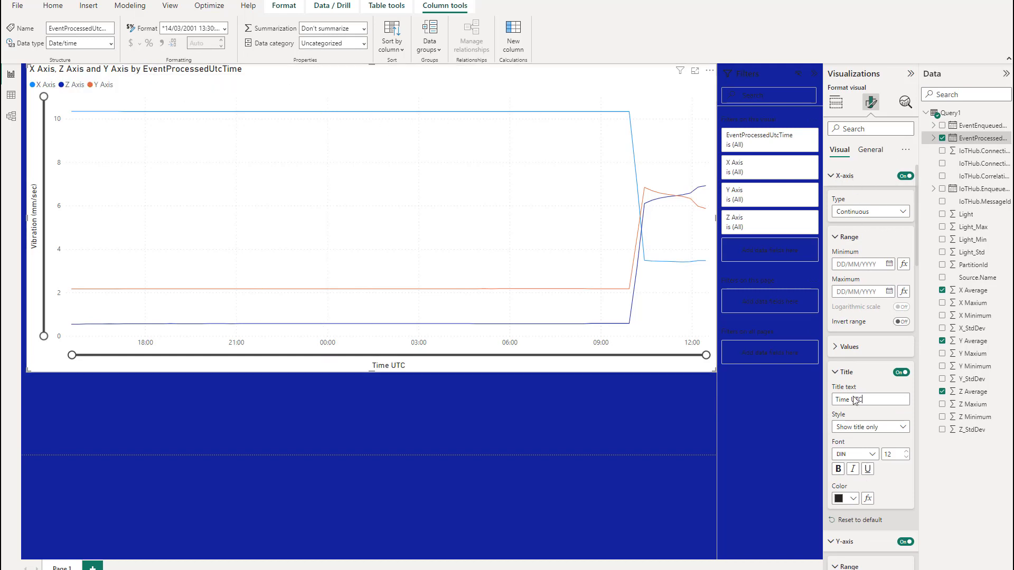
Step: Replace the chart's automatic title text with 'Office Vibration'
{"action": "left_click", "coordinate": [874, 151]}
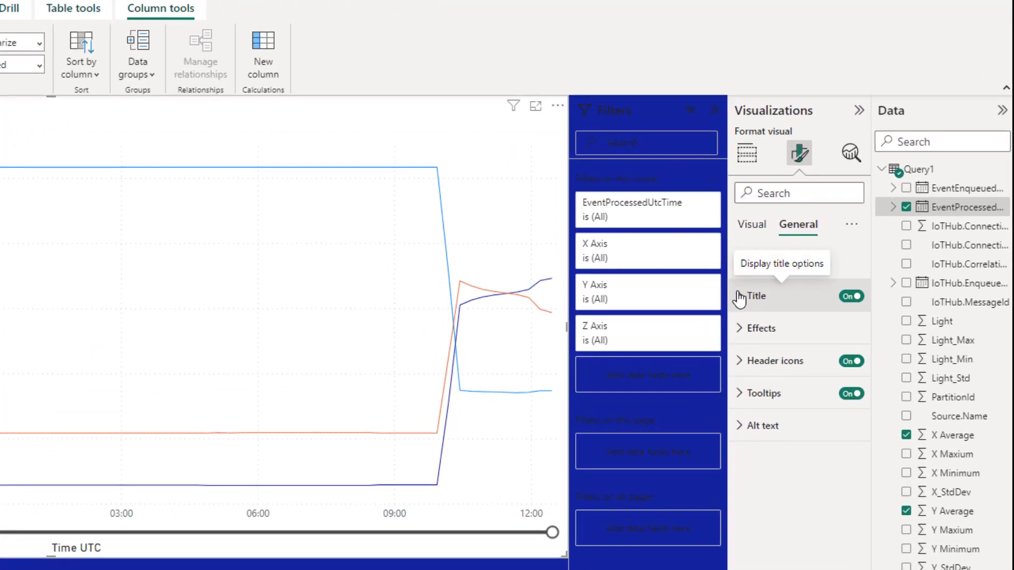
{"action": "left_click", "coordinate": [842, 197]}
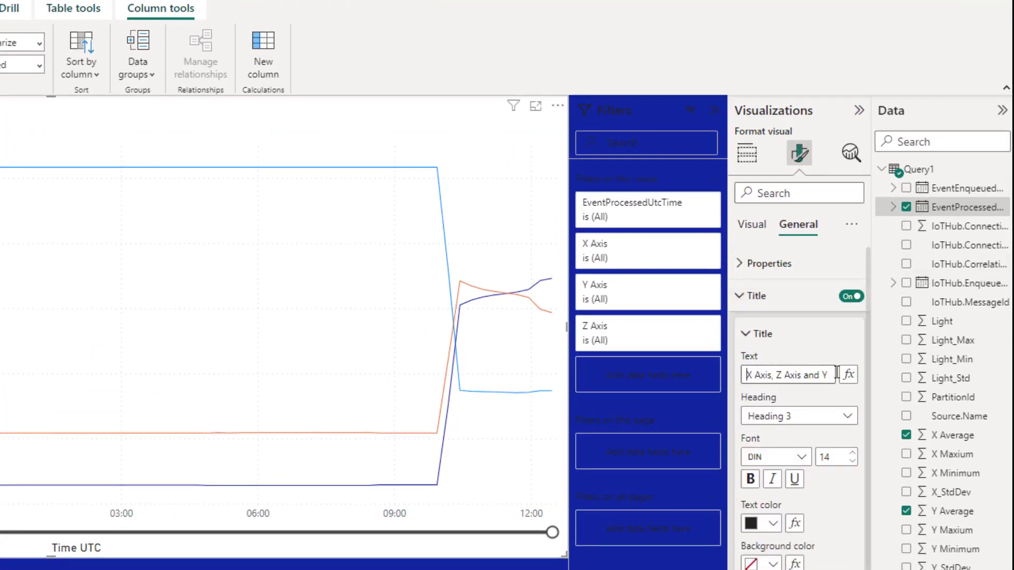
{"action": "left_click_drag", "start_coordinate": [746, 371], "coordinate": [849, 379]}
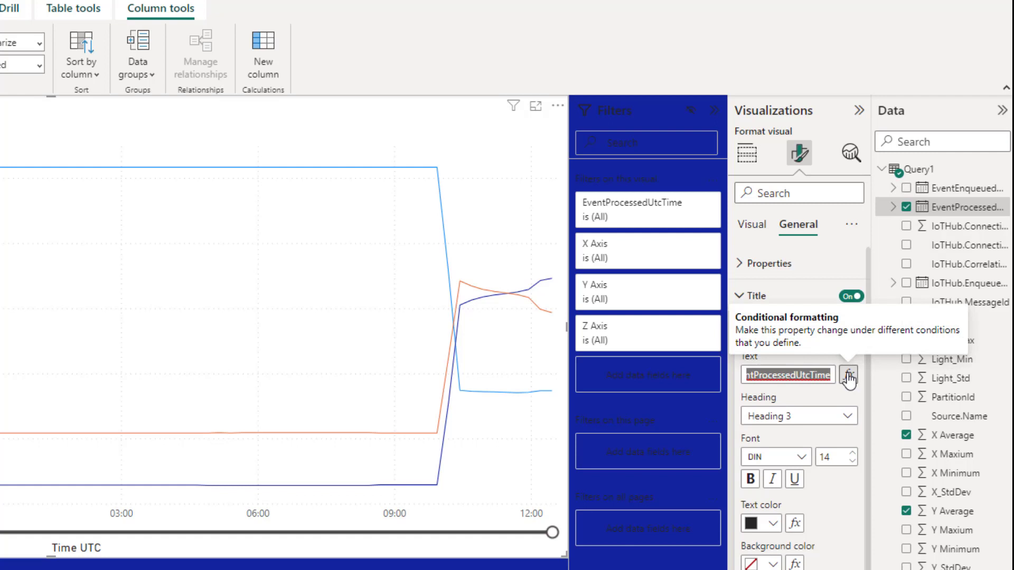
{"action": "type", "text": "Office Vibration"}
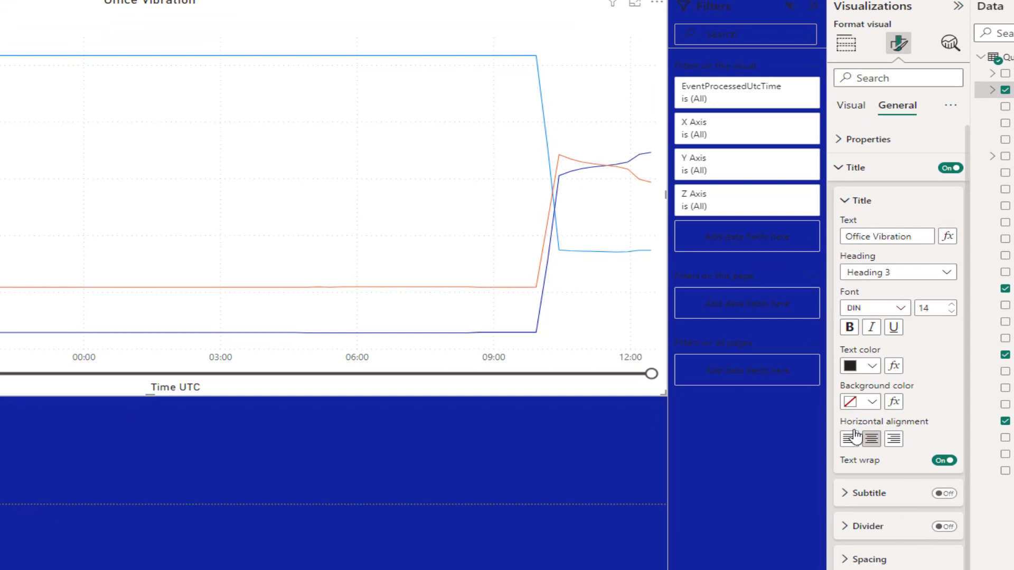
Step: Turn on a black visual border for the Office Vibration chart with 9 px rounded corners
{"action": "scroll", "coordinate": [866, 551], "scroll_direction": "down", "scroll_amount": 2}
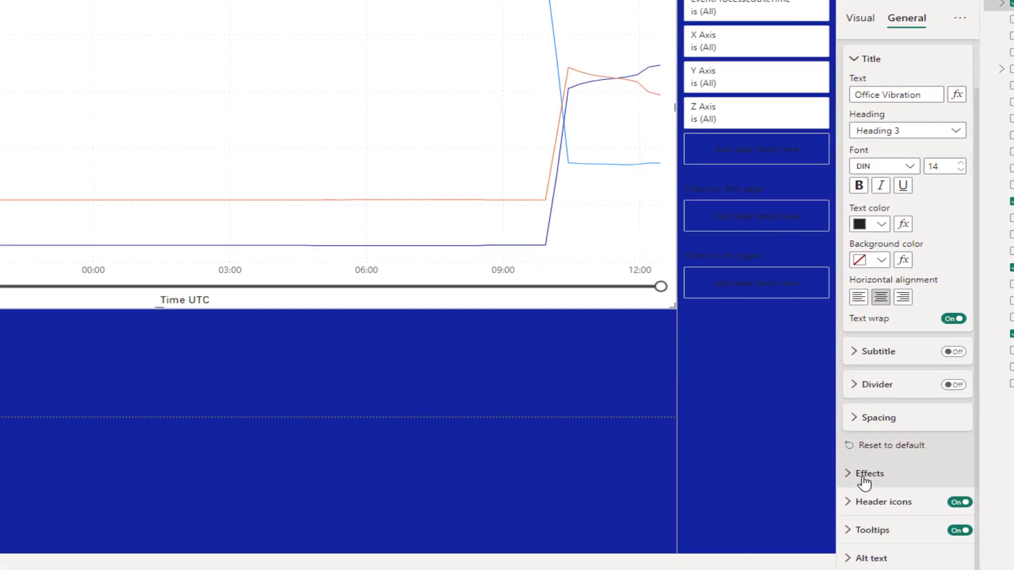
{"action": "left_click", "coordinate": [851, 552]}
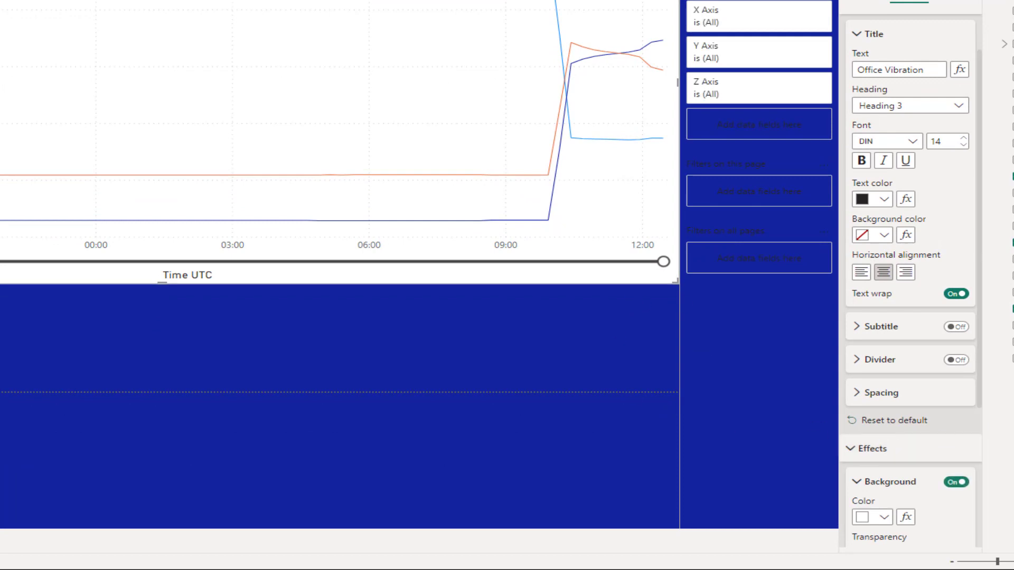
{"action": "scroll", "coordinate": [874, 453], "scroll_direction": "down", "scroll_amount": 4}
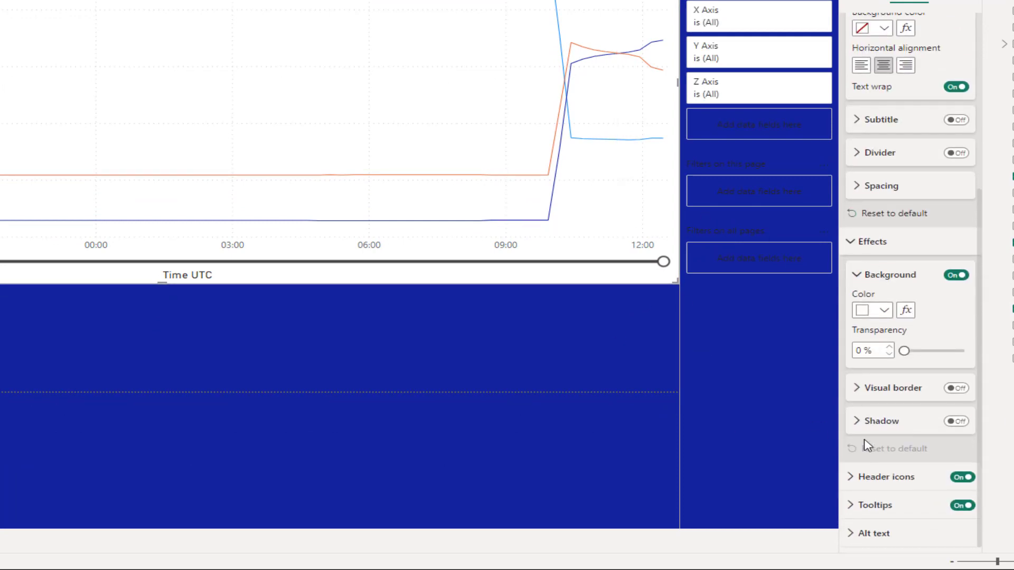
{"action": "left_click", "coordinate": [857, 391]}
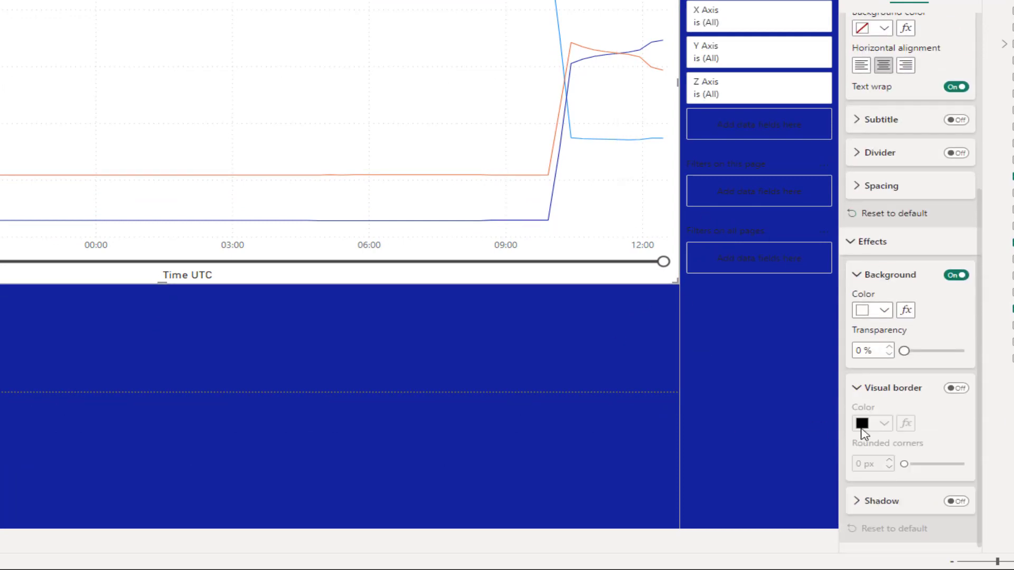
{"action": "left_click", "coordinate": [956, 389]}
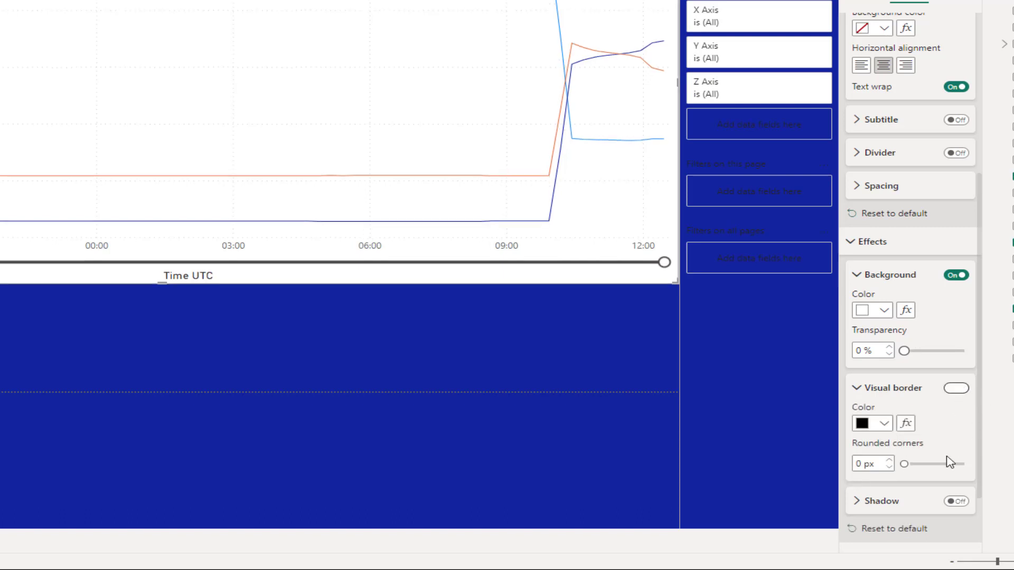
{"action": "left_click", "coordinate": [889, 459]}
{"action": "left_click", "coordinate": [889, 459]}
{"action": "left_click", "coordinate": [889, 459]}
{"action": "left_click", "coordinate": [889, 460]}
{"action": "left_click", "coordinate": [889, 460]}
{"action": "left_click", "coordinate": [889, 459]}
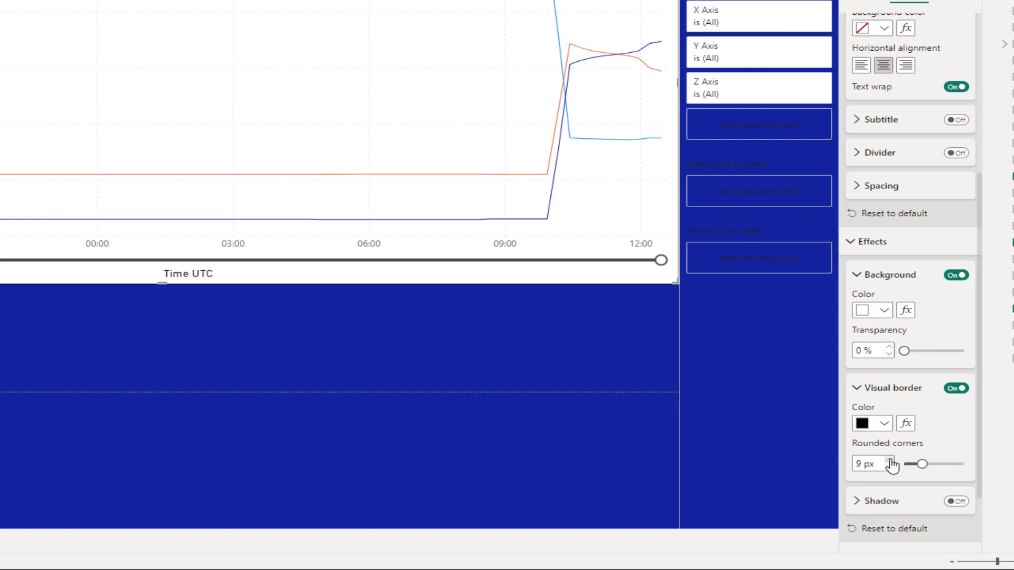
{"action": "left_click", "coordinate": [549, 352]}
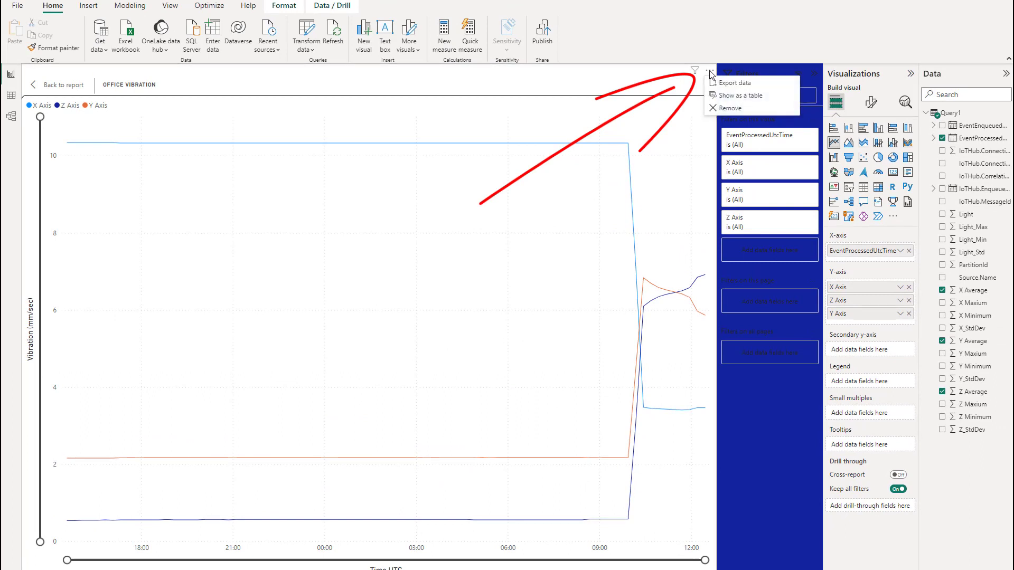
Step: Return to the report page and hide the chart's visual information and warning header icons
{"action": "left_click", "coordinate": [44, 85]}
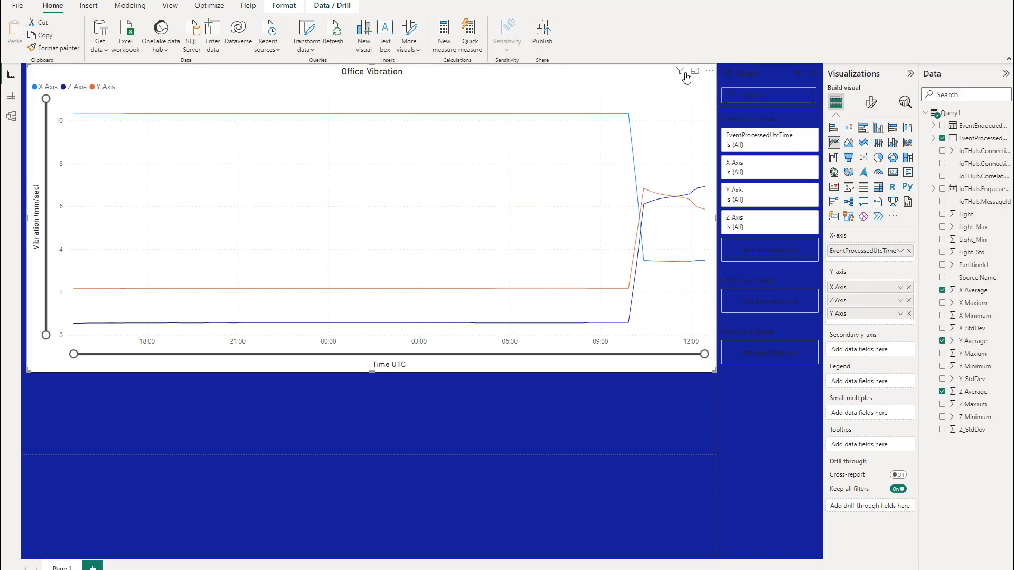
{"action": "mouse_move", "coordinate": [681, 73]}
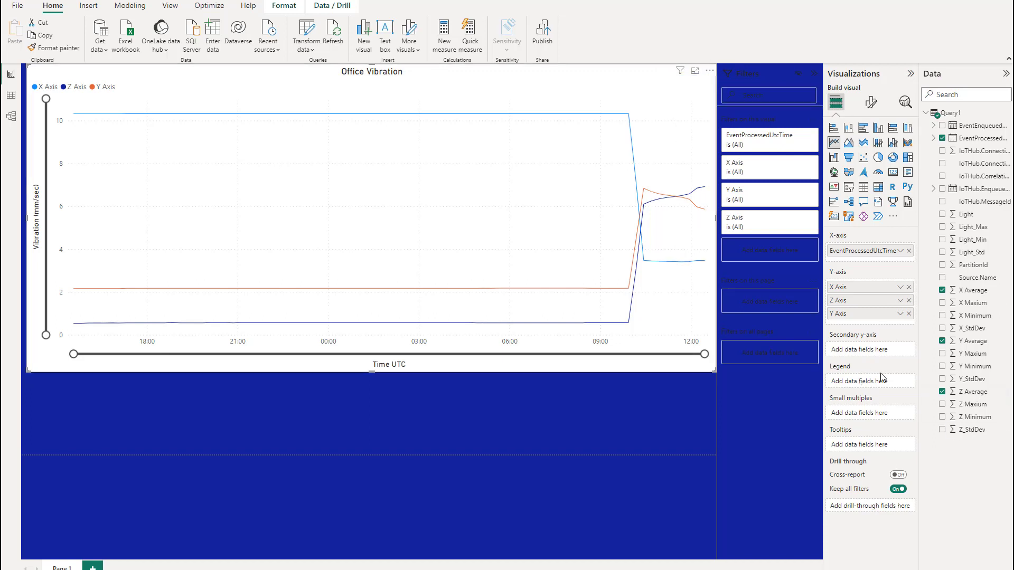
{"action": "left_click", "coordinate": [871, 102]}
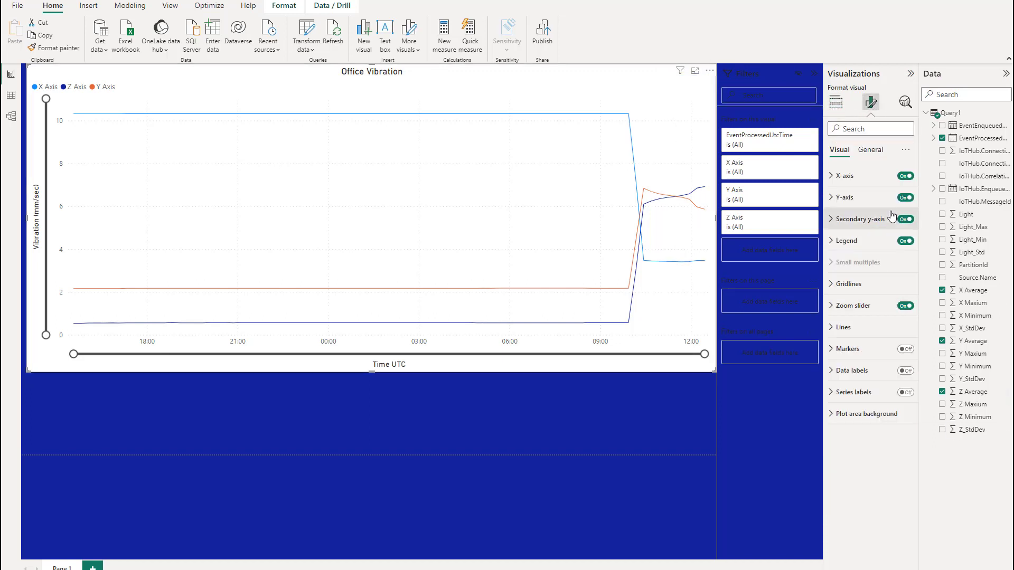
{"action": "left_click", "coordinate": [875, 154]}
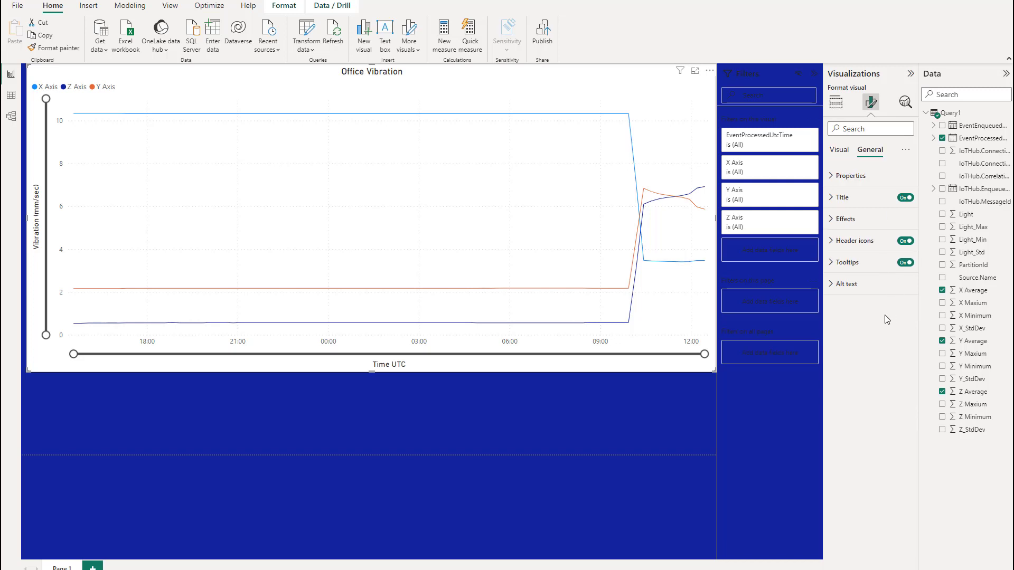
{"action": "left_click", "coordinate": [831, 242]}
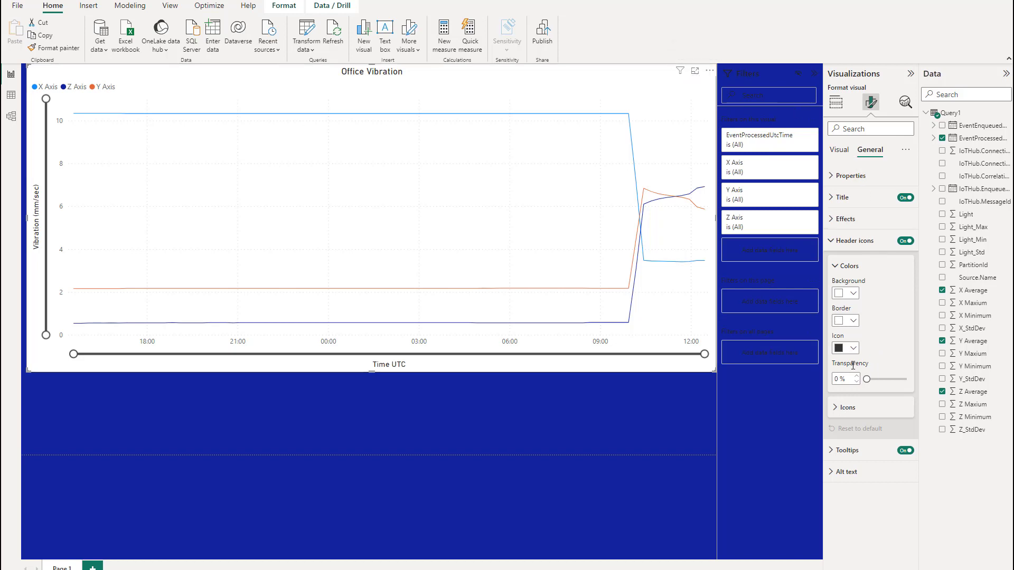
{"action": "left_click", "coordinate": [837, 408]}
{"action": "scroll", "coordinate": [863, 400], "scroll_direction": "down", "scroll_amount": 1}
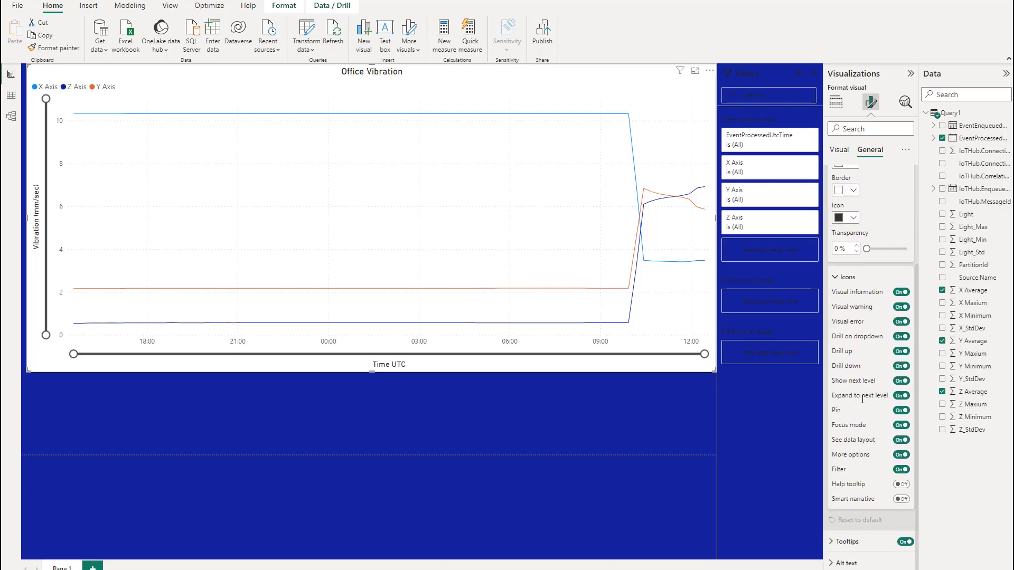
{"action": "left_click", "coordinate": [899, 341]}
{"action": "scroll", "coordinate": [901, 317], "scroll_direction": "down", "scroll_amount": 1}
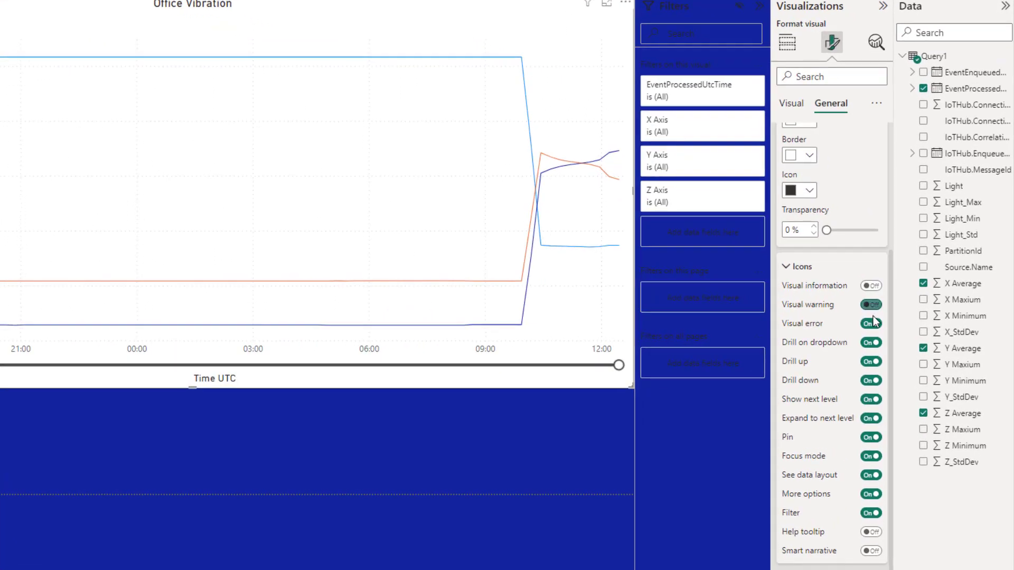
{"action": "left_click", "coordinate": [876, 305]}
Step: Hide the next-level, expand, drill down/up, drill dropdown, error and focus mode header icons
{"action": "left_click", "coordinate": [871, 419]}
{"action": "left_click", "coordinate": [870, 400]}
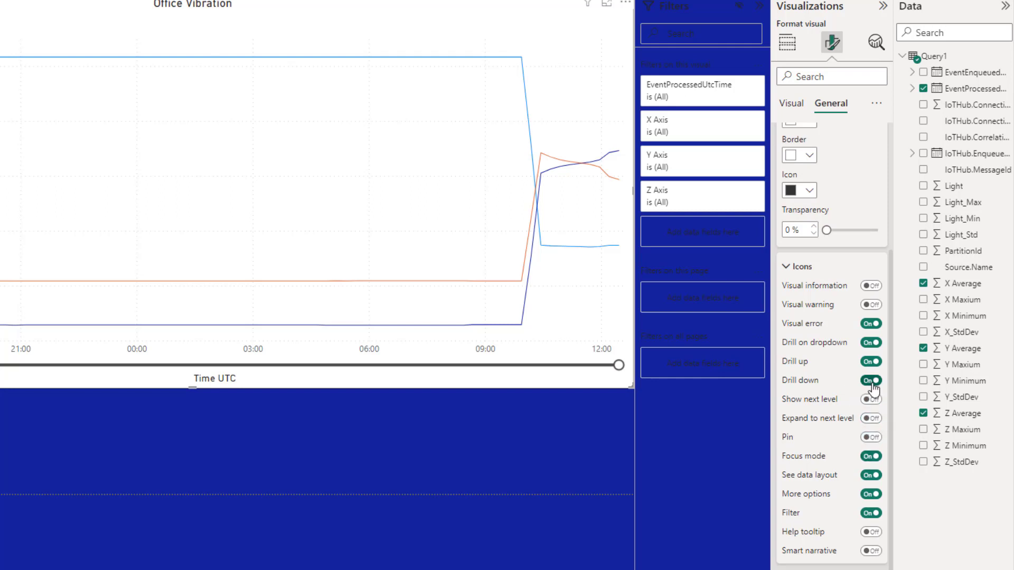
{"action": "left_click", "coordinate": [871, 380]}
{"action": "left_click", "coordinate": [871, 362]}
{"action": "left_click", "coordinate": [871, 342]}
{"action": "left_click", "coordinate": [871, 323]}
{"action": "left_click", "coordinate": [871, 456]}
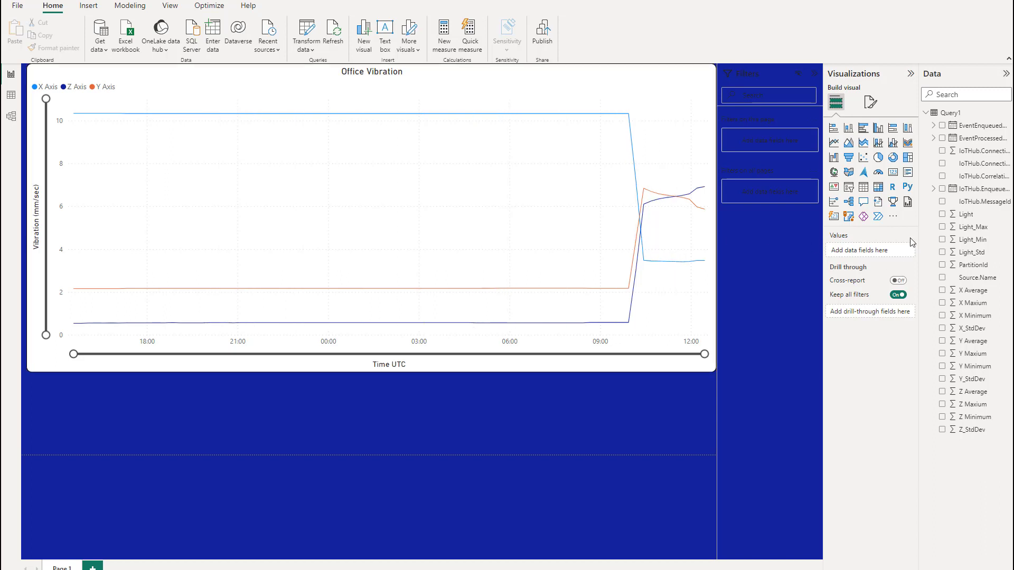
Step: Add an EventProcessedUtcTime date slicer (17/07/2023–18/07/2023) and resize it below the chart
{"action": "left_click", "coordinate": [527, 369]}
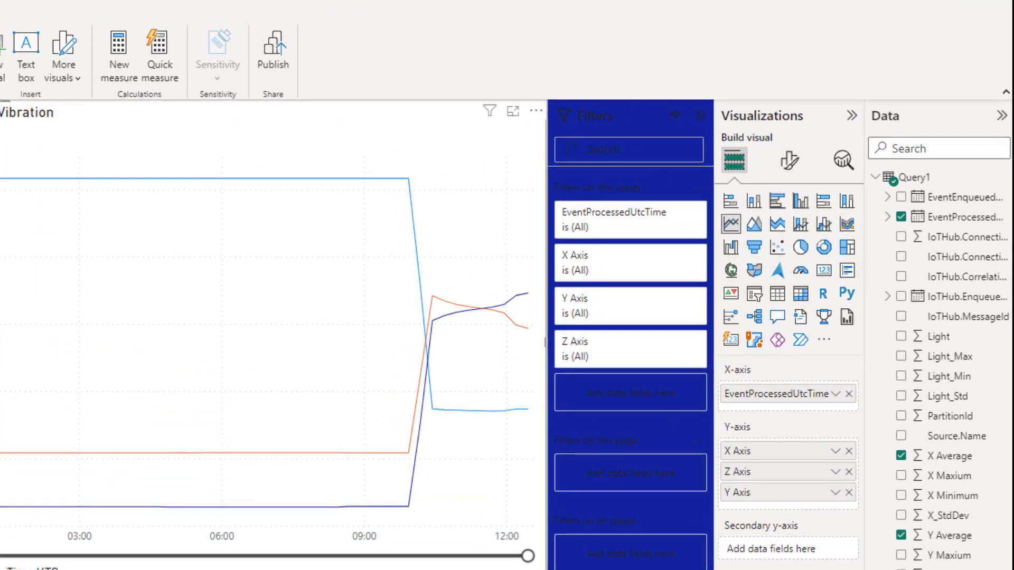
{"action": "key", "text": "Escape"}
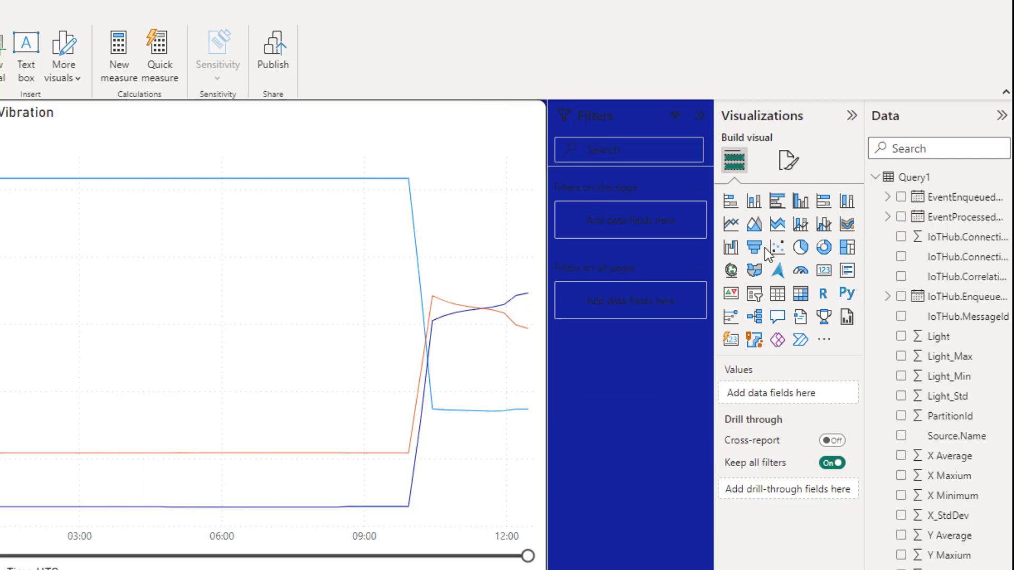
{"action": "left_click", "coordinate": [756, 299]}
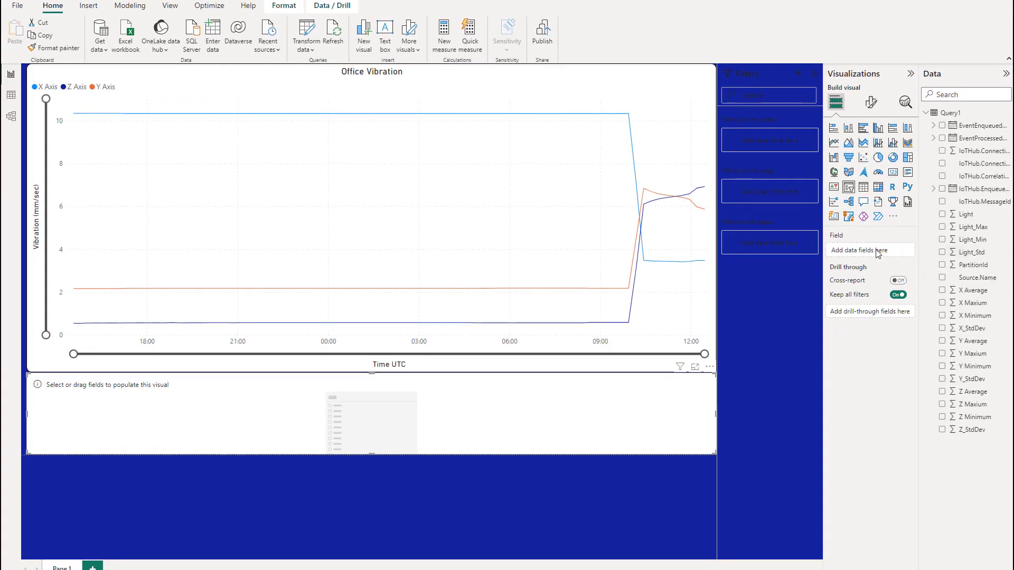
{"action": "left_click_drag", "start_coordinate": [979, 138], "coordinate": [871, 249]}
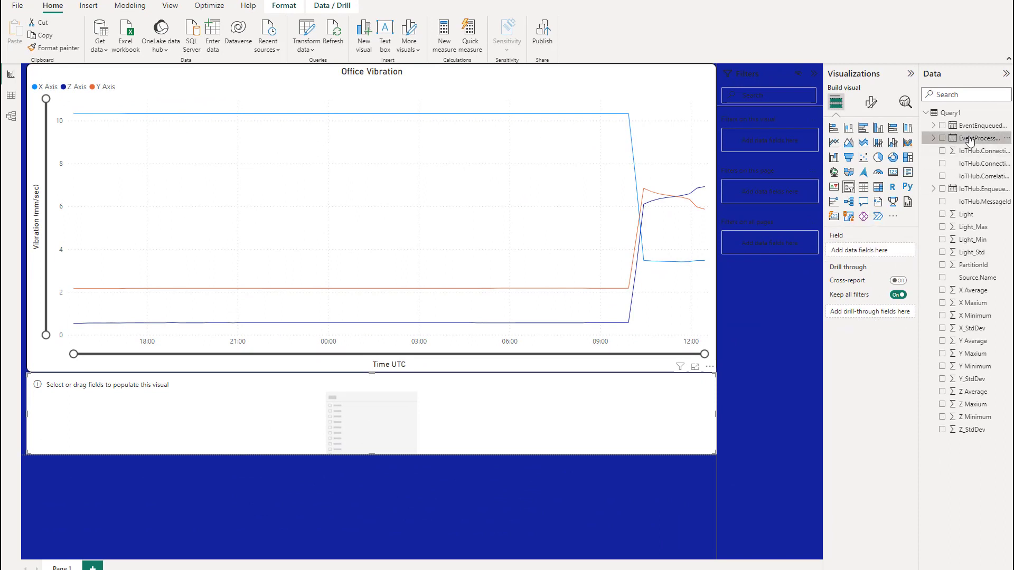
{"action": "left_click_drag", "start_coordinate": [970, 140], "coordinate": [892, 252]}
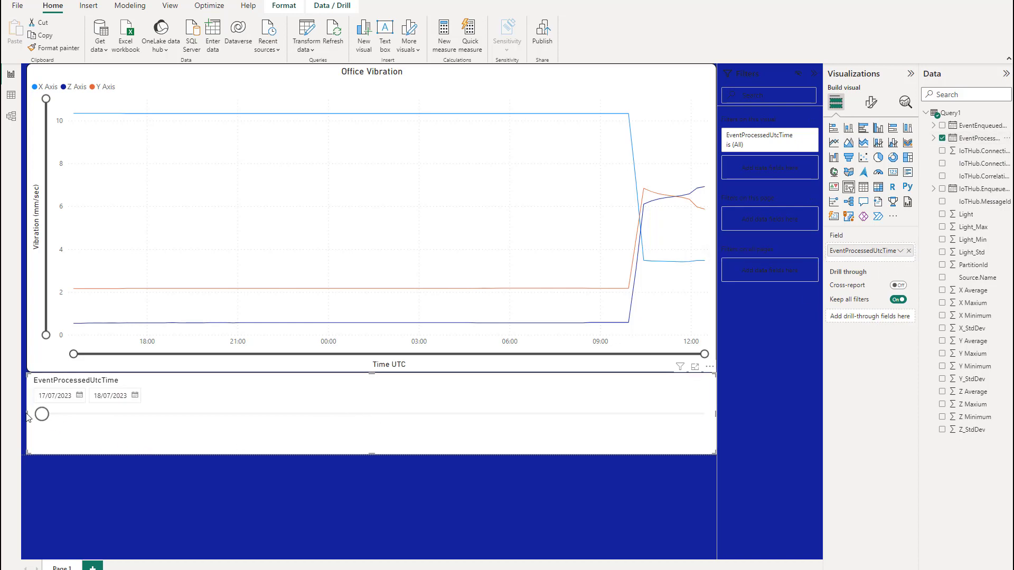
{"action": "left_click_drag", "start_coordinate": [420, 412], "coordinate": [500, 414]}
{"action": "left_click_drag", "start_coordinate": [609, 453], "coordinate": [614, 432]}
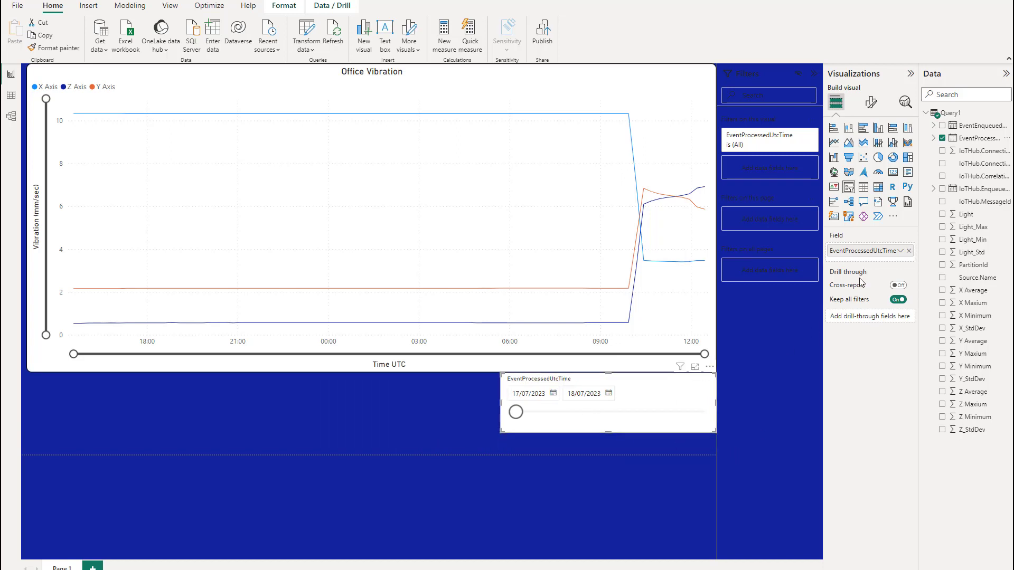
Step: Hide the slicer header and make the slider dark blue
{"action": "left_click", "coordinate": [870, 103]}
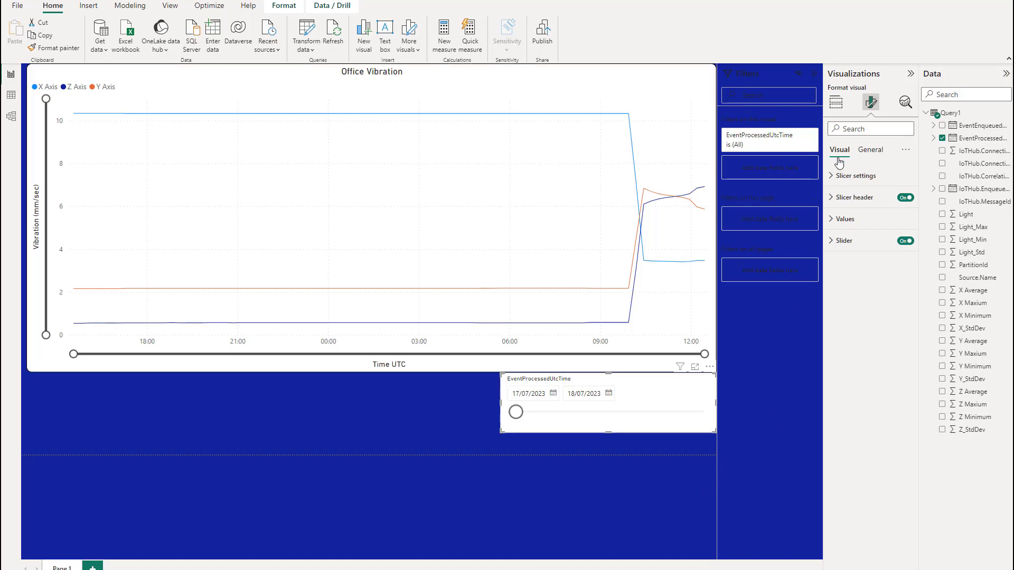
{"action": "left_click", "coordinate": [834, 198]}
{"action": "left_click", "coordinate": [906, 197]}
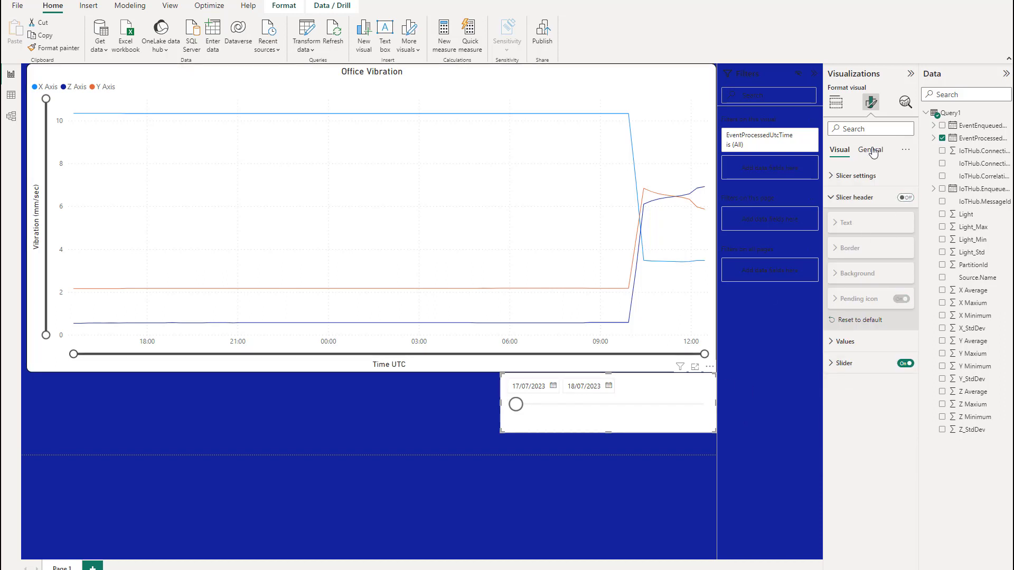
{"action": "left_click", "coordinate": [833, 365]}
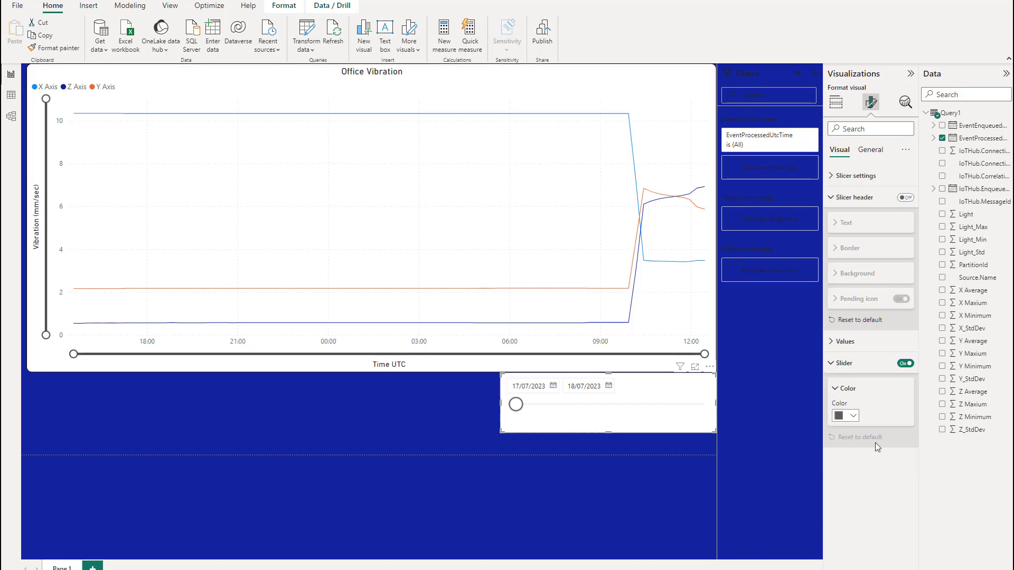
{"action": "left_click", "coordinate": [852, 416]}
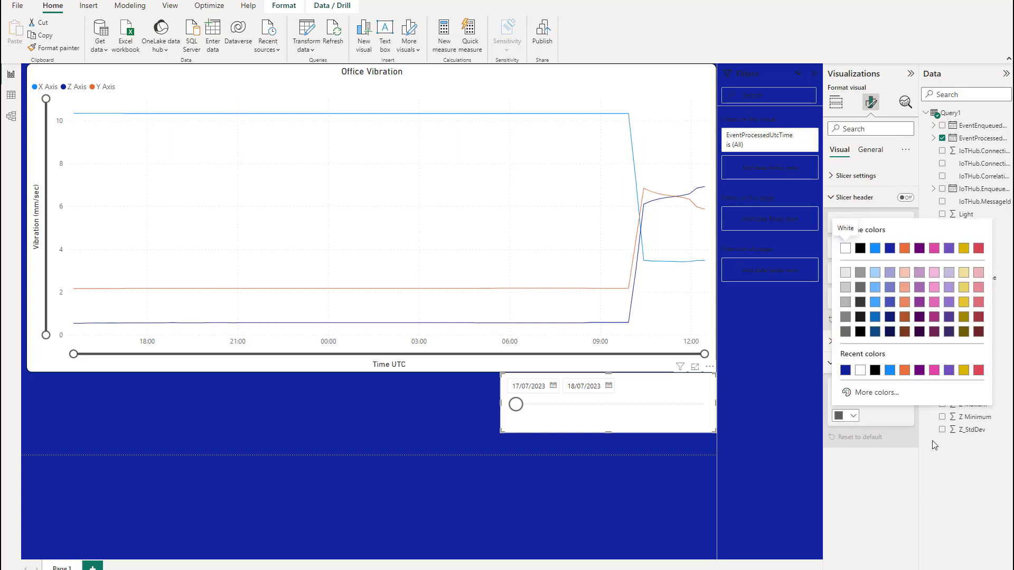
{"action": "left_click", "coordinate": [890, 249]}
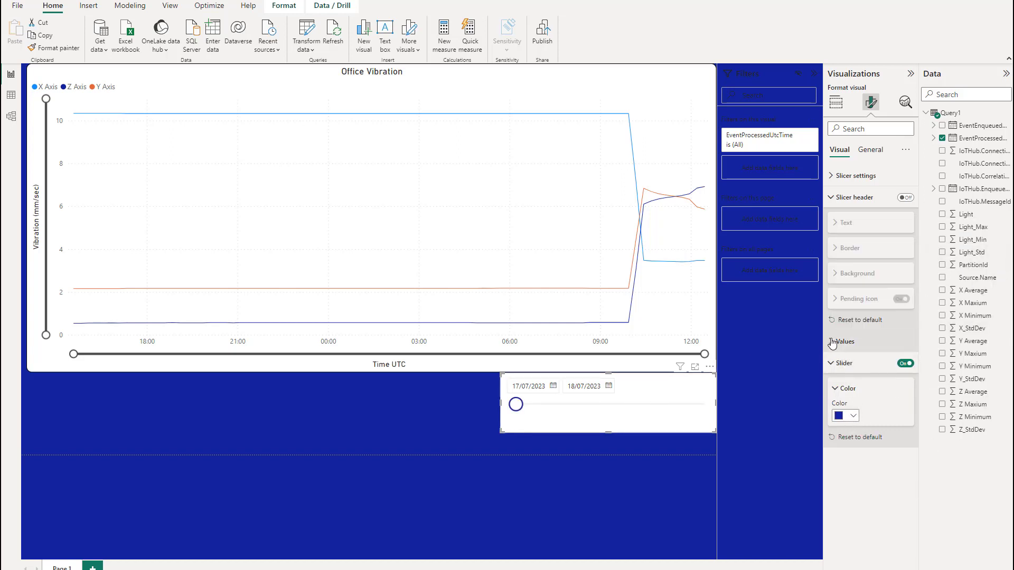
Step: Give the slicer a black visual border with rounded corners
{"action": "left_click", "coordinate": [869, 150]}
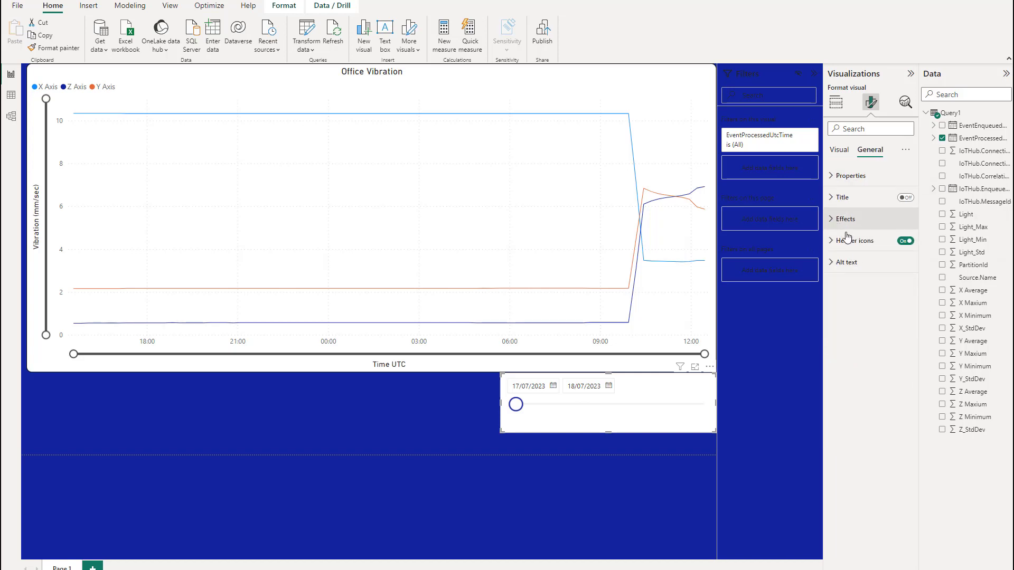
{"action": "left_click", "coordinate": [834, 222]}
{"action": "left_click", "coordinate": [835, 331]}
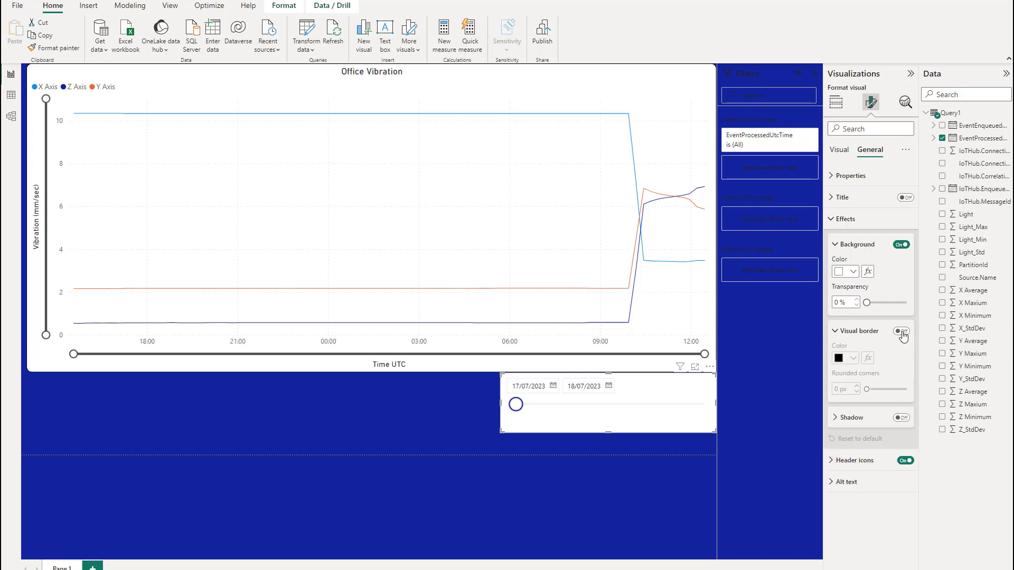
{"action": "left_click", "coordinate": [902, 331]}
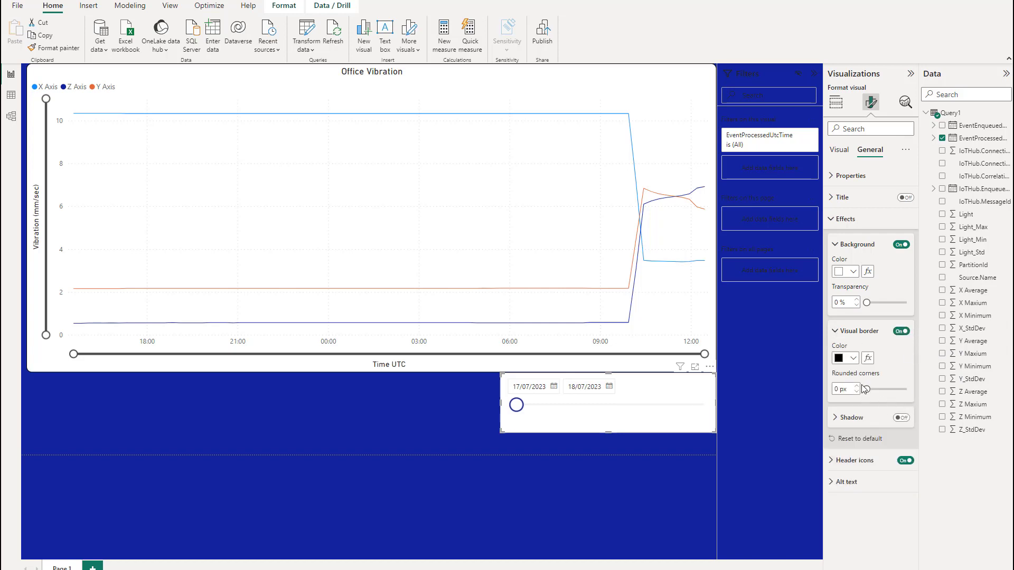
{"action": "left_click", "coordinate": [857, 386]}
{"action": "left_click", "coordinate": [857, 386]}
{"action": "left_click", "coordinate": [858, 386]}
{"action": "left_click", "coordinate": [857, 386]}
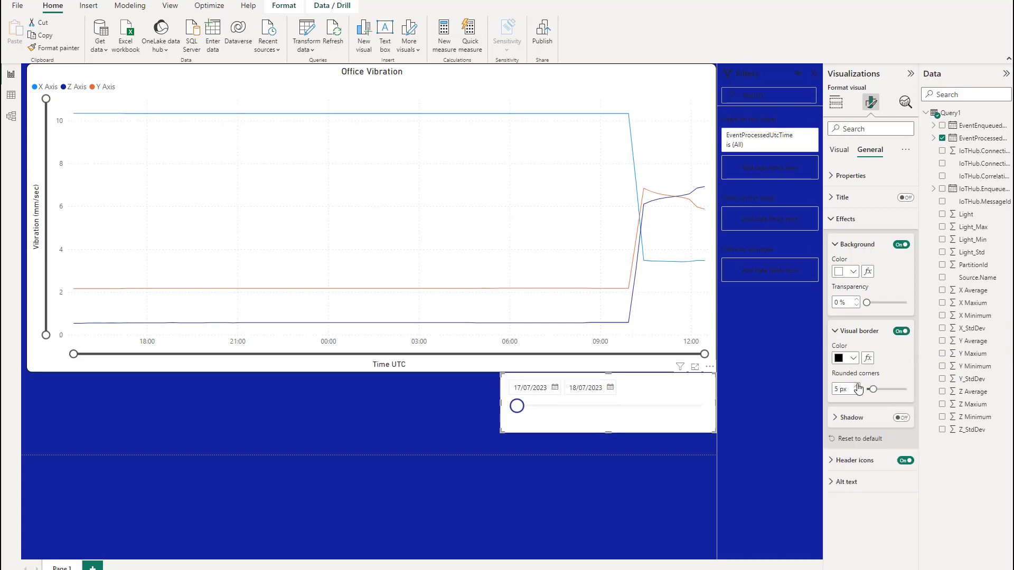
{"action": "left_click", "coordinate": [857, 386]}
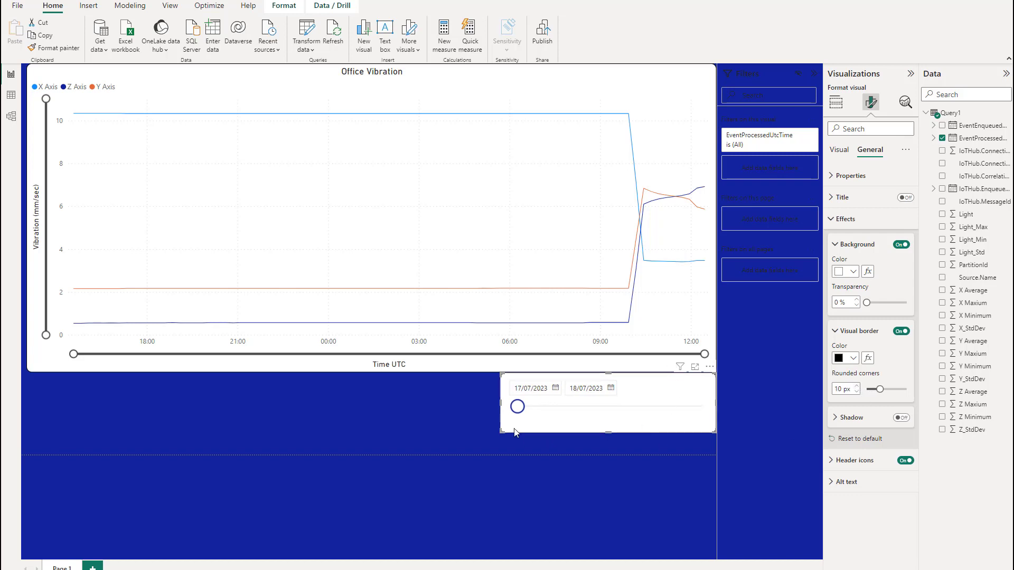
Step: Turn on the date slicer's 'Select Date Range' title
{"action": "left_click", "coordinate": [562, 444]}
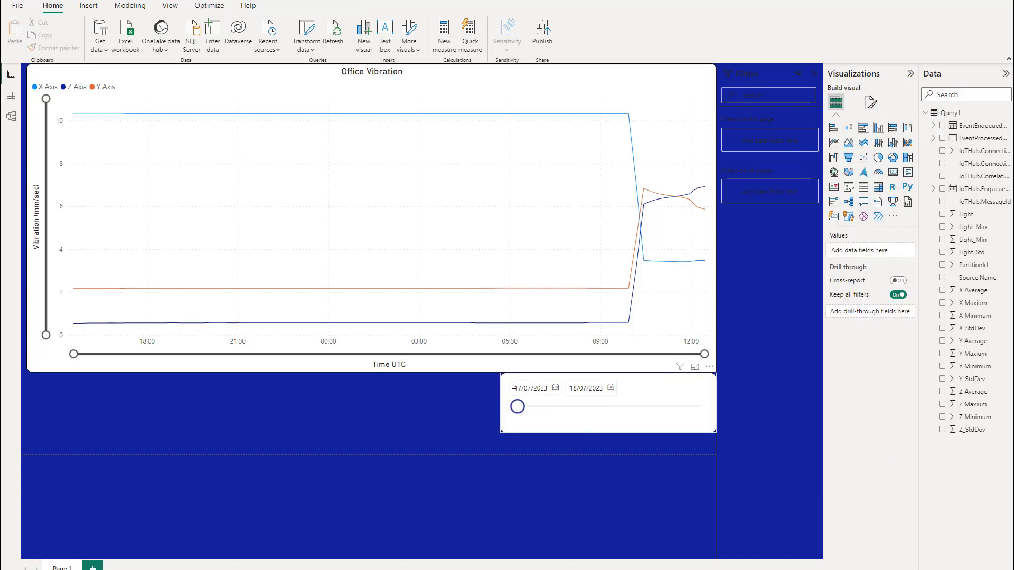
{"action": "left_click", "coordinate": [580, 425]}
{"action": "left_click", "coordinate": [871, 102]}
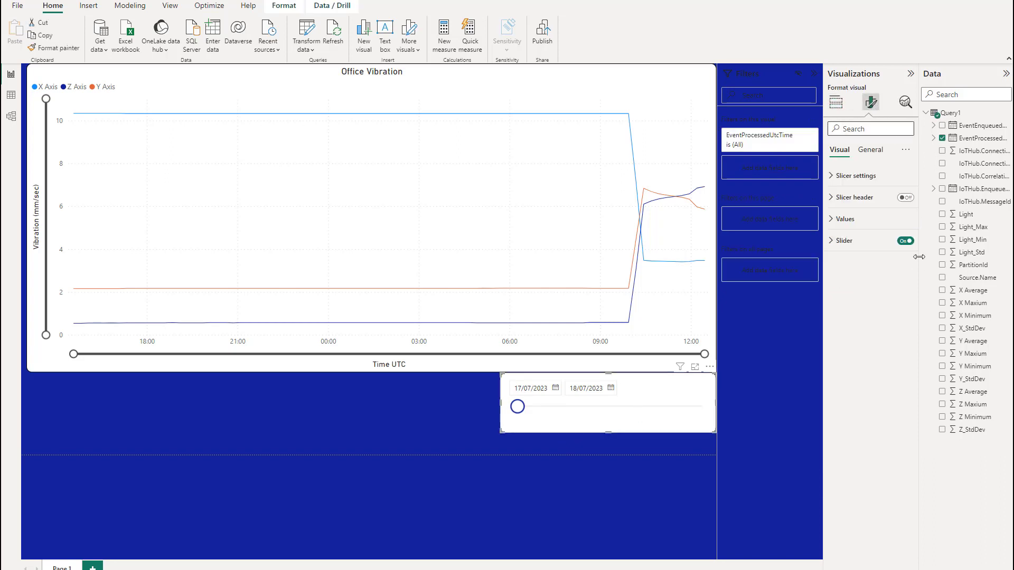
{"action": "left_click", "coordinate": [881, 150]}
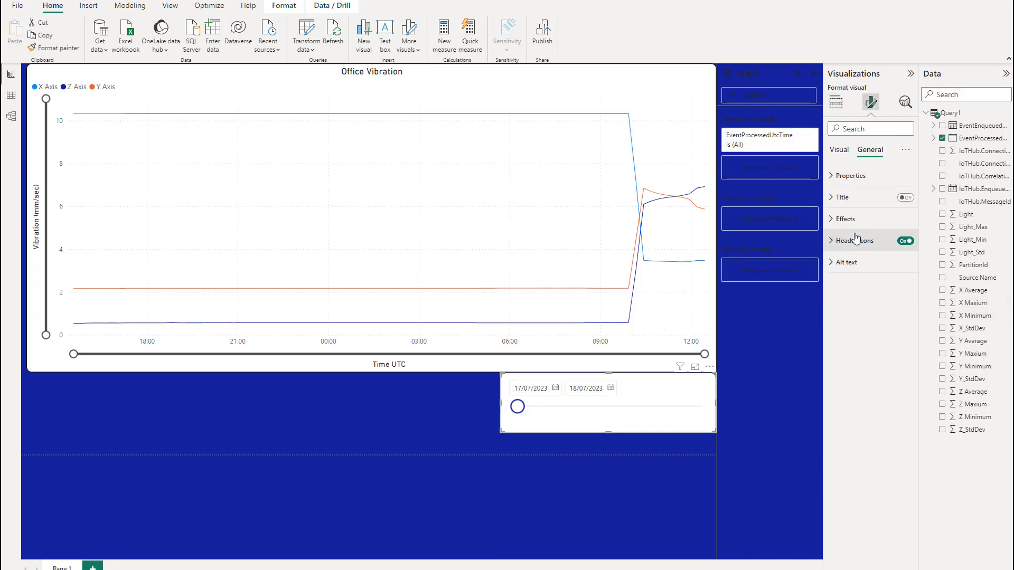
{"action": "left_click", "coordinate": [905, 197]}
{"action": "left_click", "coordinate": [832, 203]}
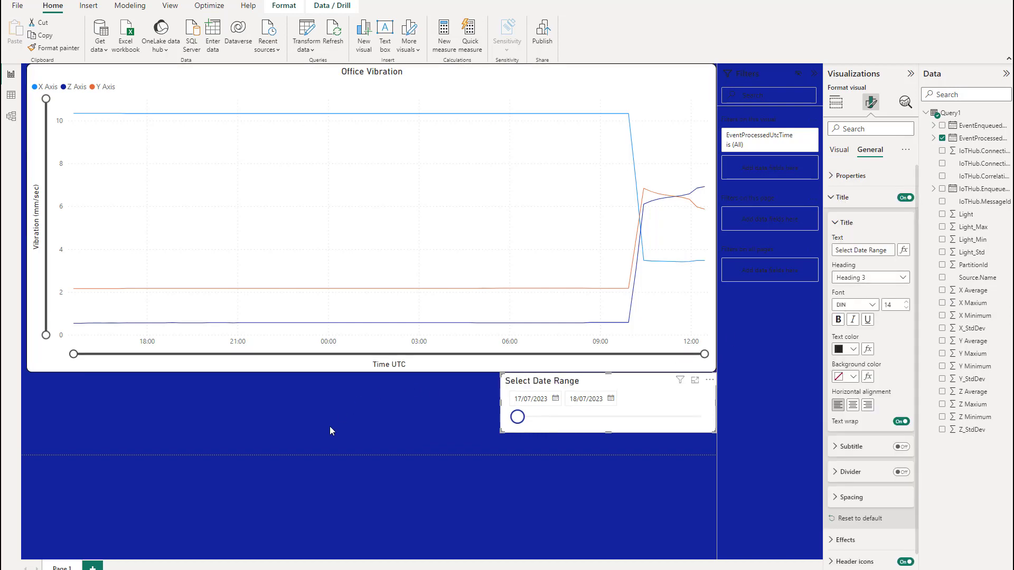
Step: Narrow the slicer from its left edge so it aligns with the chart's right end
{"action": "left_click", "coordinate": [331, 426]}
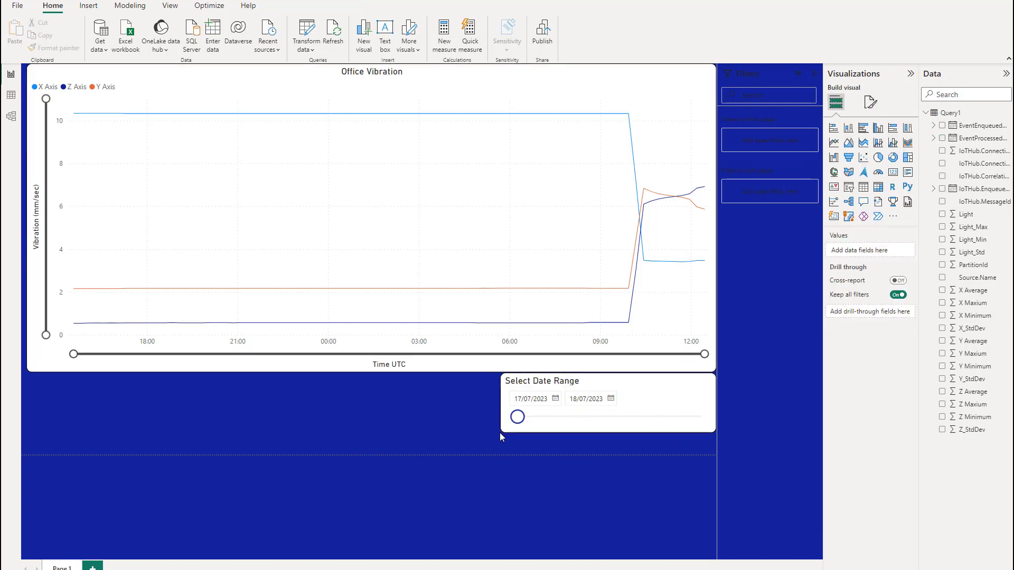
{"action": "left_click_drag", "start_coordinate": [503, 433], "coordinate": [578, 436]}
{"action": "left_click", "coordinate": [477, 441]}
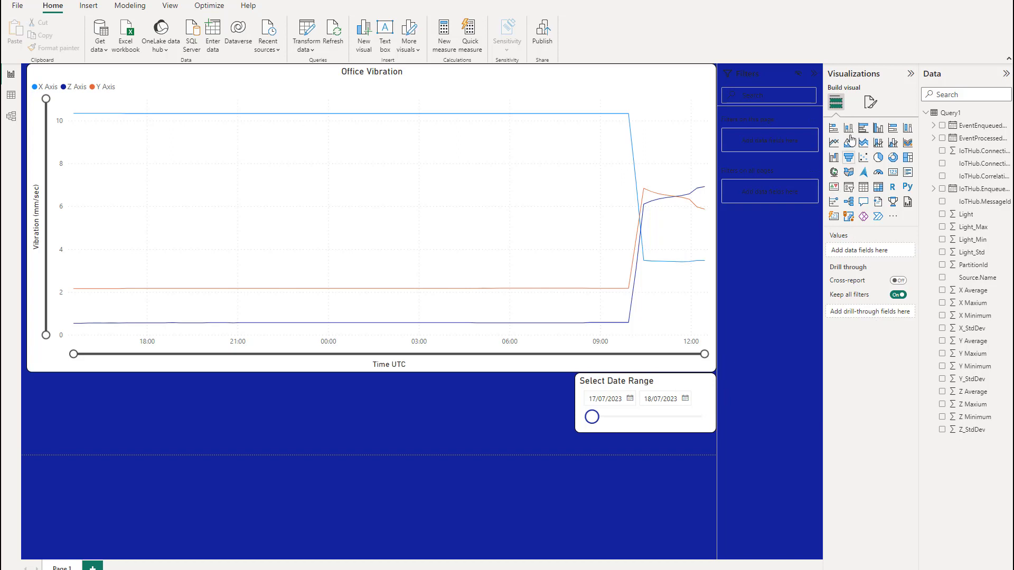
Step: Switch off the header icons on the Select Date Range slicer
{"action": "left_click", "coordinate": [870, 102]}
{"action": "left_click", "coordinate": [694, 422]}
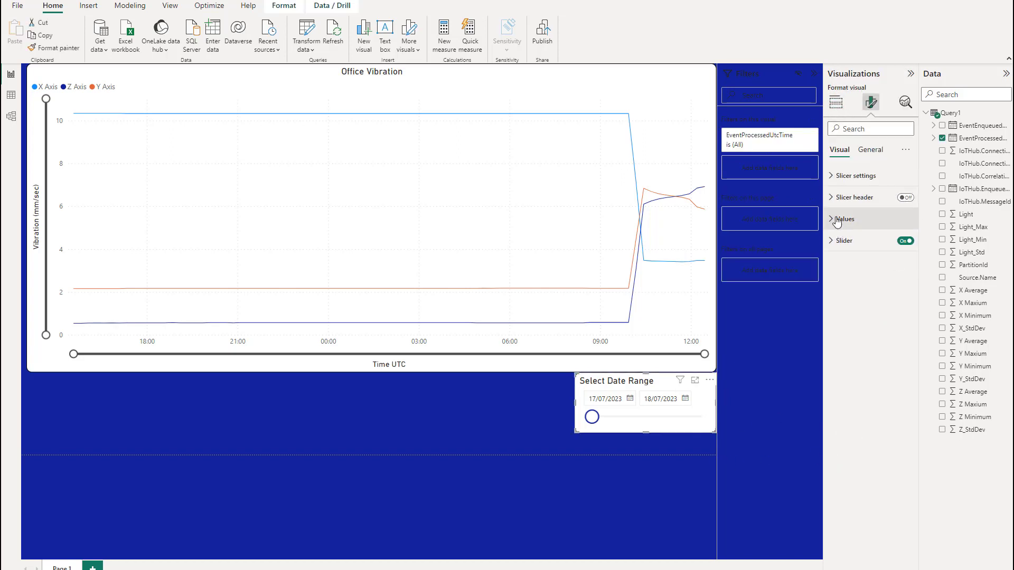
{"action": "left_click", "coordinate": [869, 151]}
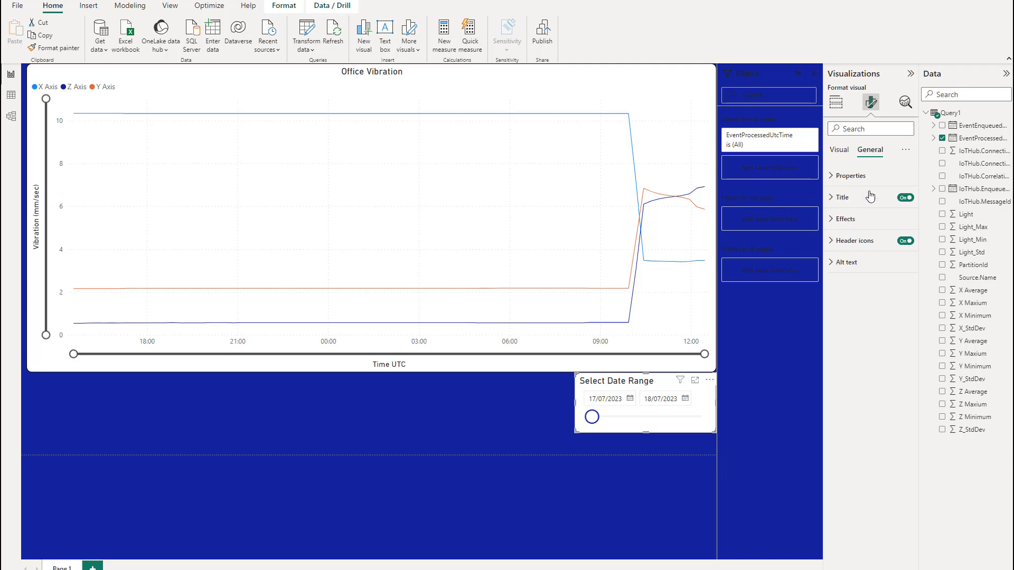
{"action": "left_click", "coordinate": [906, 240]}
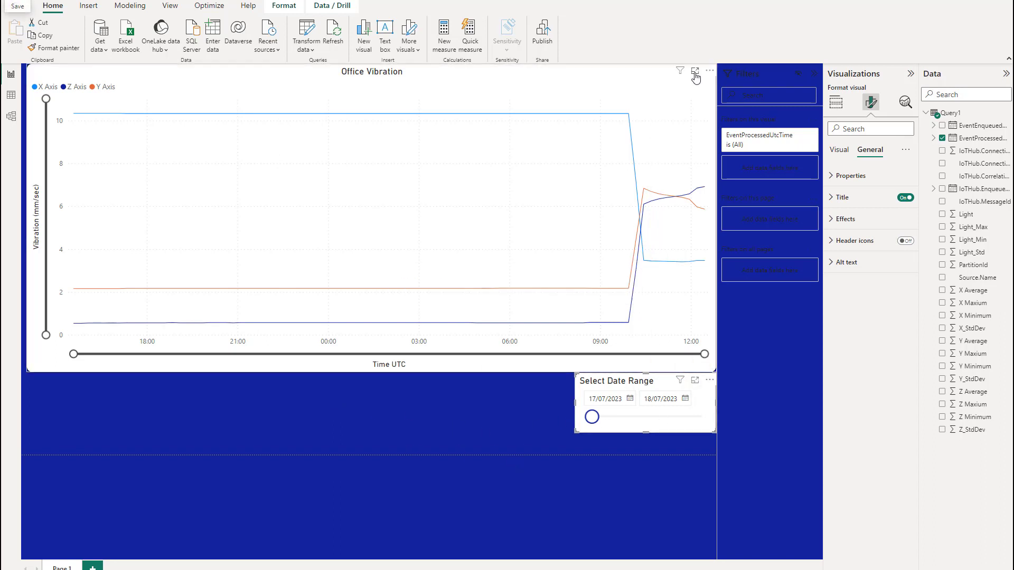
{"action": "left_click", "coordinate": [423, 433]}
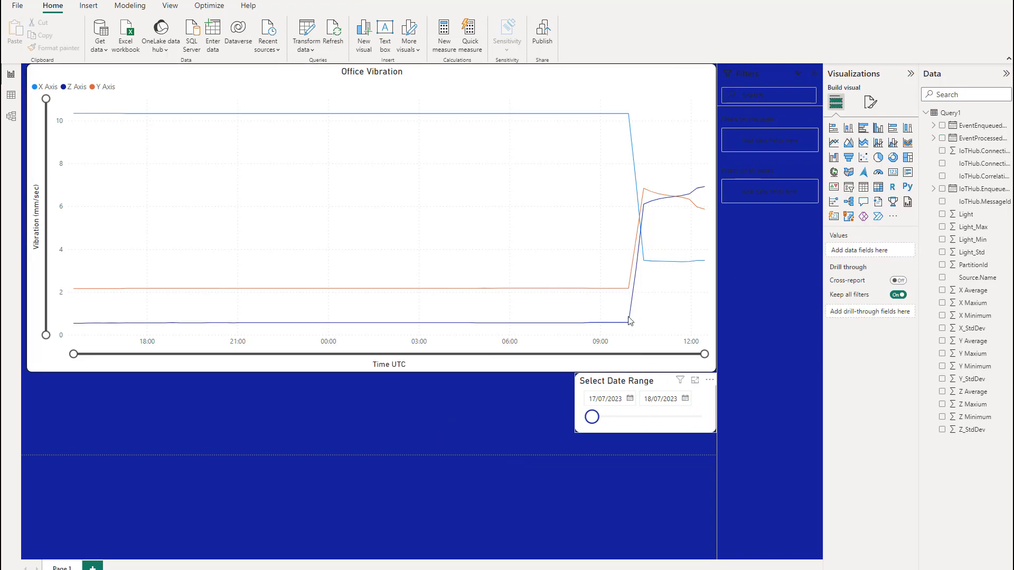
{"action": "mouse_move", "coordinate": [628, 269]}
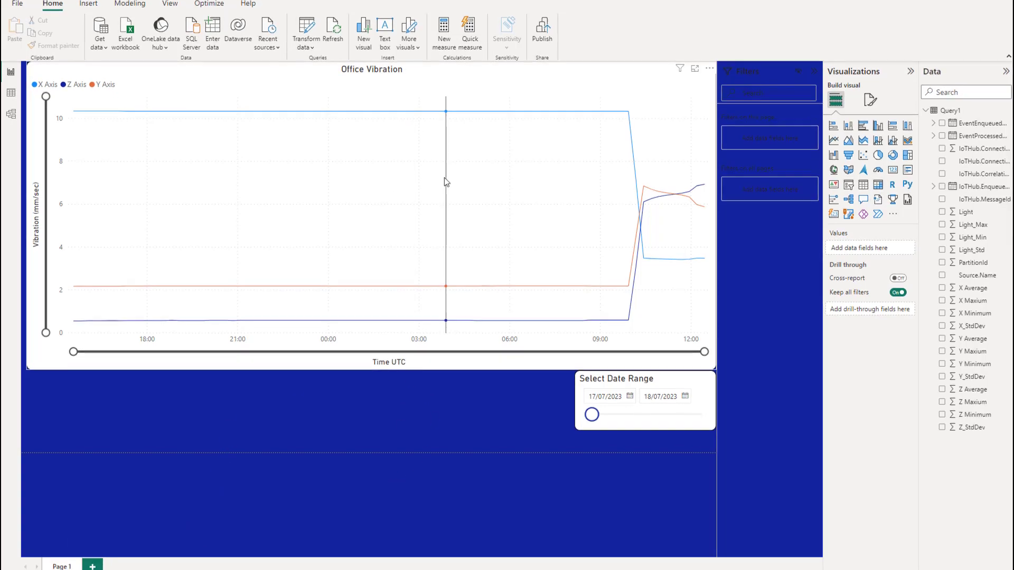
Step: Add a new report page named 'Chart Info'
{"action": "left_click", "coordinate": [91, 550]}
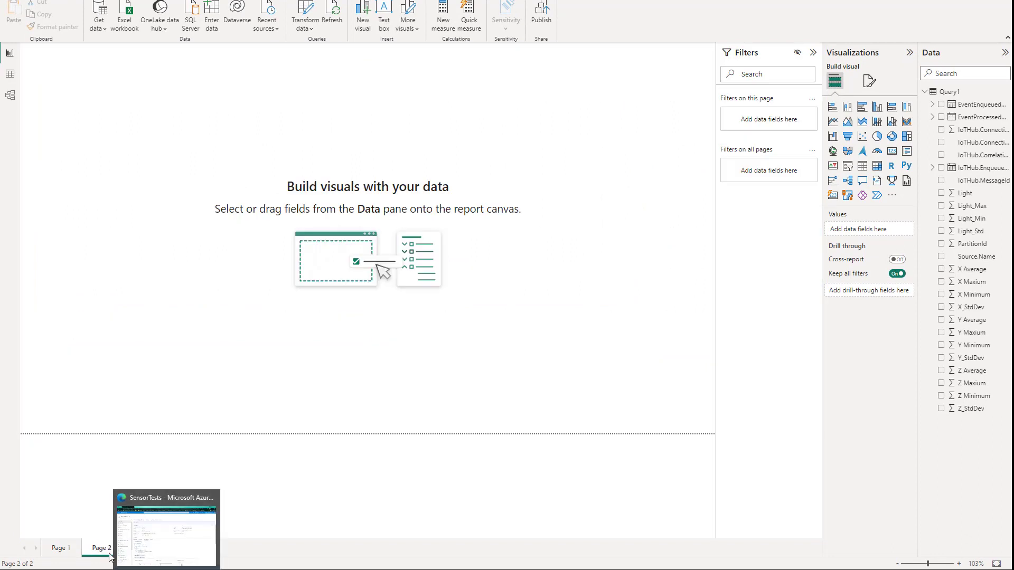
{"action": "double_click", "coordinate": [108, 548]}
{"action": "type", "text": "Chart Info"}
{"action": "key", "text": "Return"}
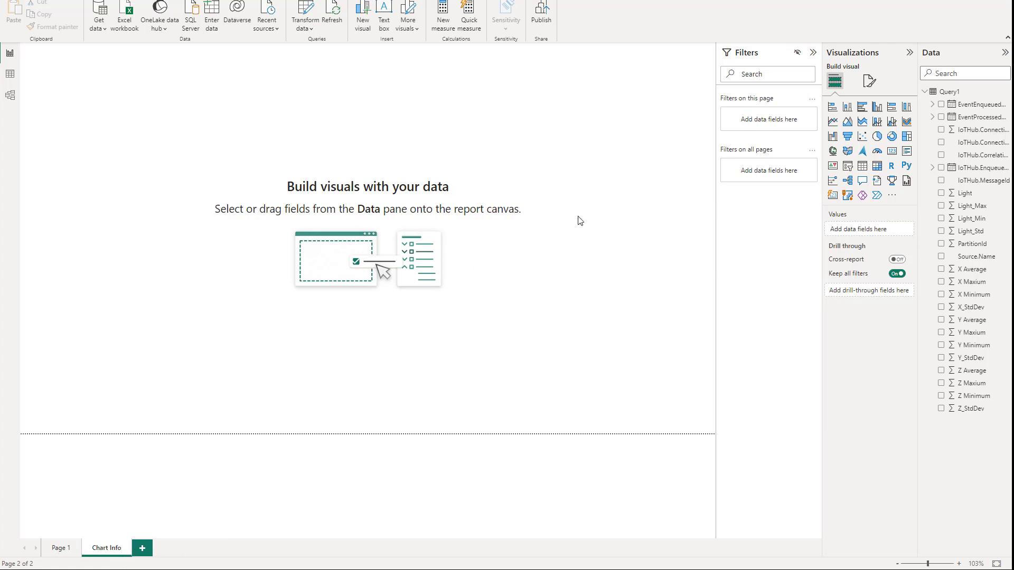
Step: Set the Chart Info page's canvas type to Tooltip (320 × 240 px)
{"action": "left_click", "coordinate": [869, 80]}
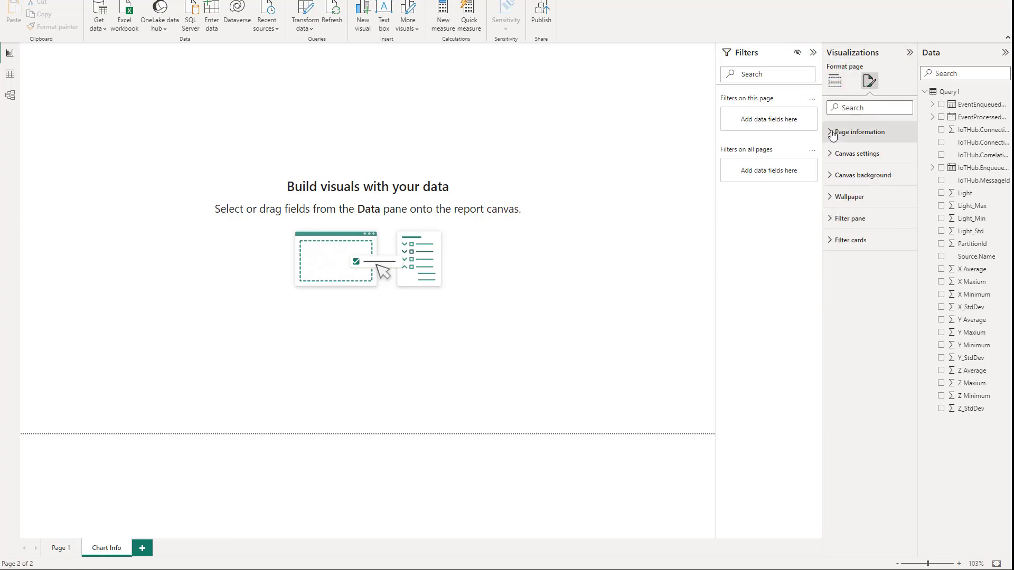
{"action": "left_click", "coordinate": [833, 133]}
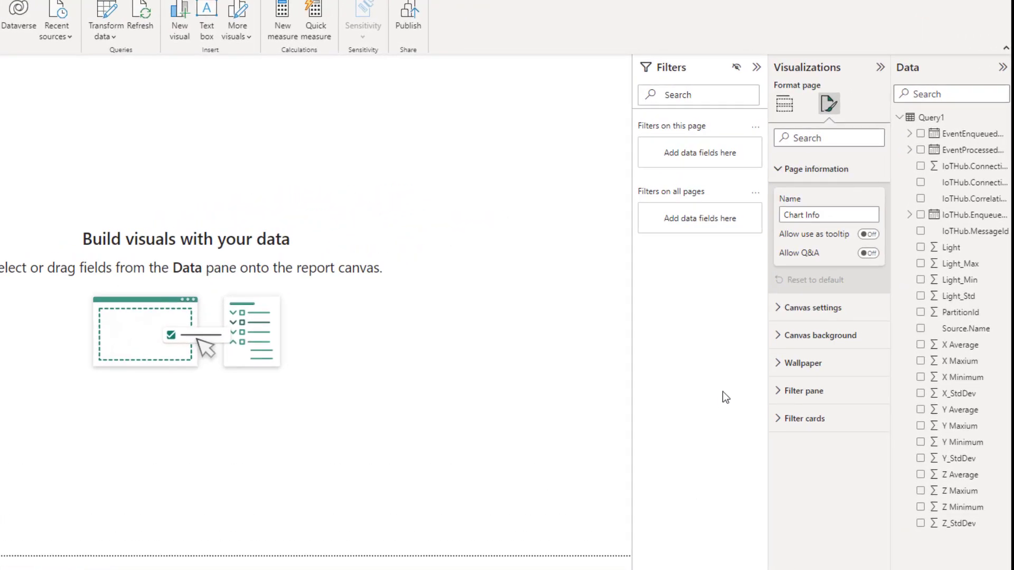
{"action": "left_click", "coordinate": [780, 312]}
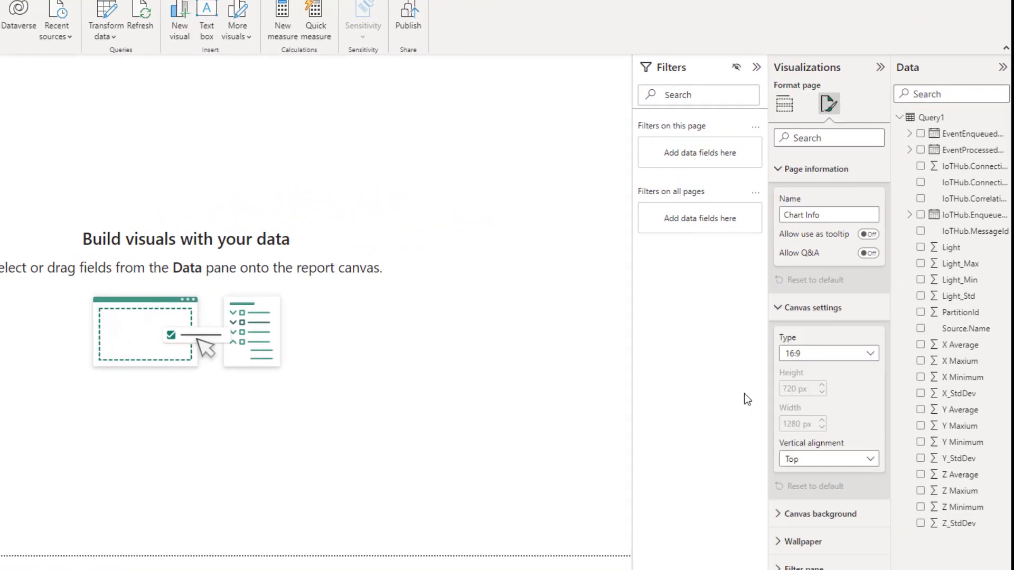
{"action": "left_click", "coordinate": [871, 354]}
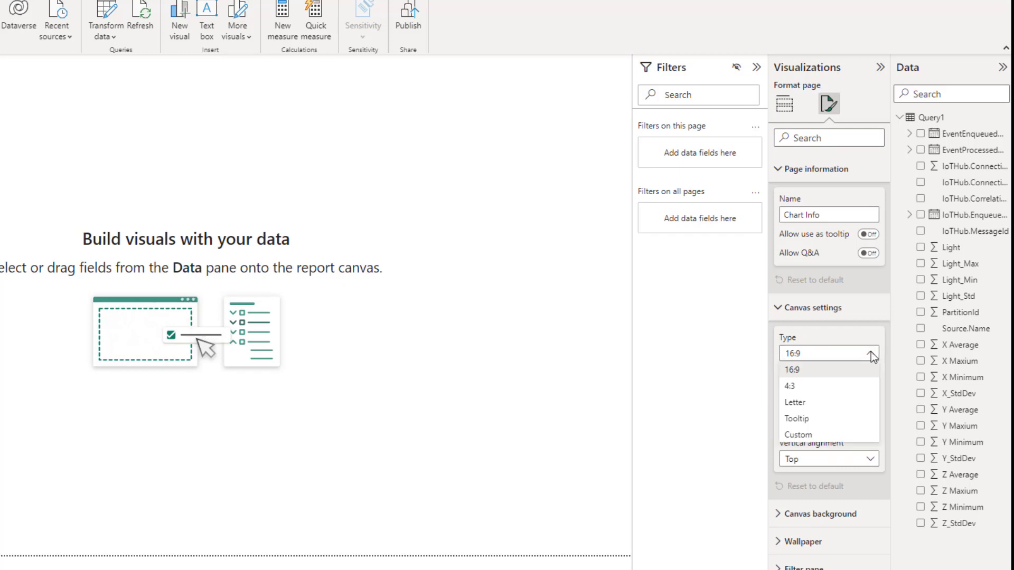
{"action": "left_click", "coordinate": [796, 419]}
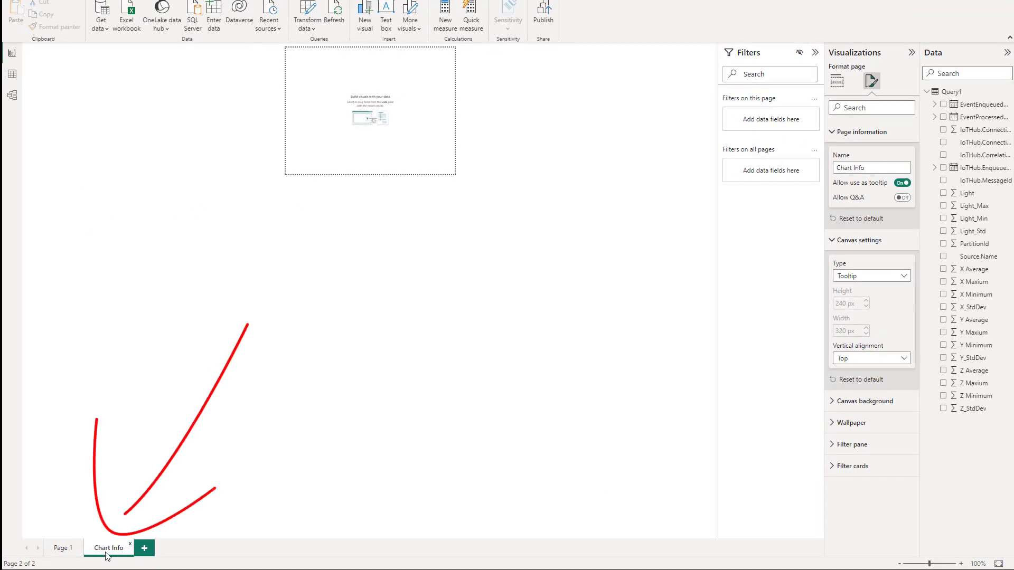
{"action": "left_click", "coordinate": [109, 549]}
Step: Hide the Chart Info page and add a table visual containing X Maximum
{"action": "right_click", "coordinate": [103, 551]}
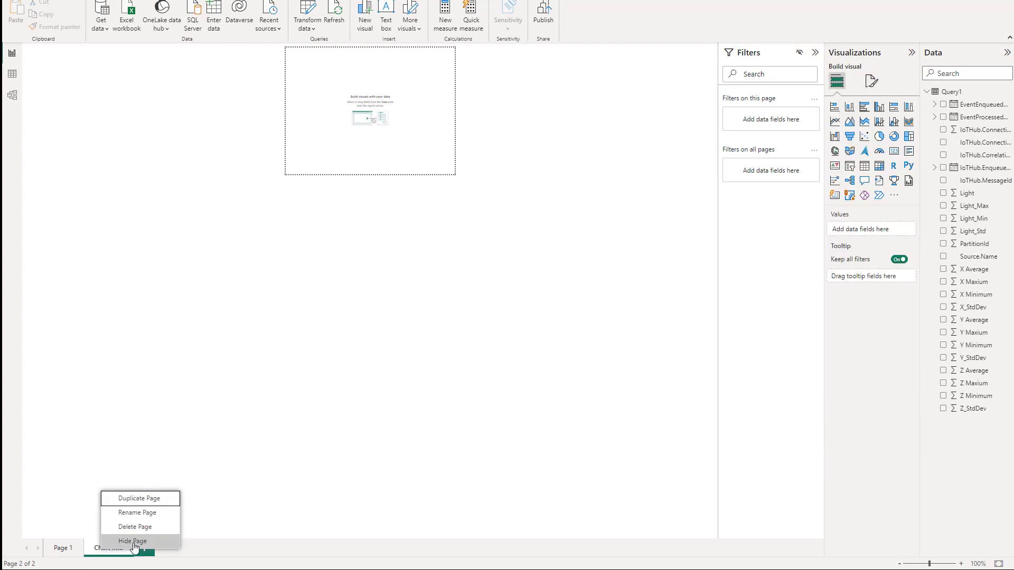
{"action": "left_click", "coordinate": [133, 541]}
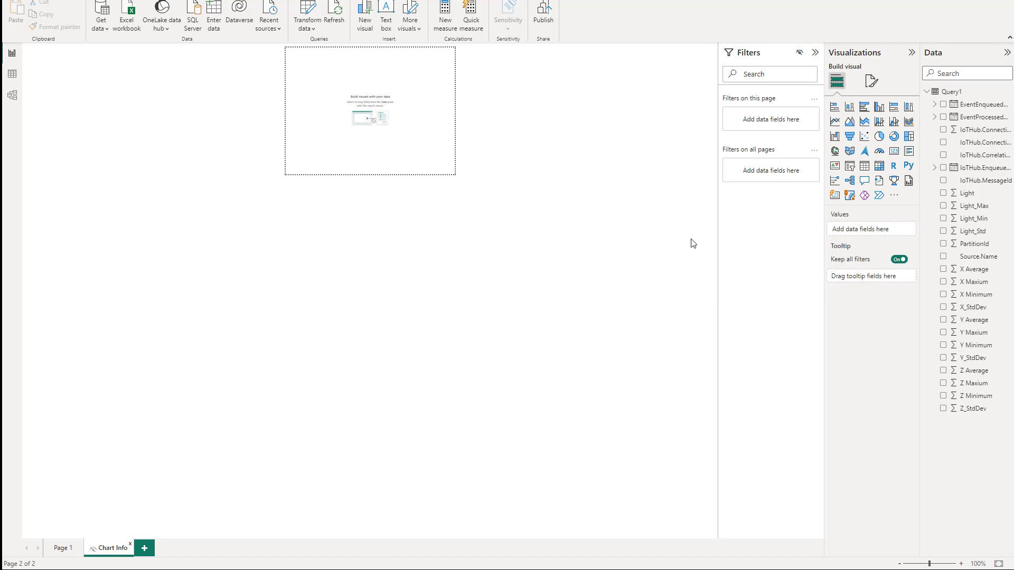
{"action": "left_click", "coordinate": [865, 168]}
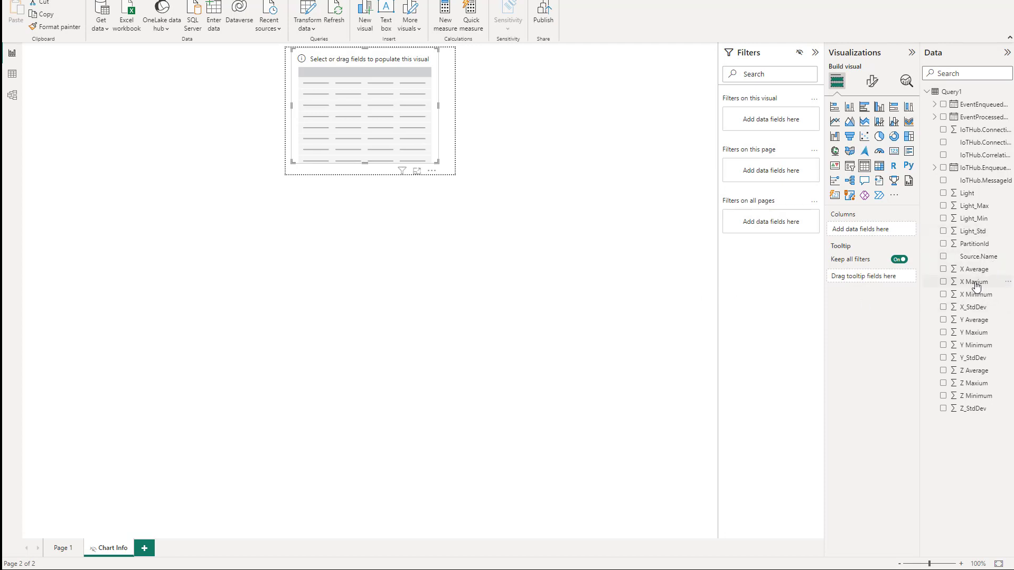
{"action": "left_click_drag", "start_coordinate": [975, 283], "coordinate": [889, 230]}
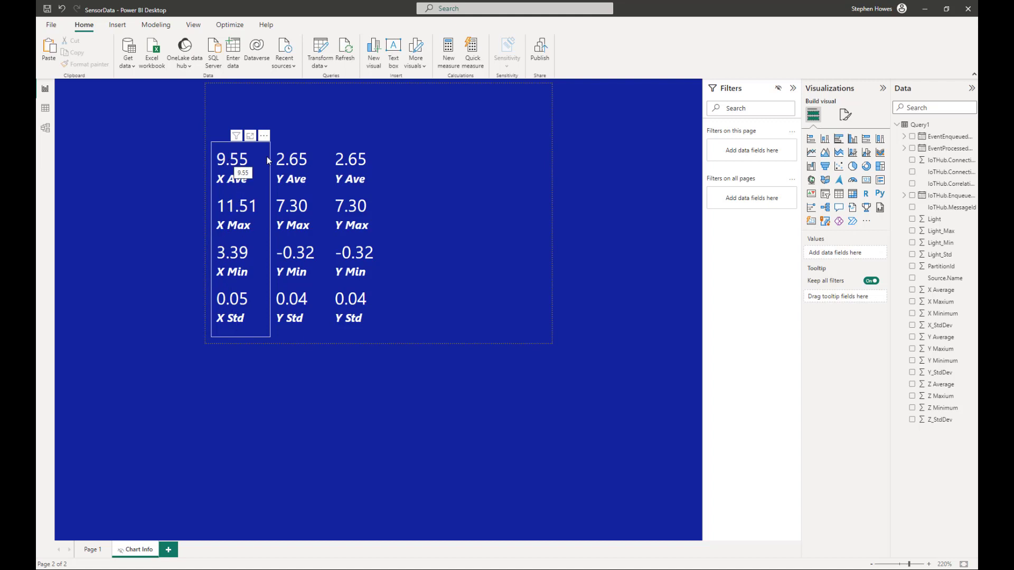
Step: Replace the third column's Y fields with Z Average, Z Maximum and Z_StdDev
{"action": "left_click", "coordinate": [354, 180]}
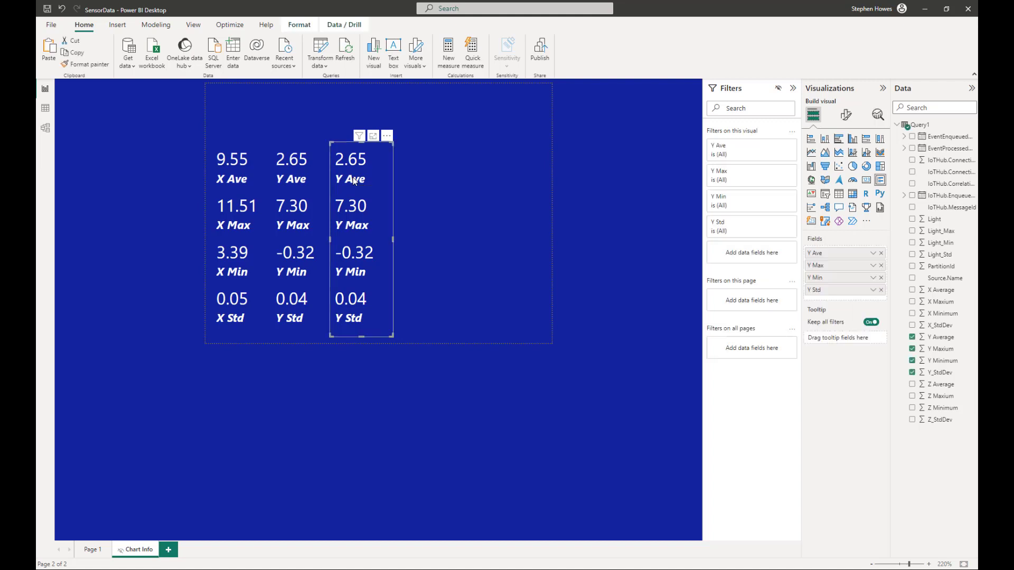
{"action": "left_click", "coordinate": [881, 254]}
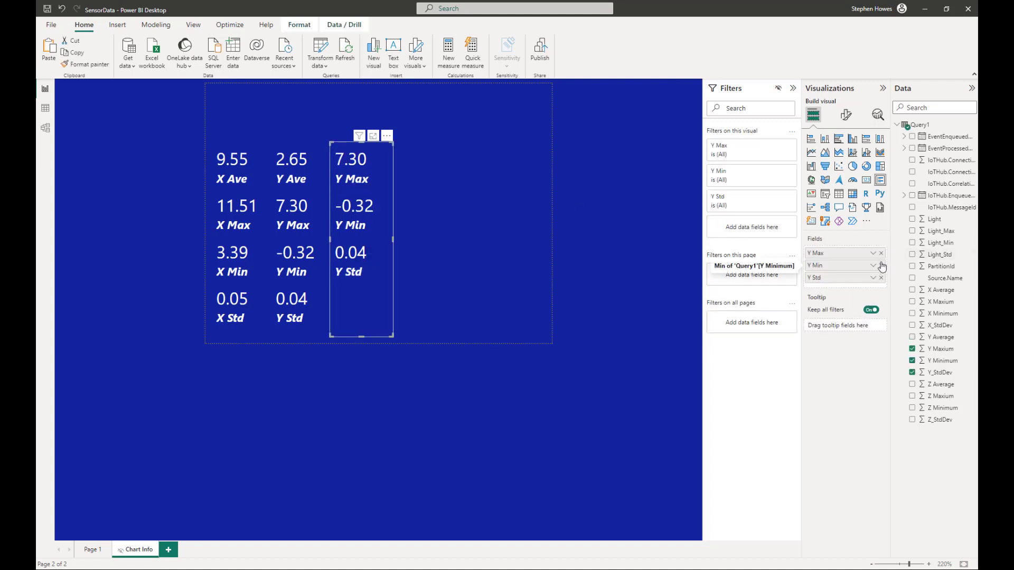
{"action": "left_click", "coordinate": [881, 266]}
{"action": "left_click", "coordinate": [881, 253]}
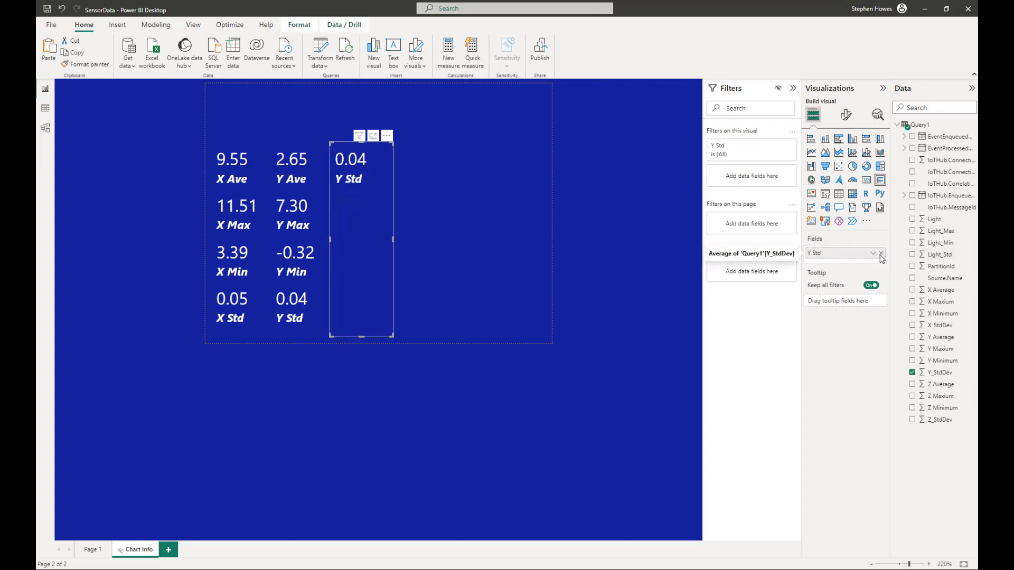
{"action": "left_click", "coordinate": [880, 254]}
{"action": "left_click_drag", "start_coordinate": [945, 386], "coordinate": [860, 253]}
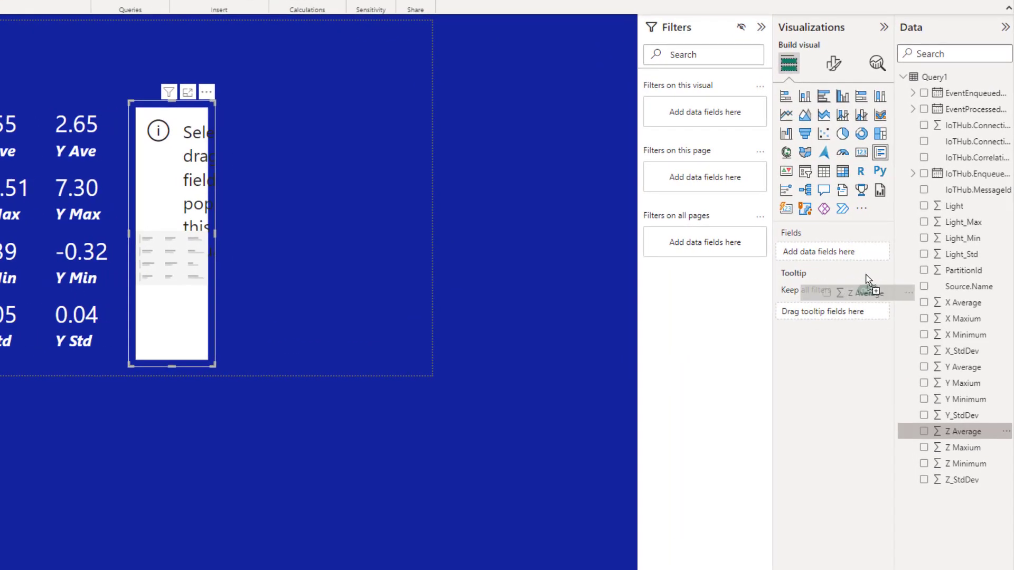
{"action": "left_click_drag", "start_coordinate": [969, 452], "coordinate": [835, 273]}
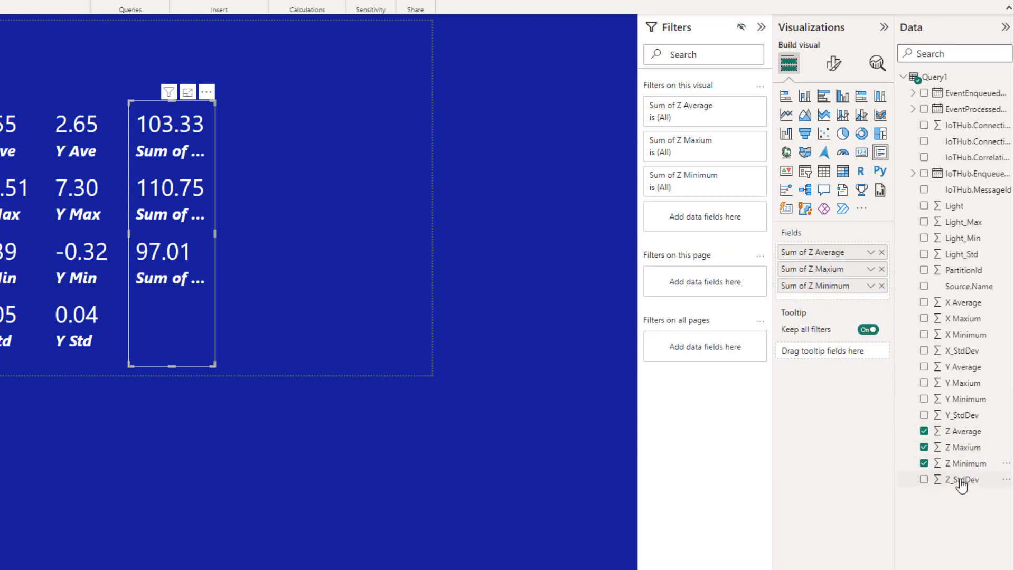
{"action": "left_click_drag", "start_coordinate": [961, 481], "coordinate": [846, 271]}
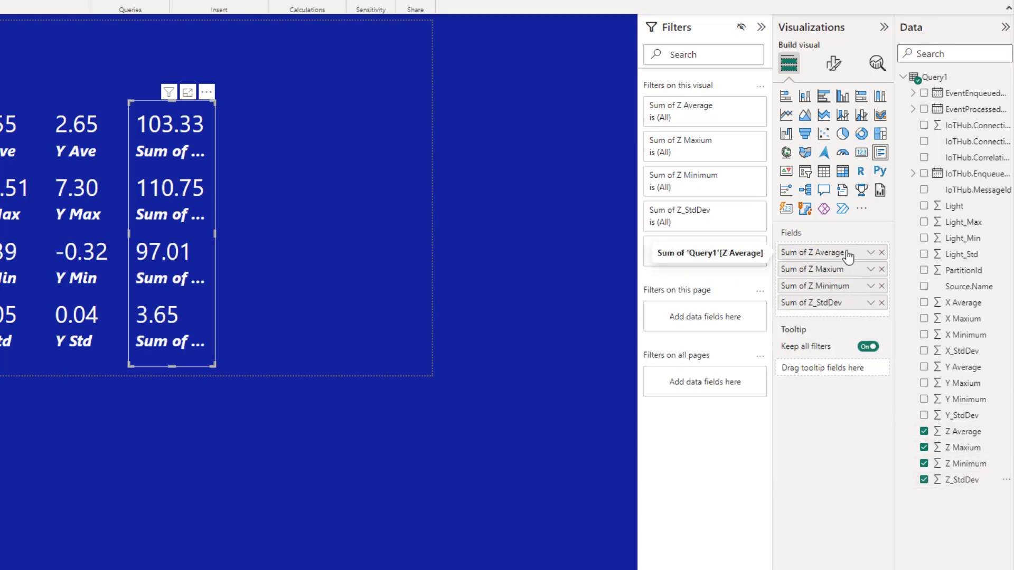
Step: Rename the Z Average field to 'Z Ave' and aggregate it as Average
{"action": "double_click", "coordinate": [849, 252]}
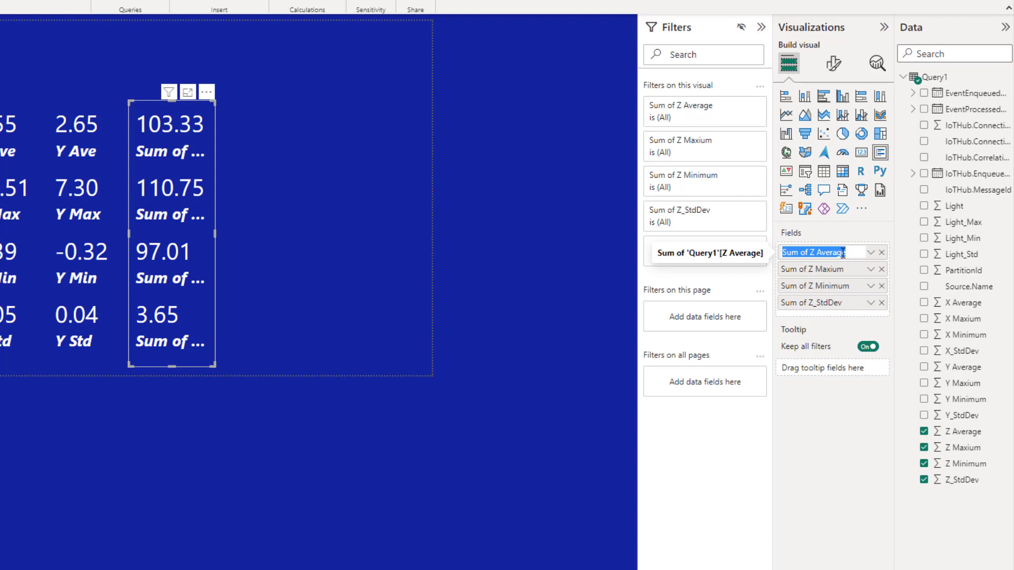
{"action": "type", "text": "Z "}
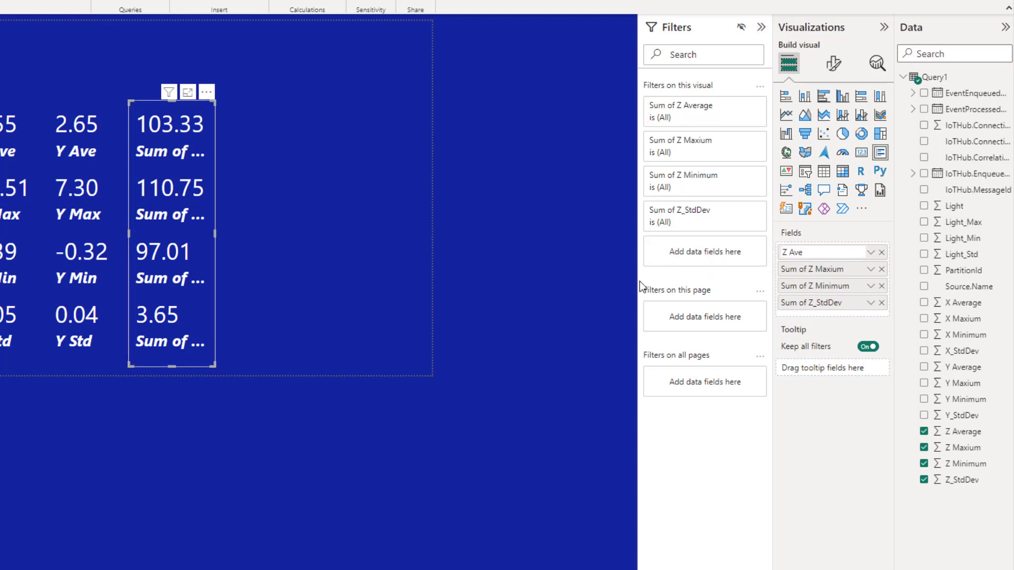
{"action": "type", "text": "Ave"}
{"action": "key", "text": "Return"}
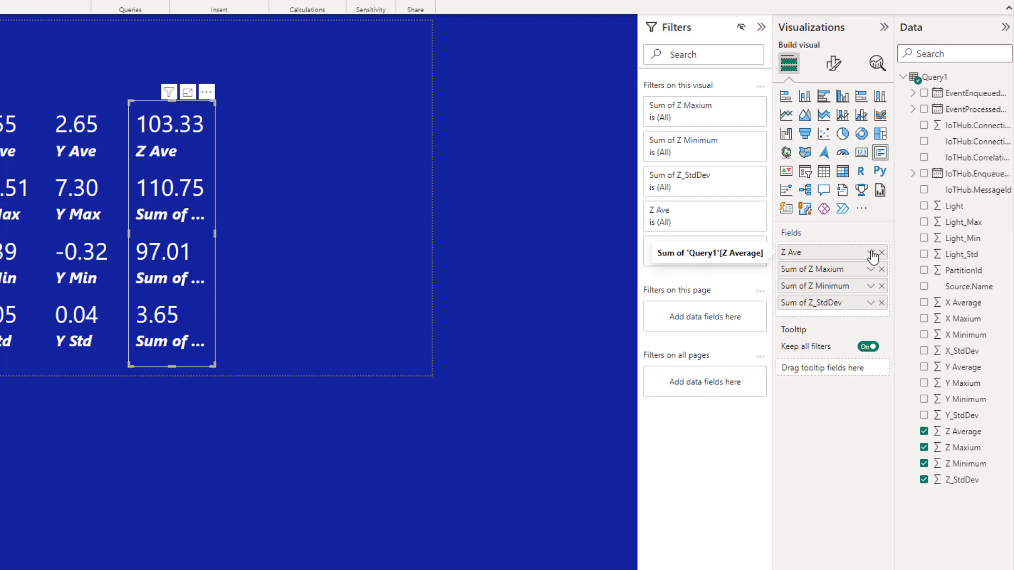
{"action": "left_click", "coordinate": [871, 253]}
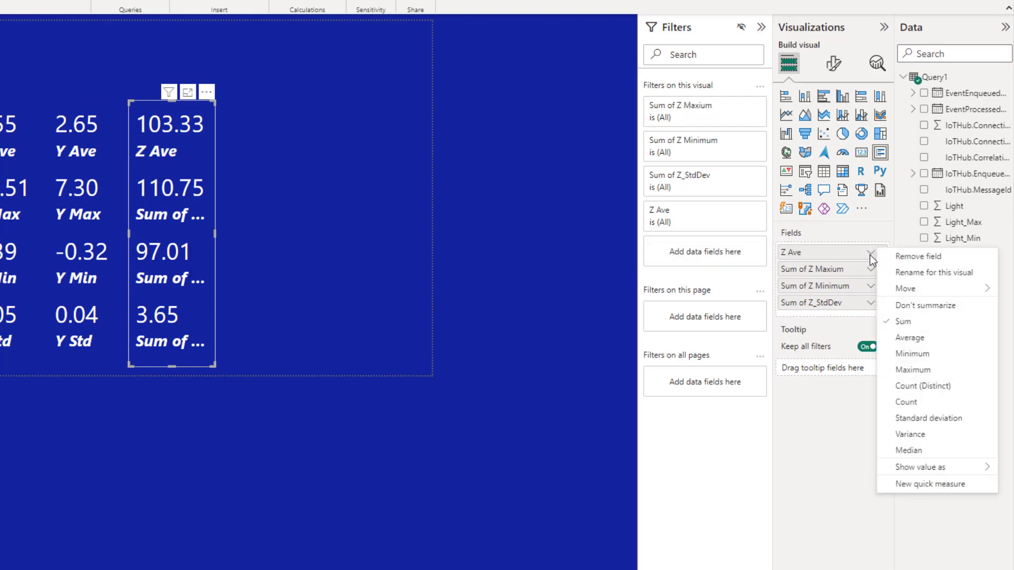
{"action": "left_click", "coordinate": [909, 338]}
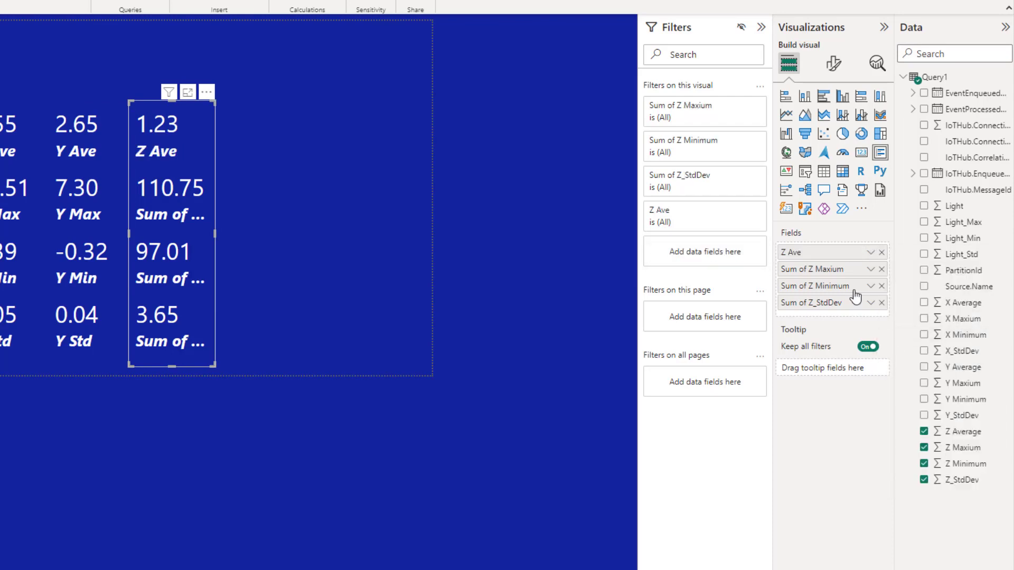
Step: Rename the Z maximum and minimum fields to Z Max and Z Min, with Maximum aggregation
{"action": "double_click", "coordinate": [841, 271]}
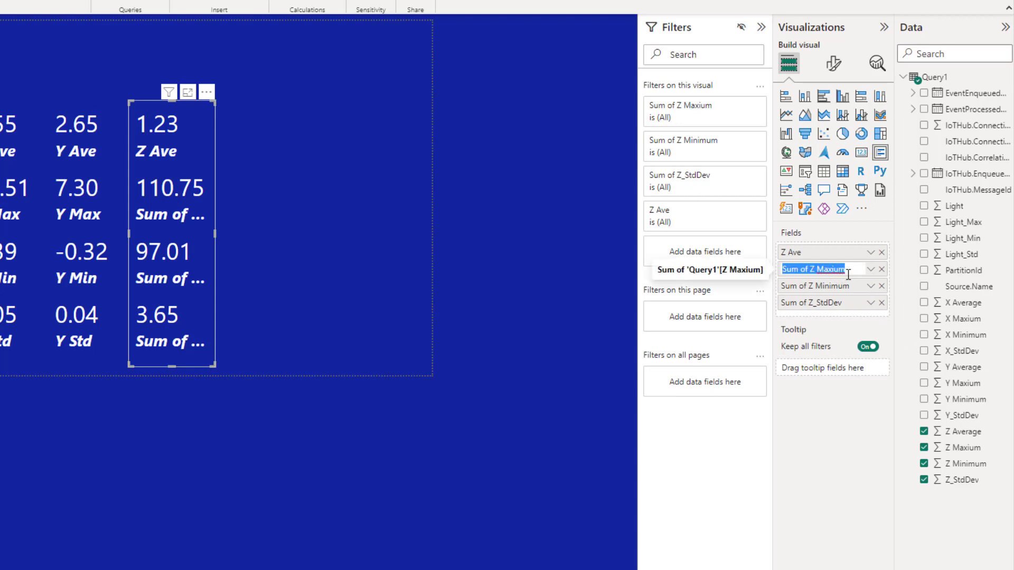
{"action": "type", "text": "MaxZ Max"}
{"action": "left_click", "coordinate": [871, 269]}
{"action": "left_click", "coordinate": [900, 388]}
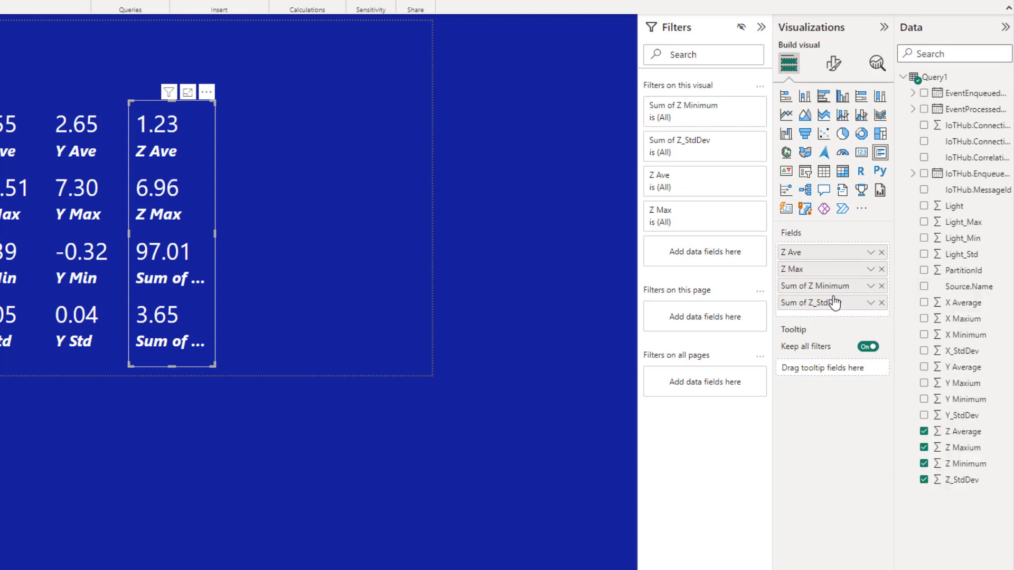
{"action": "double_click", "coordinate": [826, 288]}
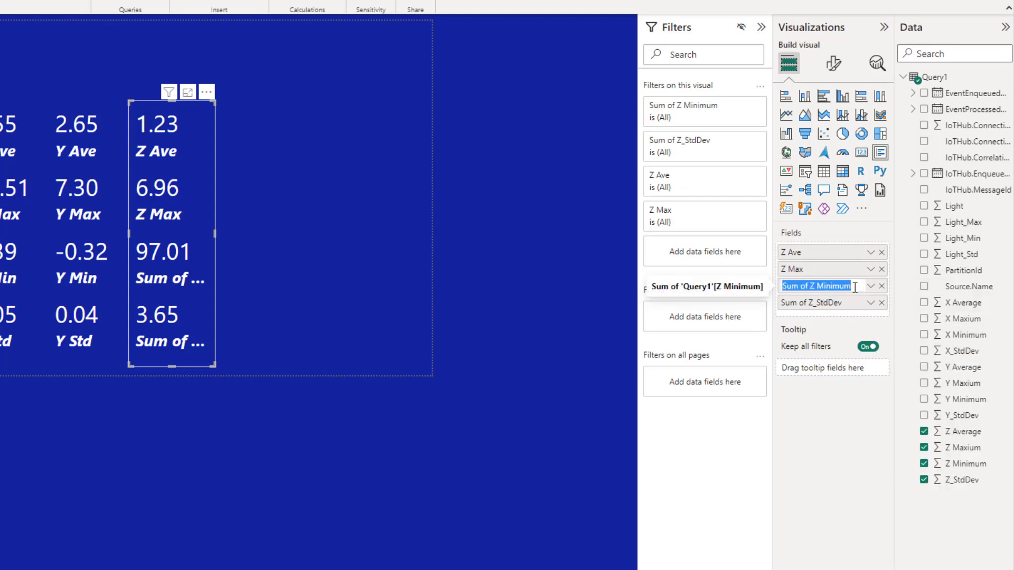
{"action": "type", "text": "Z Min"}
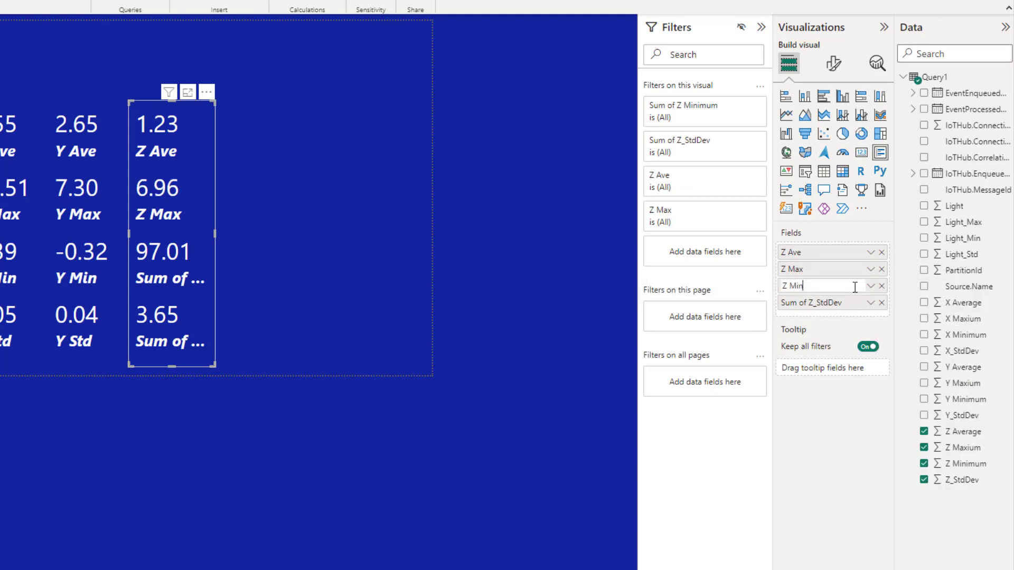
{"action": "key", "text": "Return"}
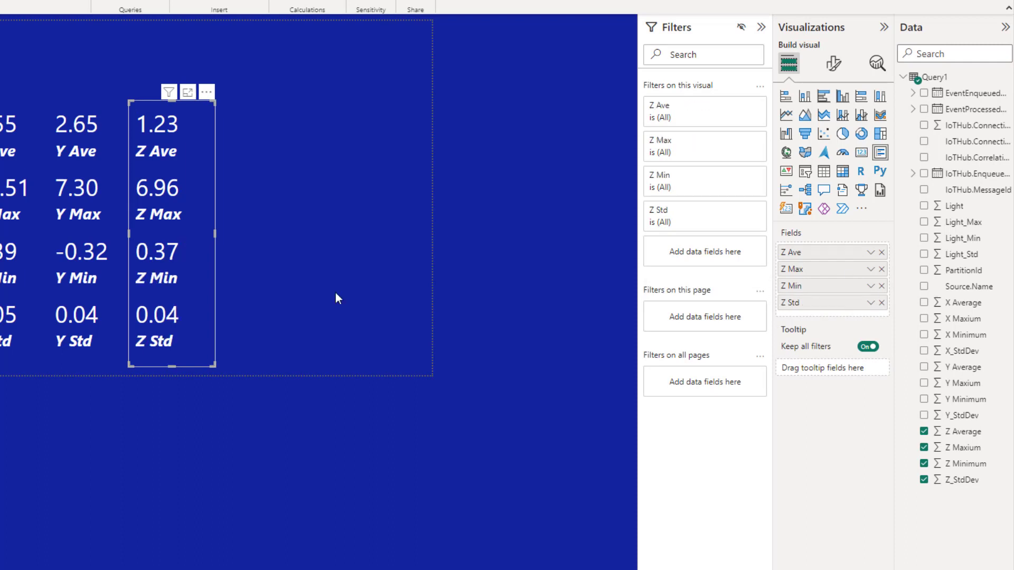
{"action": "left_click", "coordinate": [296, 302]}
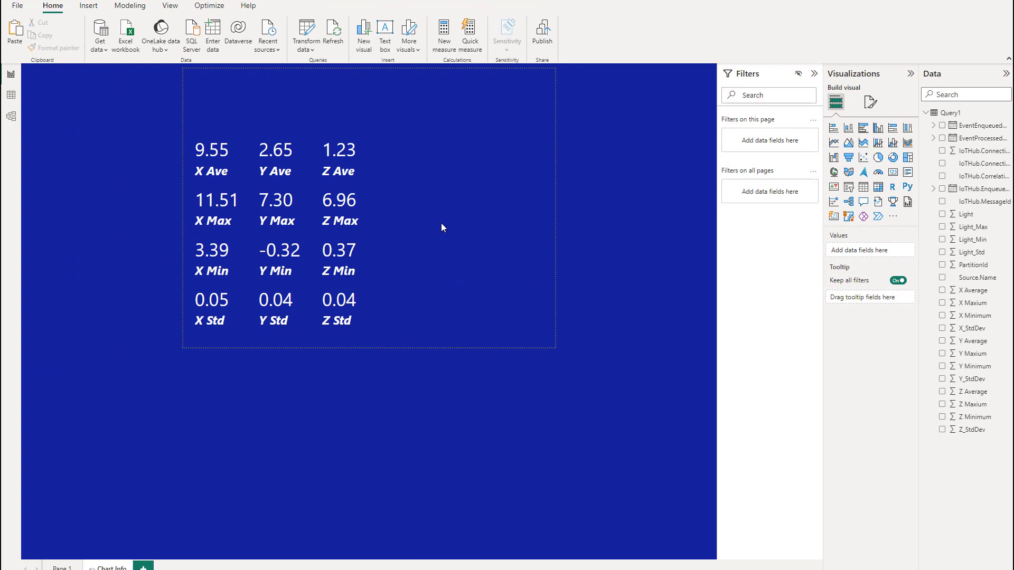
Step: Insert the waving robot image 'a' from Downloads and shrink it beside the statistics
{"action": "left_click", "coordinate": [88, 5]}
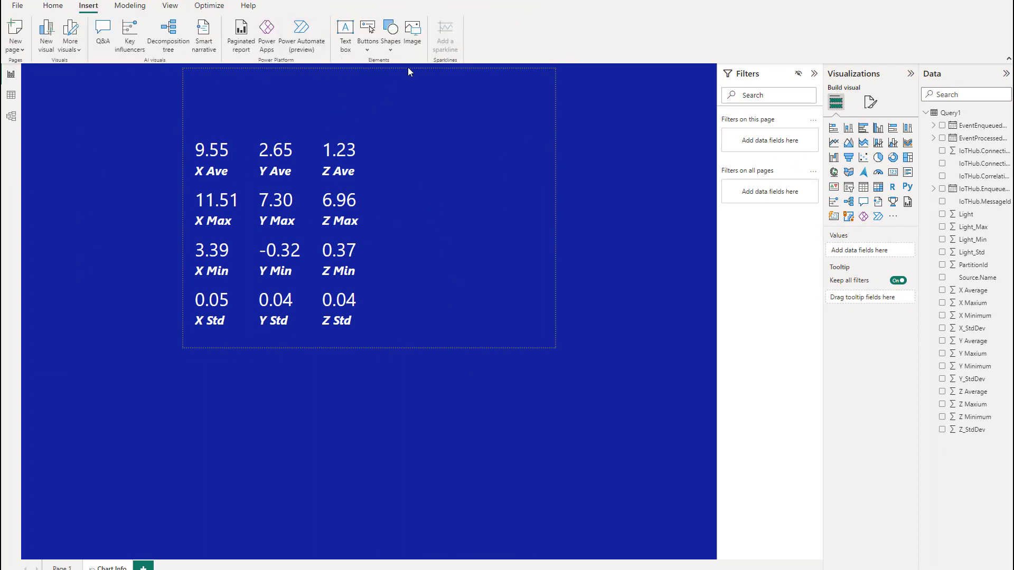
{"action": "left_click", "coordinate": [417, 36]}
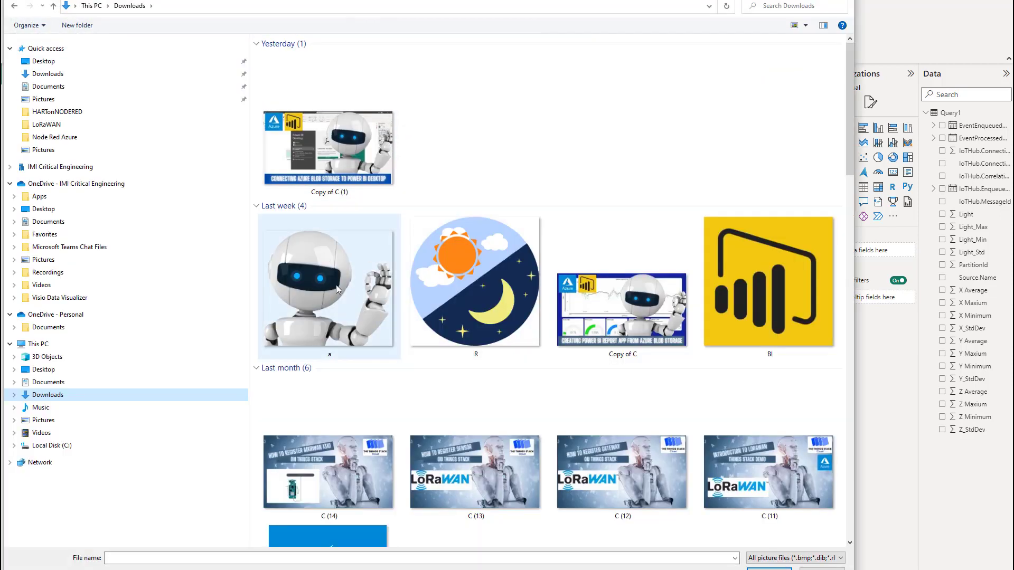
{"action": "left_click", "coordinate": [334, 287]}
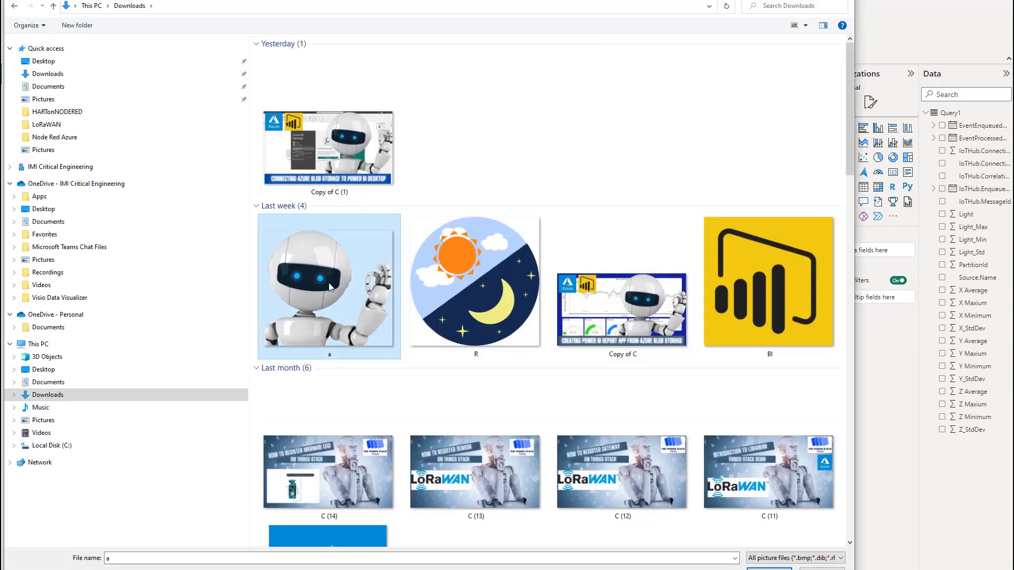
{"action": "left_click", "coordinate": [769, 568]}
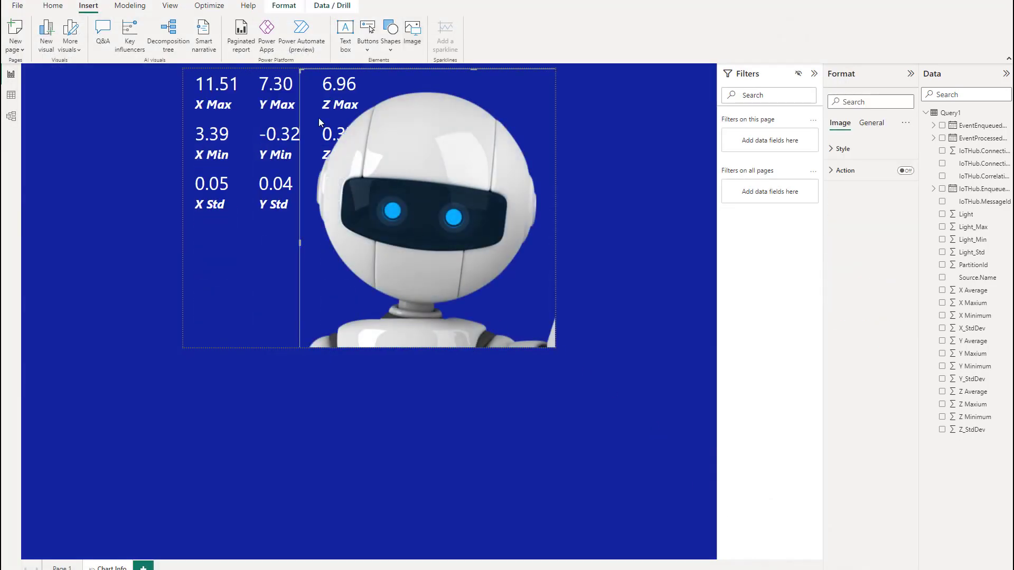
{"action": "left_click_drag", "start_coordinate": [299, 70], "coordinate": [456, 231]}
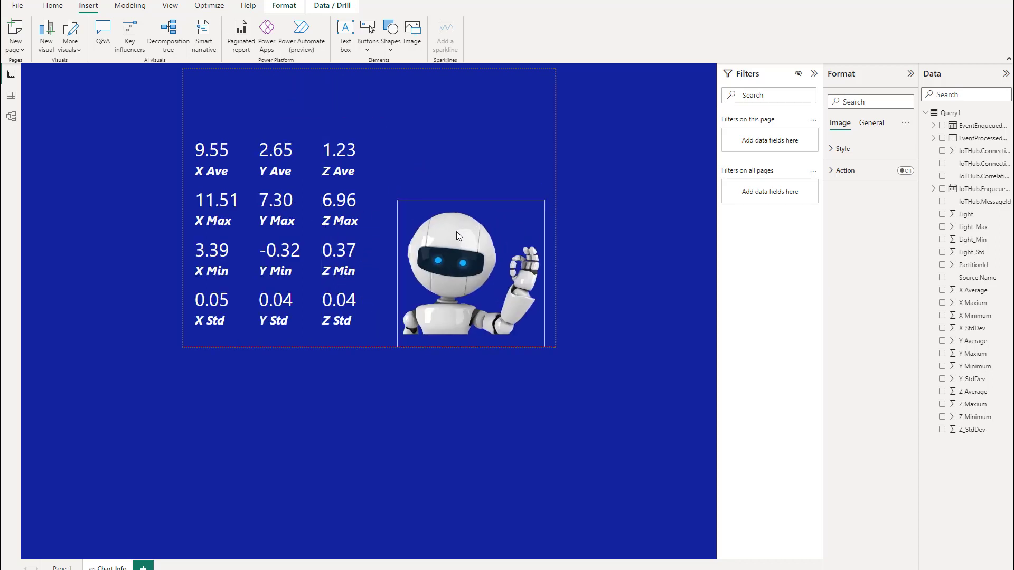
{"action": "left_click", "coordinate": [648, 312]}
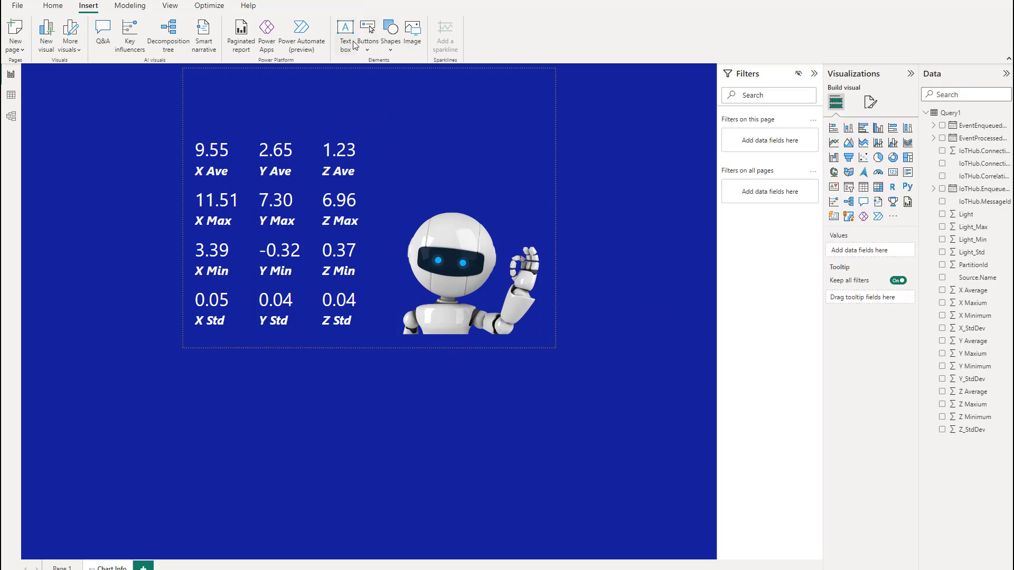
Step: Add a text box with 100% background transparency, resized and moved to the page top
{"action": "left_click", "coordinate": [354, 38]}
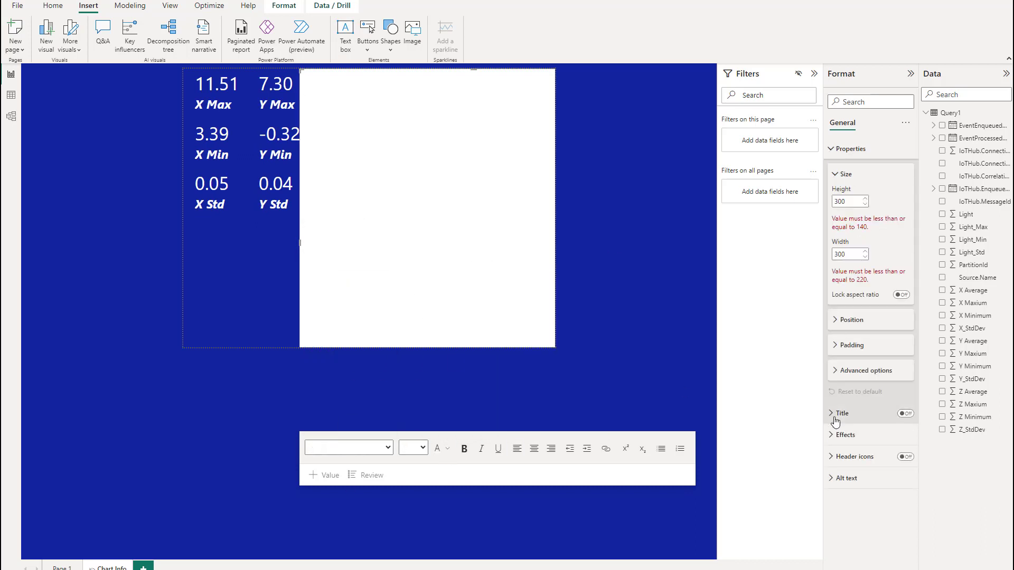
{"action": "left_click", "coordinate": [845, 434]}
{"action": "left_click_drag", "start_coordinate": [864, 511], "coordinate": [906, 519]}
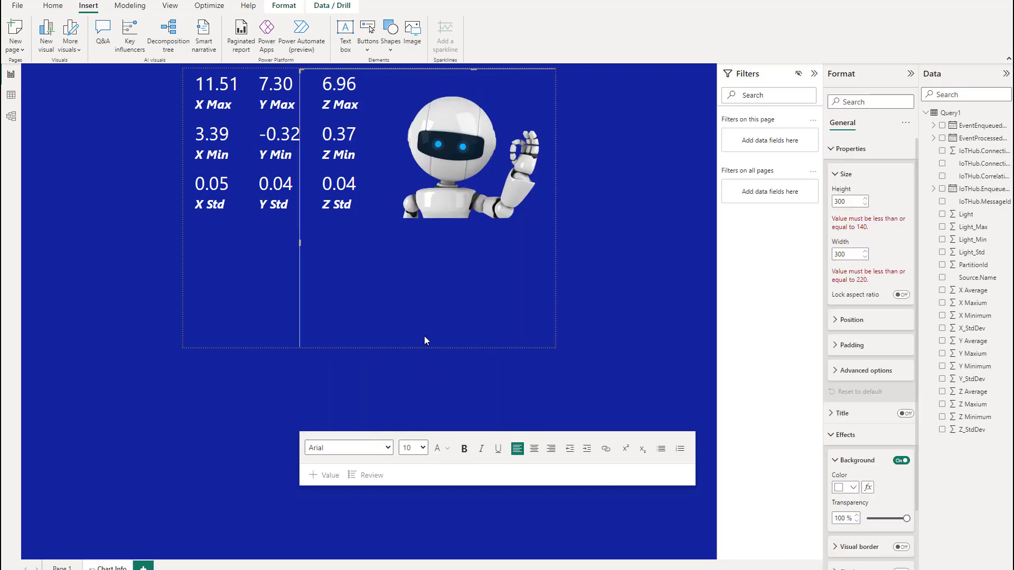
{"action": "left_click_drag", "start_coordinate": [300, 69], "coordinate": [407, 226]}
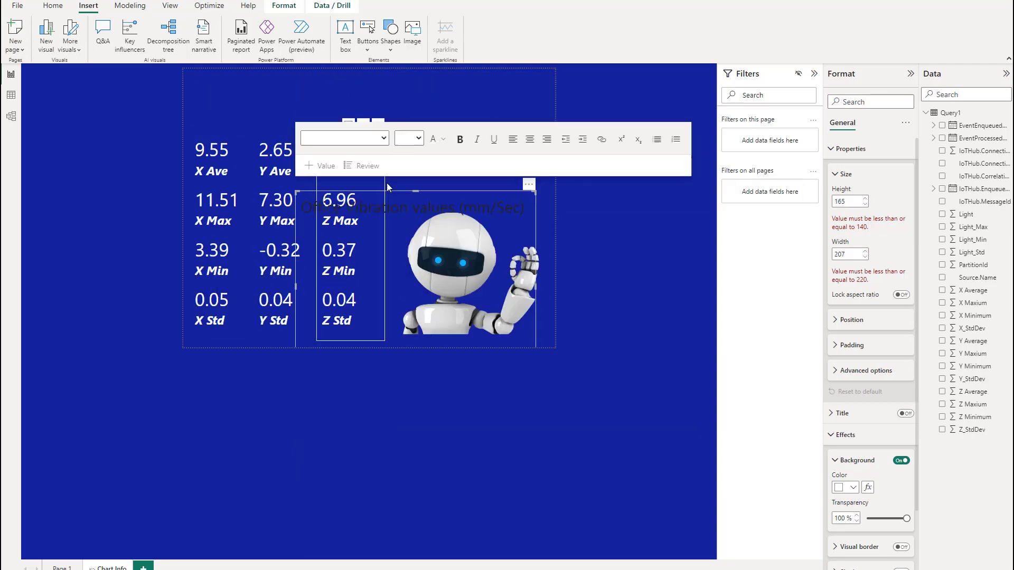
{"action": "left_click", "coordinate": [353, 306]}
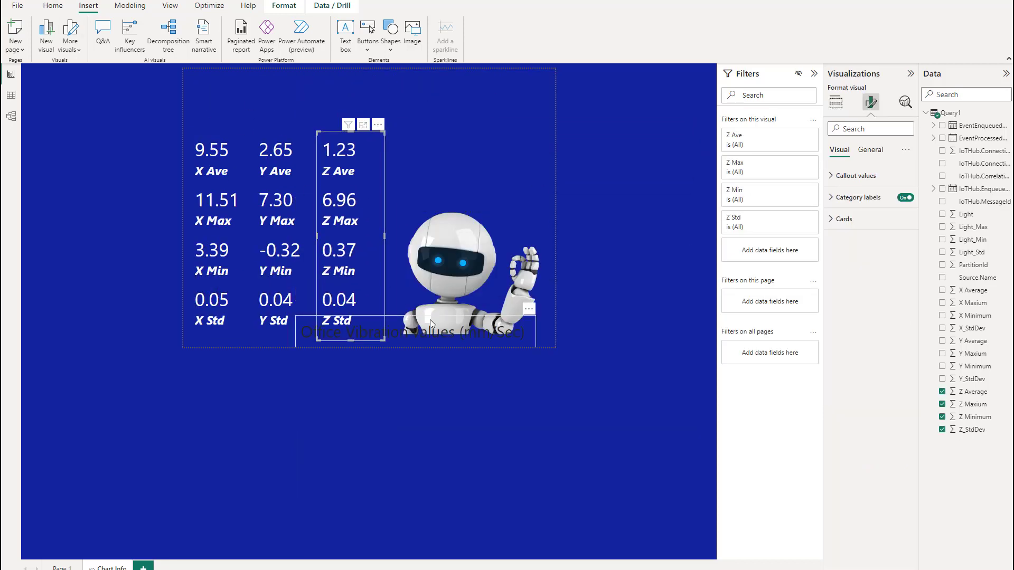
{"action": "left_click_drag", "start_coordinate": [348, 105], "coordinate": [347, 68]}
Step: Append ' (mm/Sec)' to the title, centre it at size 14, and align the Z statistics column
{"action": "key", "text": "ctrl+a"}
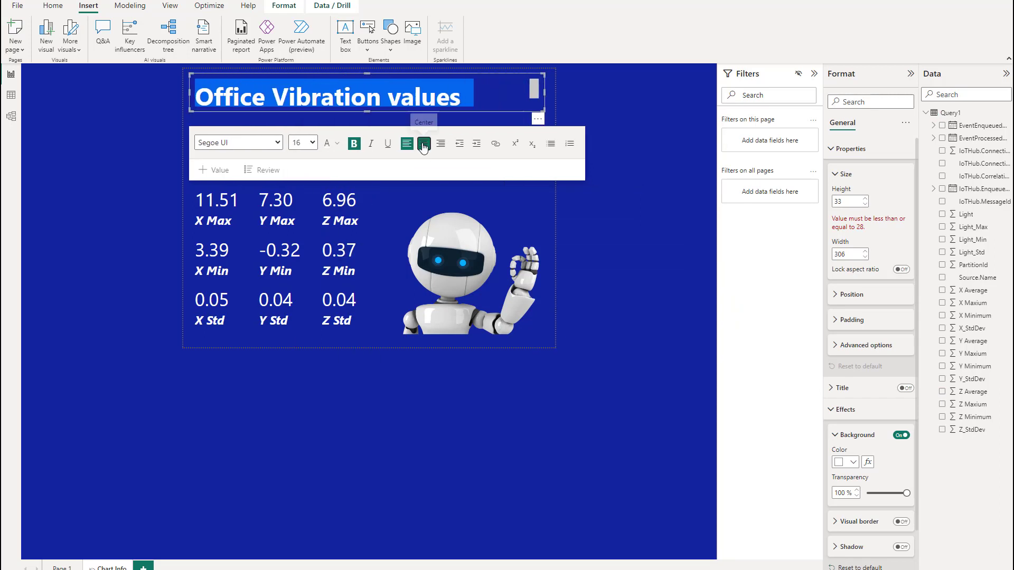
{"action": "key", "text": "ctrl+e"}
{"action": "type", "text": "(mm/Sec)"}
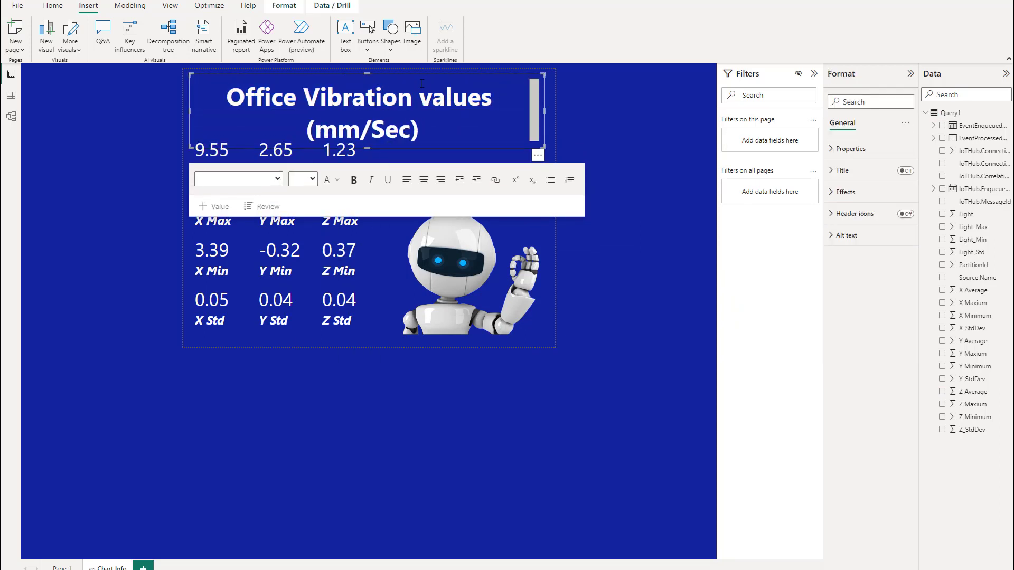
{"action": "key", "text": "ctrl+a"}
{"action": "left_click", "coordinate": [302, 179]}
{"action": "left_click", "coordinate": [297, 257]}
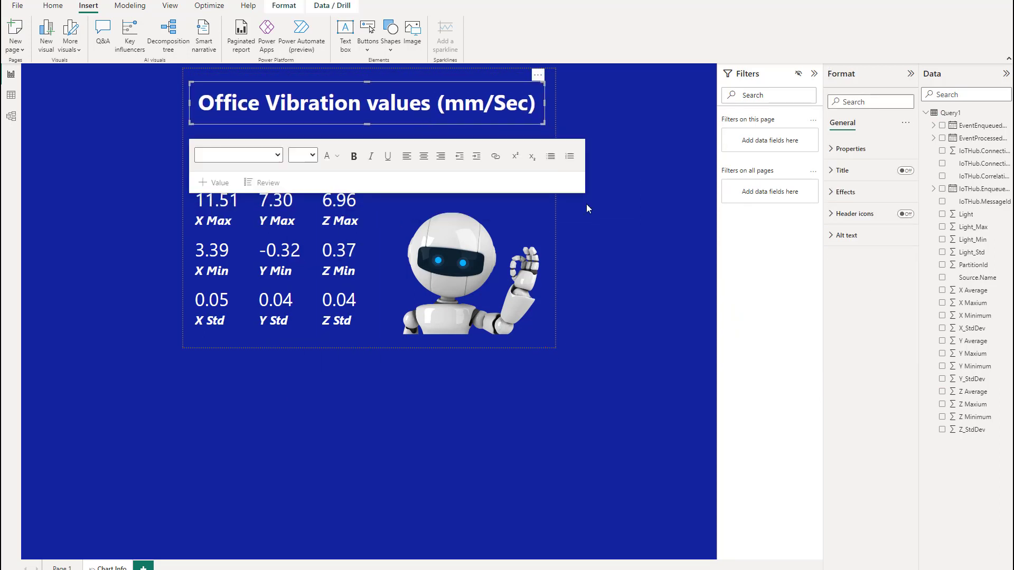
{"action": "left_click", "coordinate": [683, 412]}
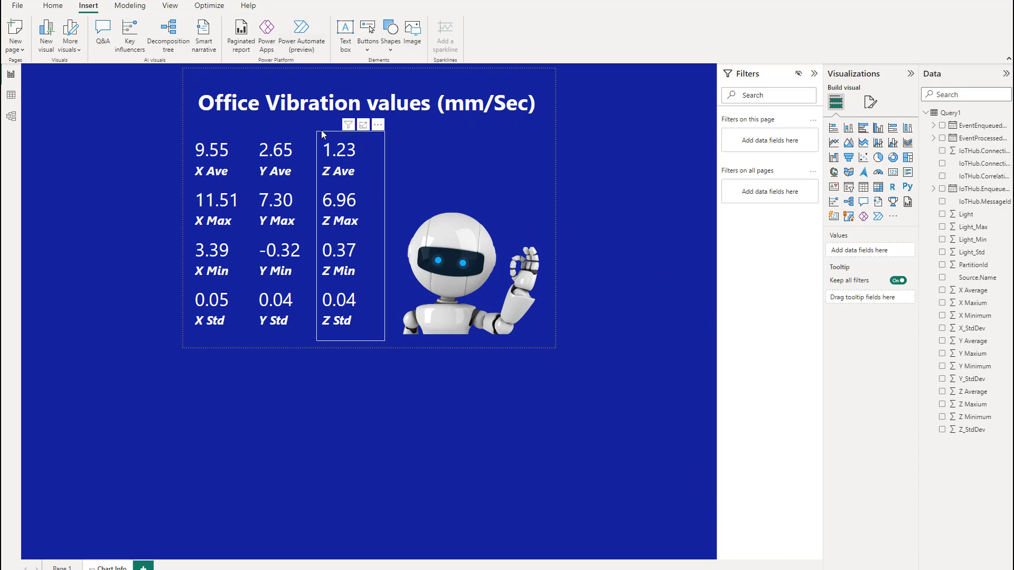
{"action": "mouse_move", "coordinate": [328, 162]}
{"action": "left_mouse_down"}
{"action": "mouse_move", "coordinate": [326, 148]}
{"action": "mouse_move", "coordinate": [330, 163]}
{"action": "left_mouse_up"}
{"action": "left_click", "coordinate": [412, 425]}
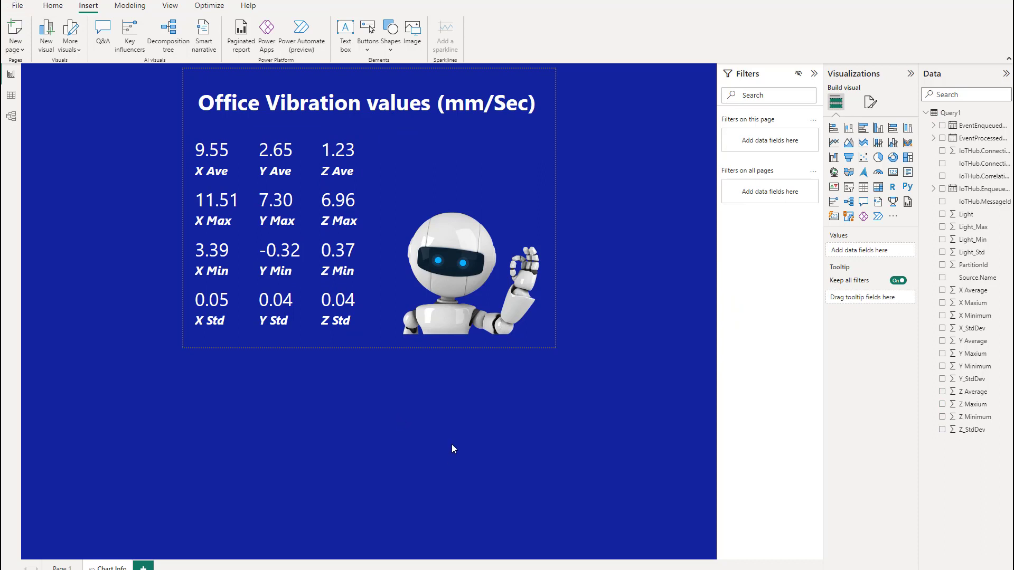
Step: Set the Page 1 Office Vibration chart's tooltip to Report page type using the Chart Info page
{"action": "left_click", "coordinate": [62, 567]}
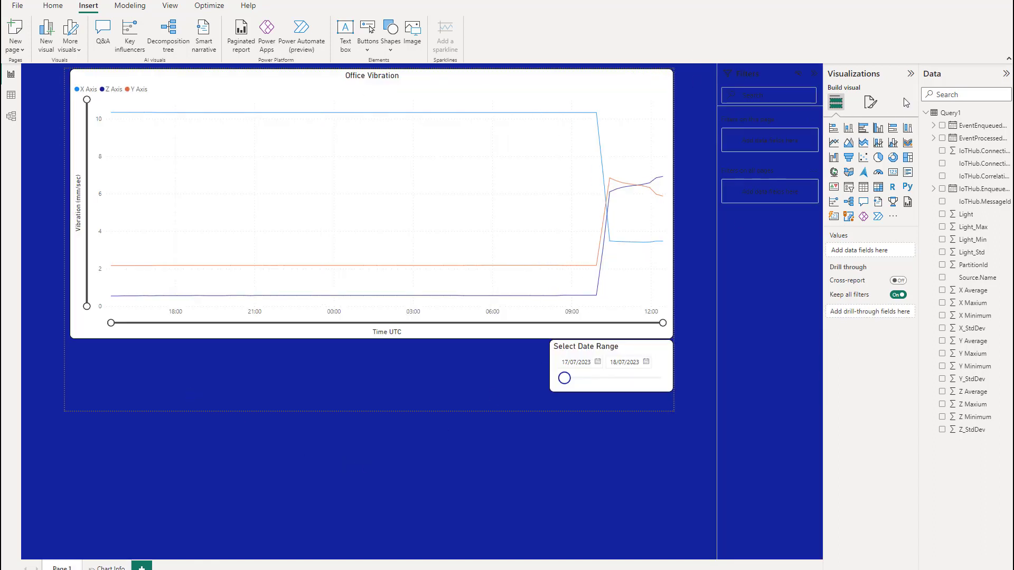
{"action": "left_click", "coordinate": [637, 198]}
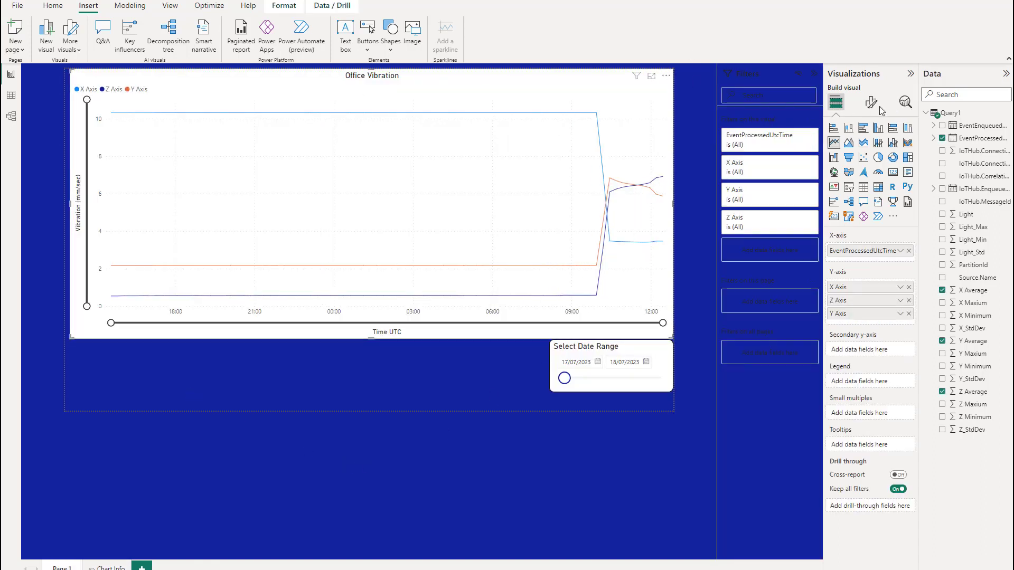
{"action": "left_click", "coordinate": [871, 102]}
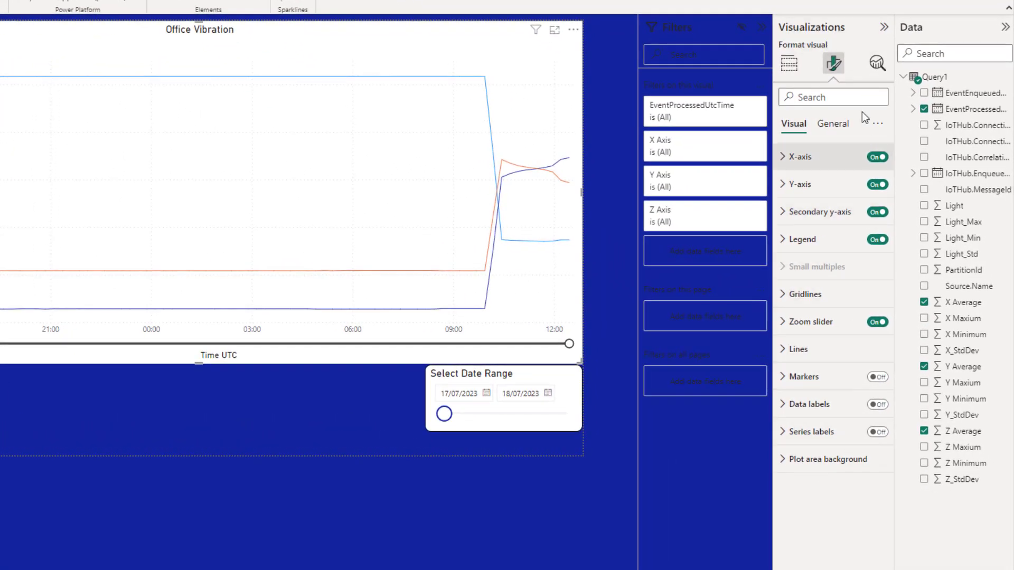
{"action": "left_click", "coordinate": [849, 135]}
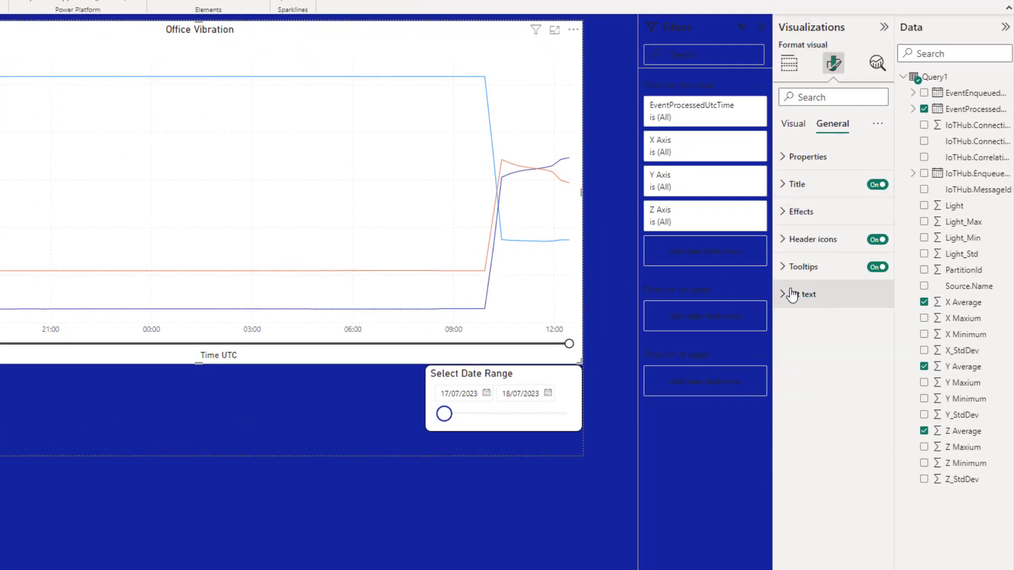
{"action": "left_click", "coordinate": [781, 267]}
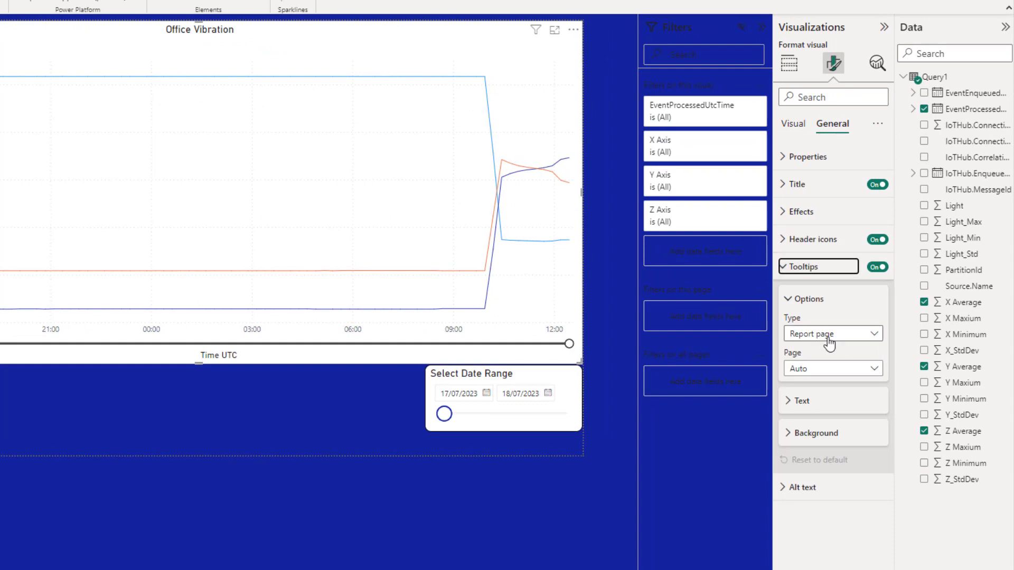
{"action": "left_click", "coordinate": [875, 336]}
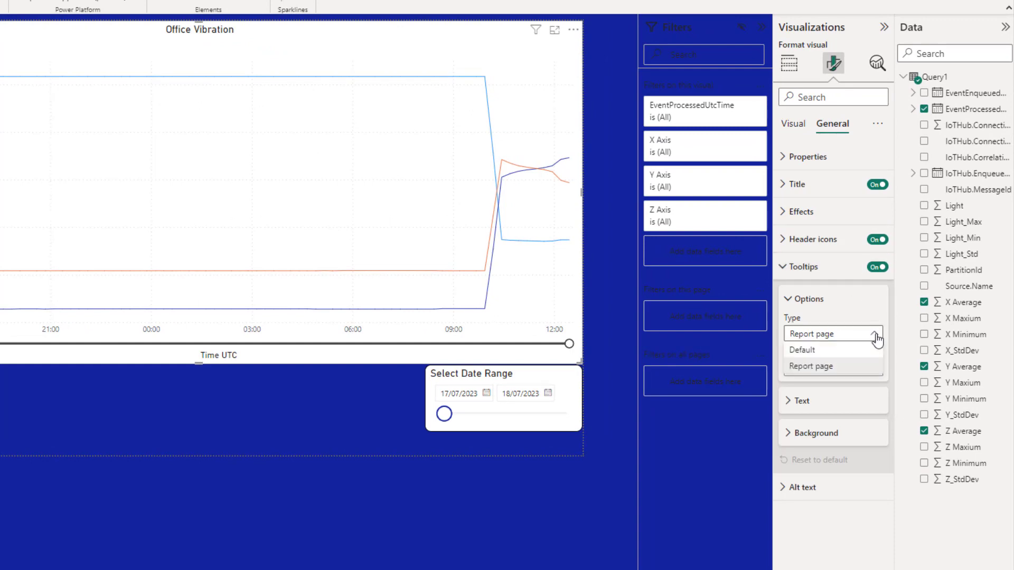
{"action": "left_click", "coordinate": [881, 314]}
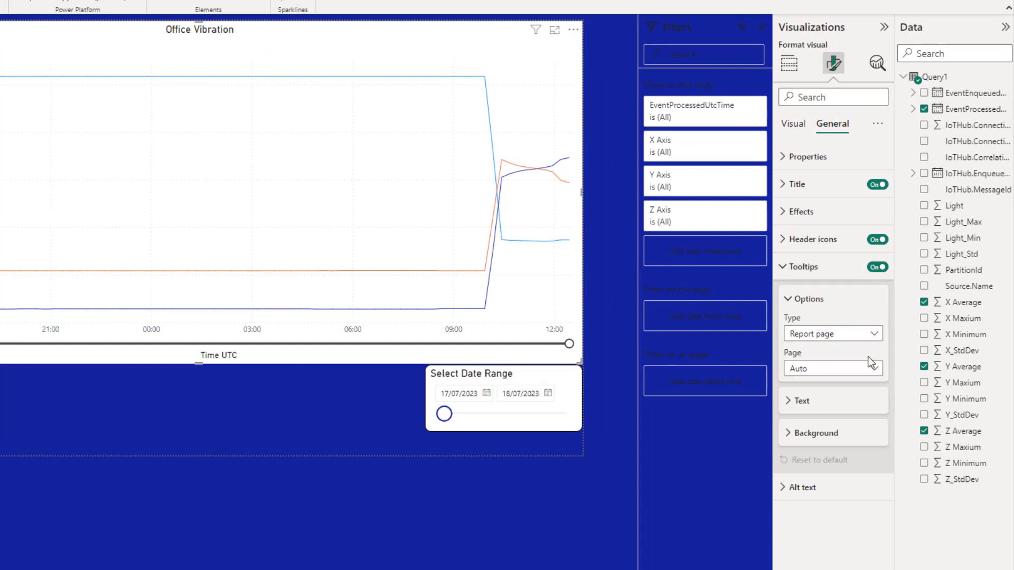
{"action": "left_click", "coordinate": [875, 369]}
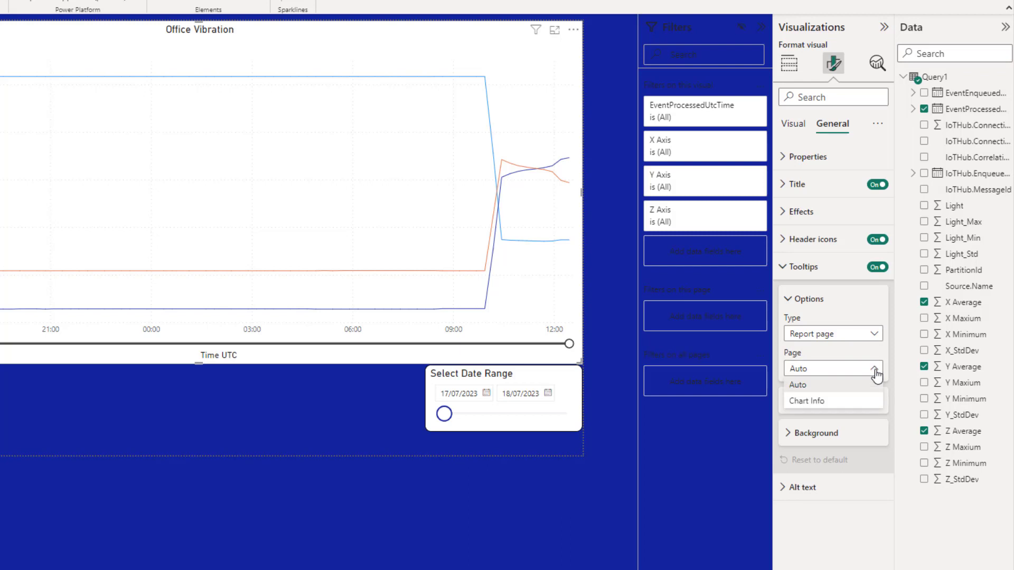
{"action": "left_click", "coordinate": [828, 403]}
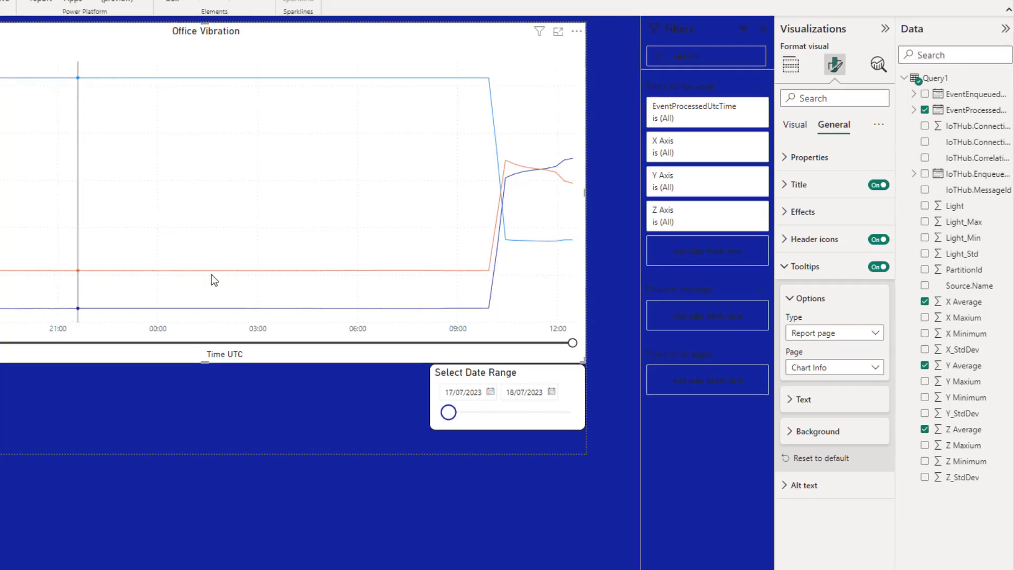
{"action": "mouse_move", "coordinate": [244, 262]}
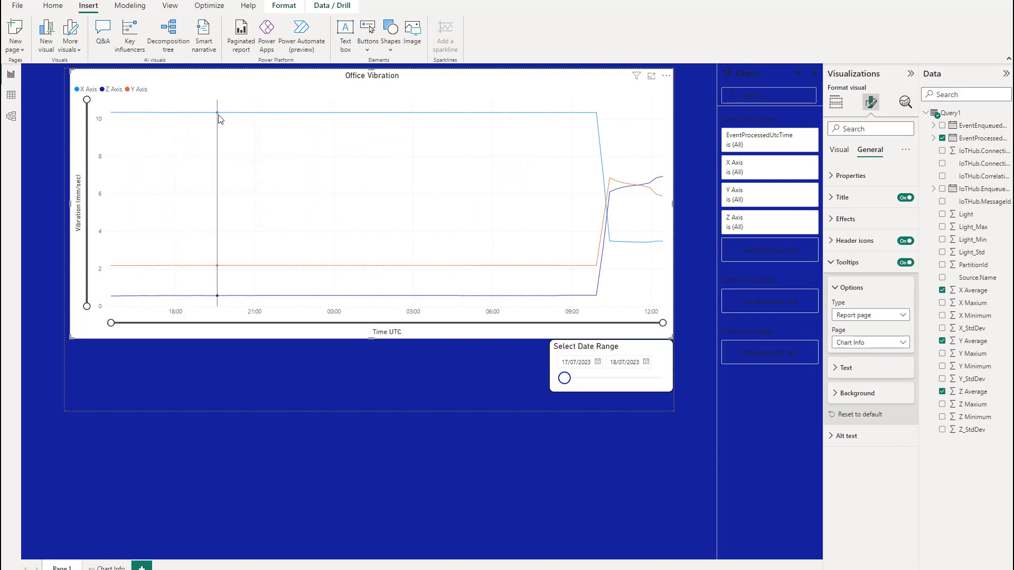
{"action": "mouse_move", "coordinate": [218, 116]}
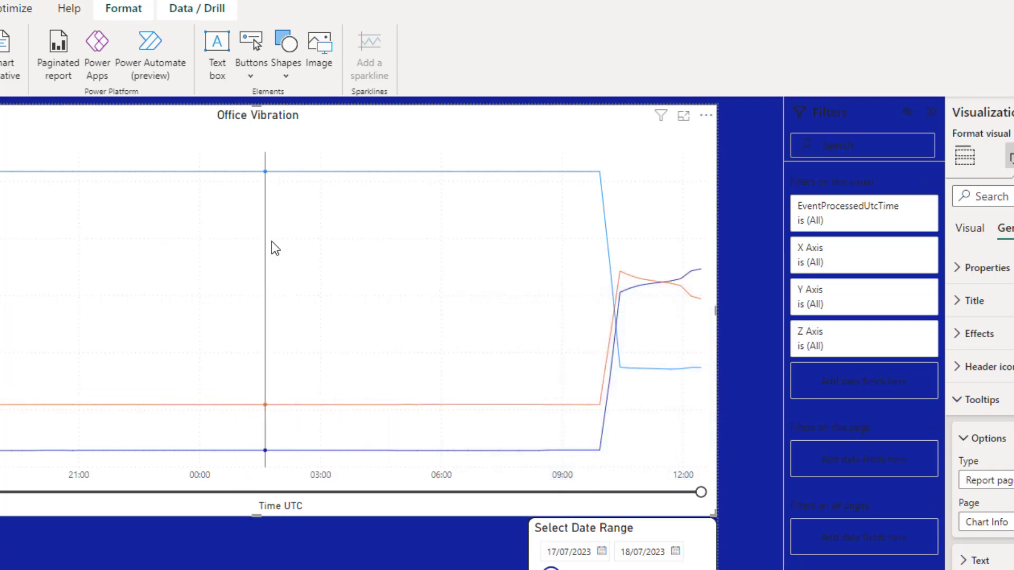
{"action": "mouse_move", "coordinate": [273, 246]}
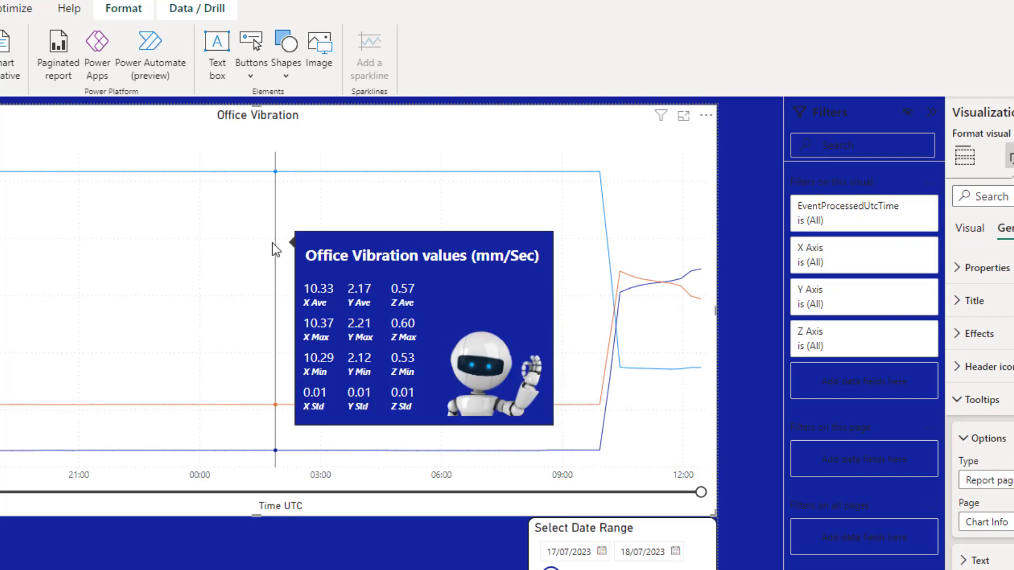